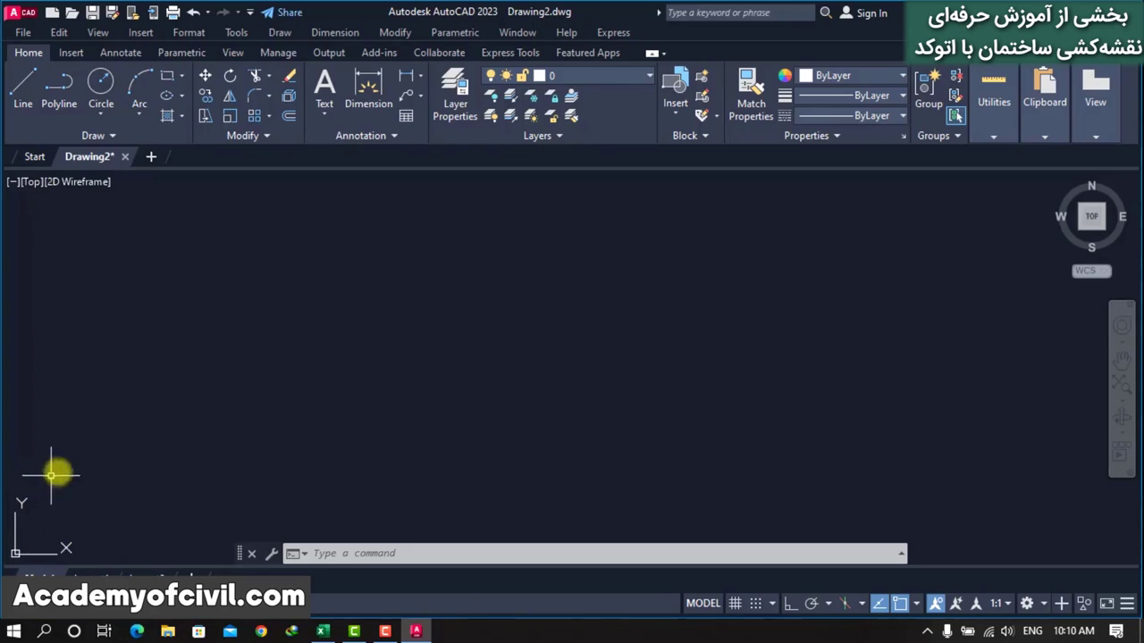
Step: Switch the empty drawing to the SW Isometric view and the Conceptual visual style
left_click(30, 183)
left_click(81, 330)
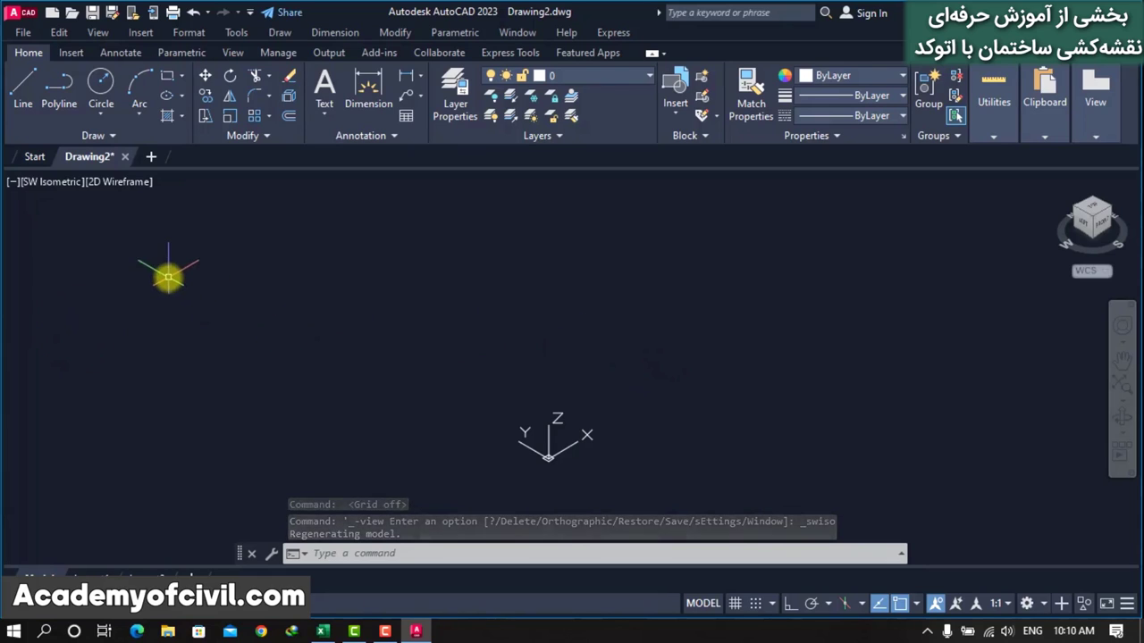
left_click(131, 182)
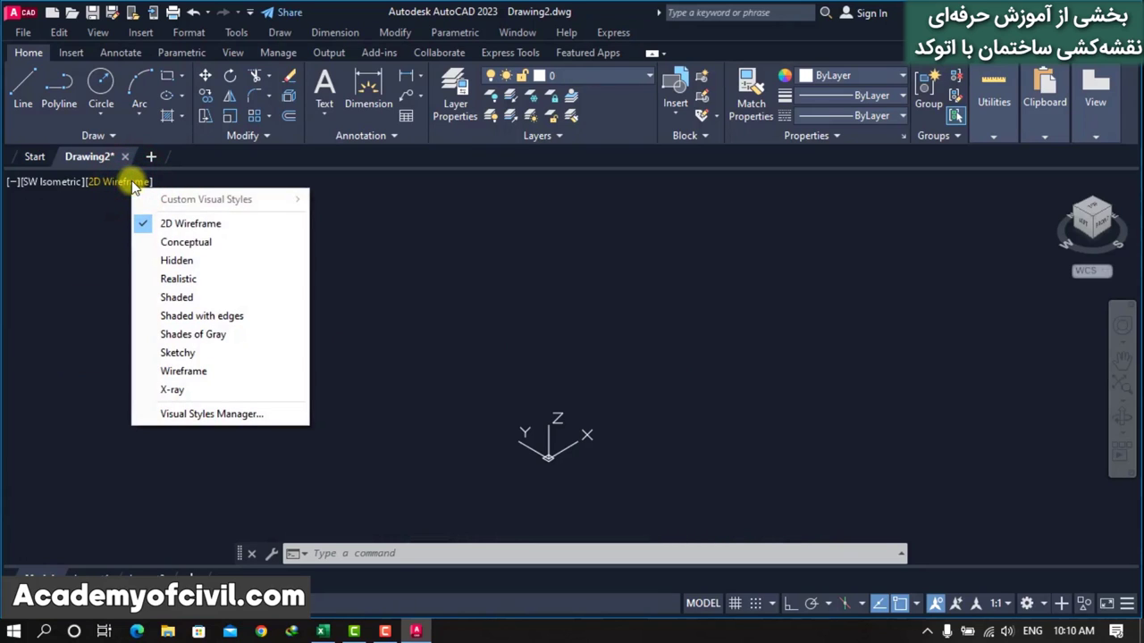
left_click(185, 244)
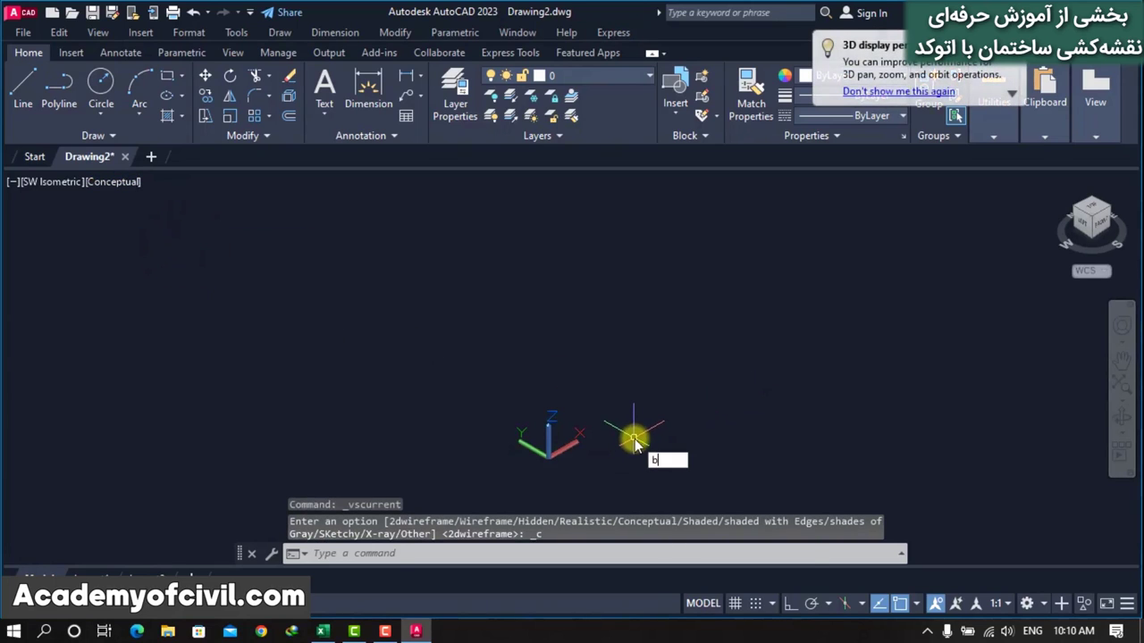
Step: Draw a BOX solid from two base corners and a picked height, then recentre it
type("o")
key("BackSpace")
key("BackSpace")
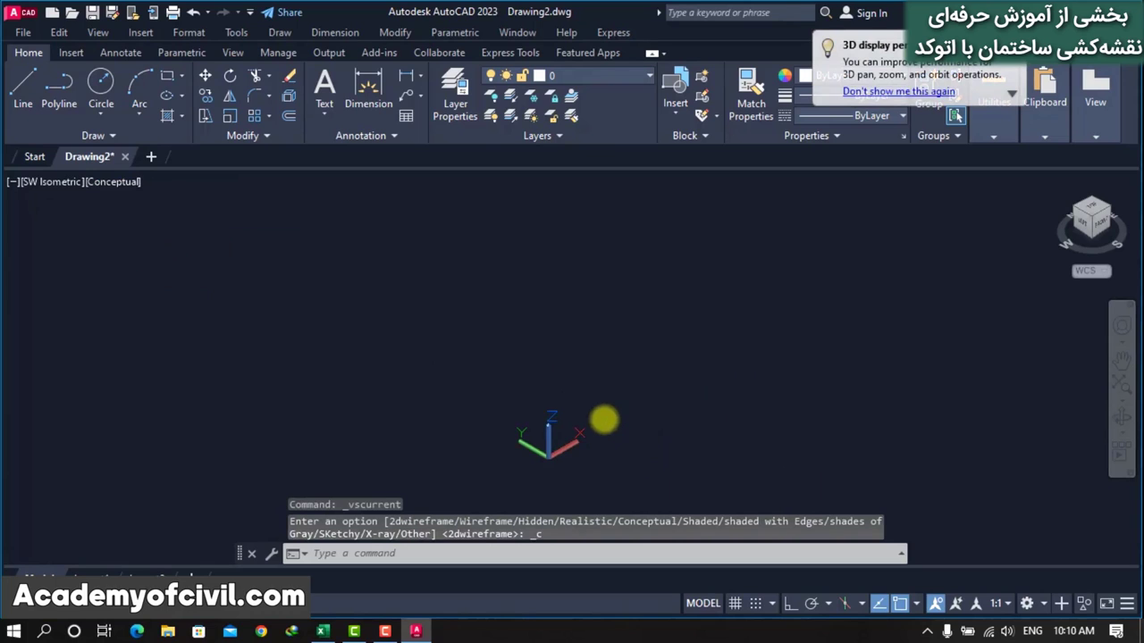
type("box")
key("Return")
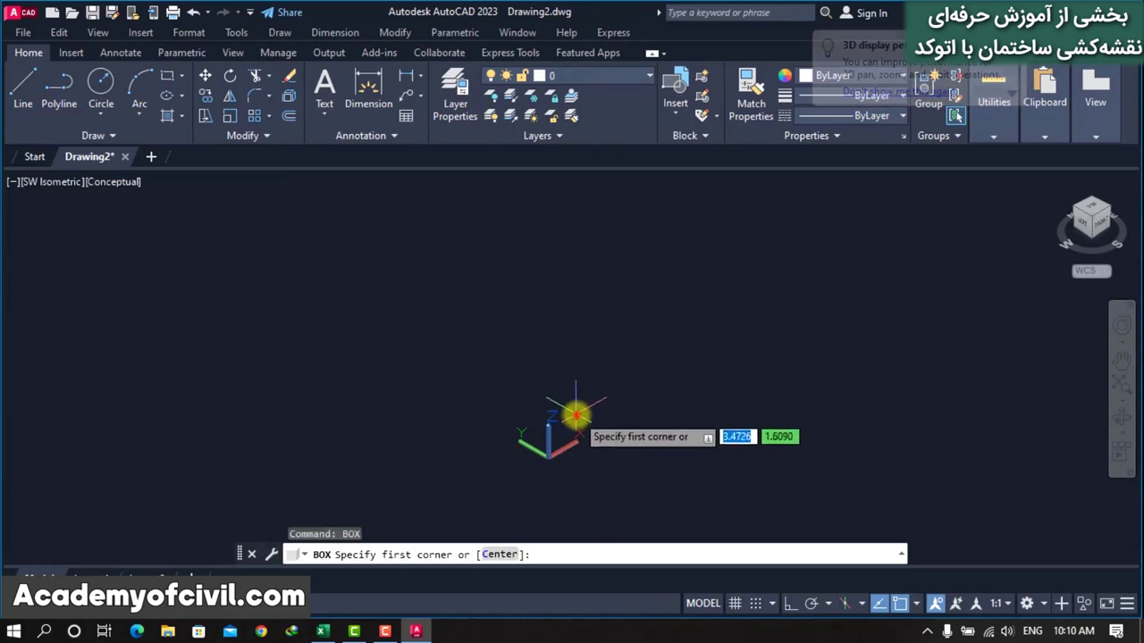
left_click(576, 415)
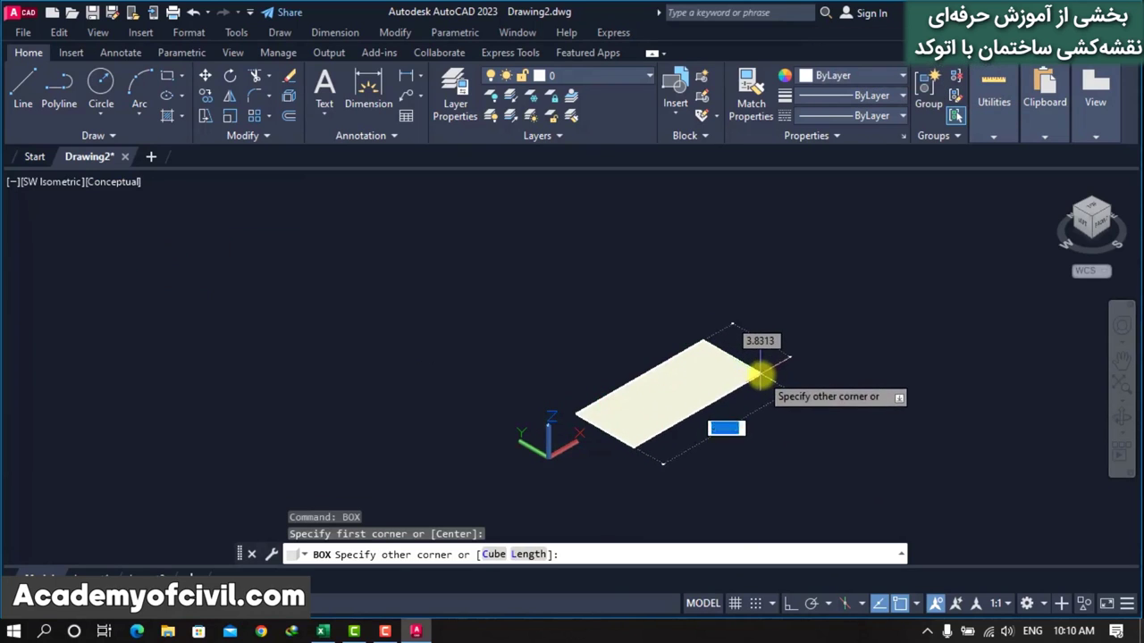
scroll(750, 360, "up", 3)
scroll(748, 289, "down", 5)
scroll(530, 366, "up", 2)
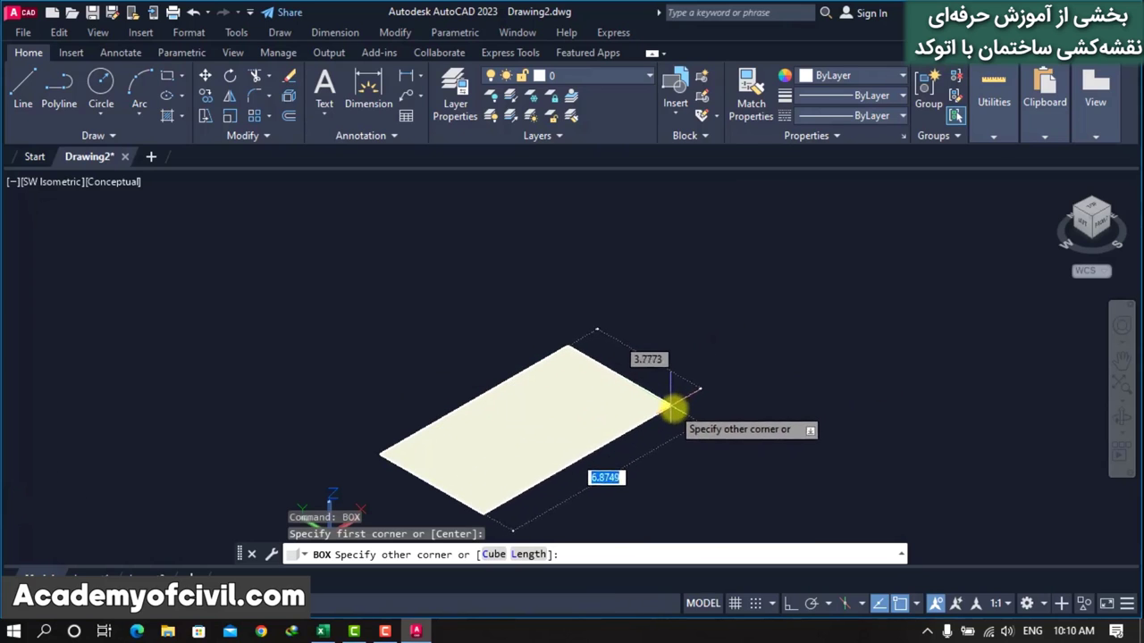
left_click(676, 394)
left_click(695, 268)
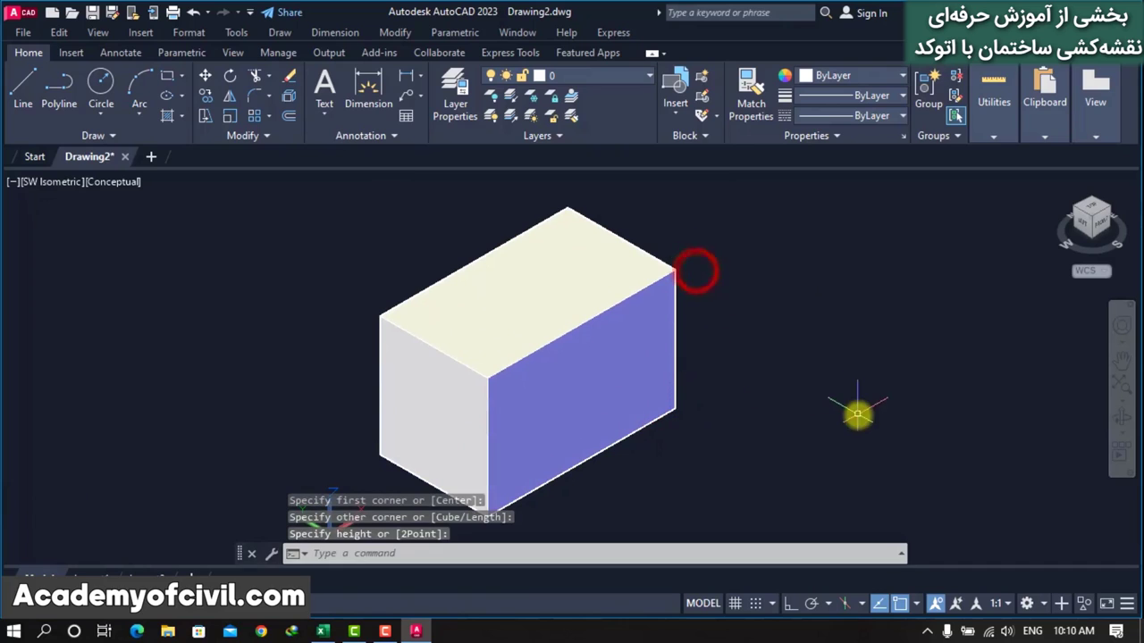
middle_click_drag(792, 384, 717, 363)
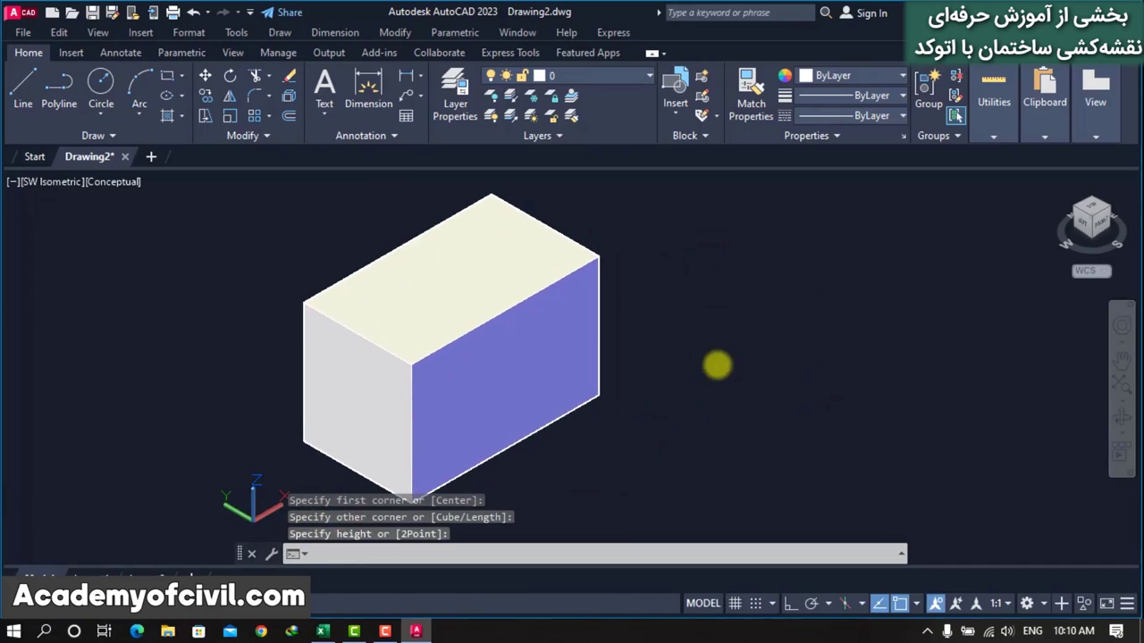
scroll(723, 365, "down", 2)
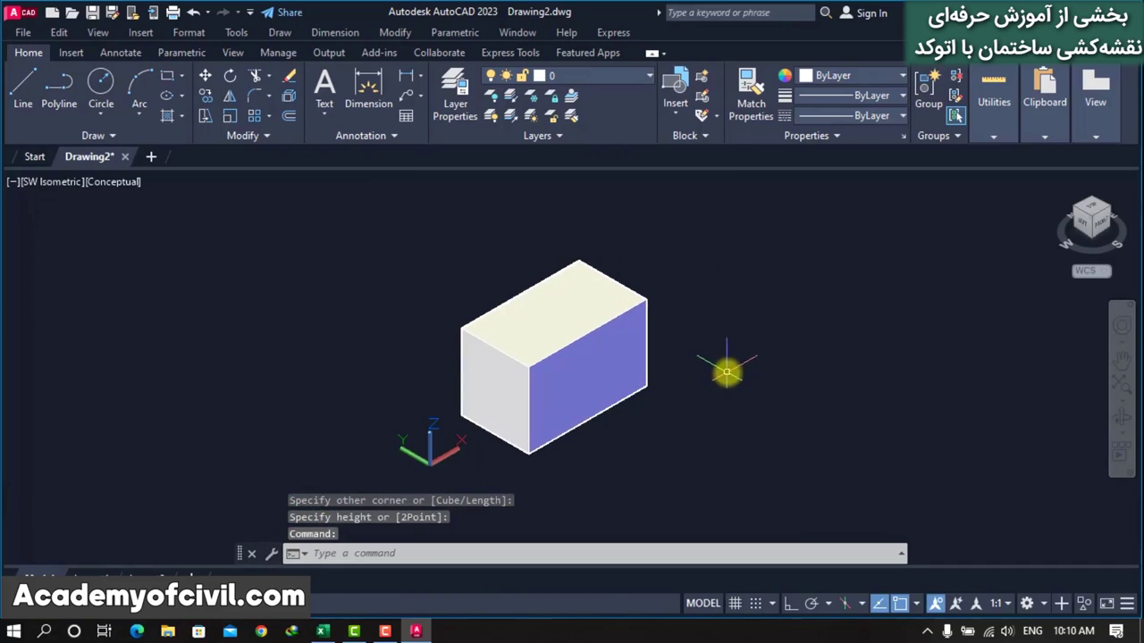
scroll(703, 350, "up", 1)
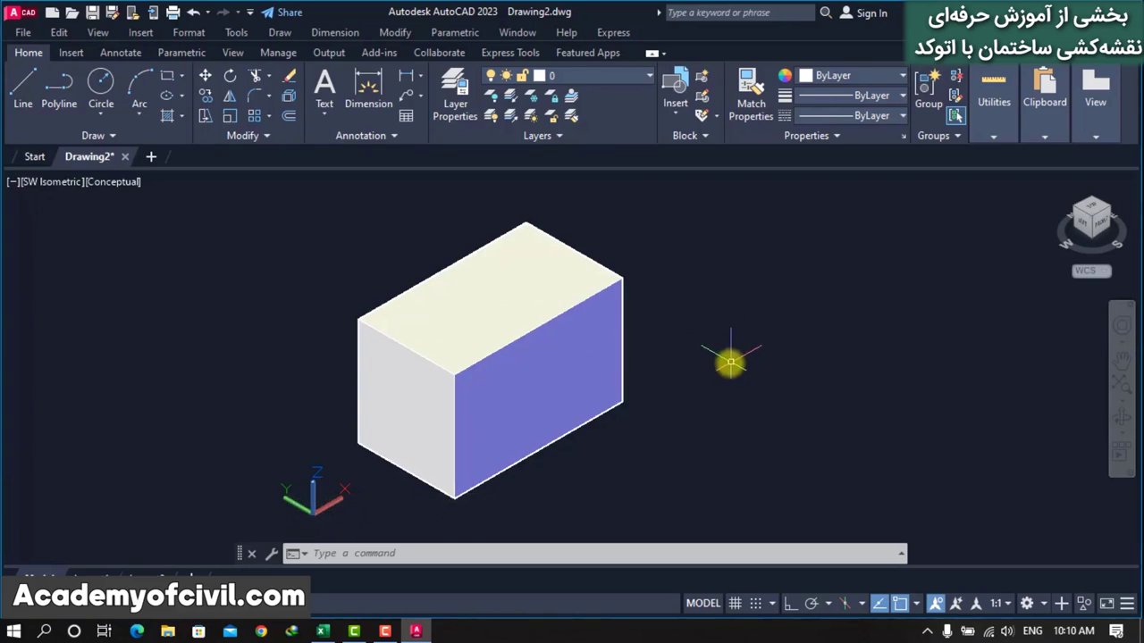
Step: Make red 237,31,36 the current colour and draw a rectangle on the block's top face
left_click(883, 75)
left_click(856, 166)
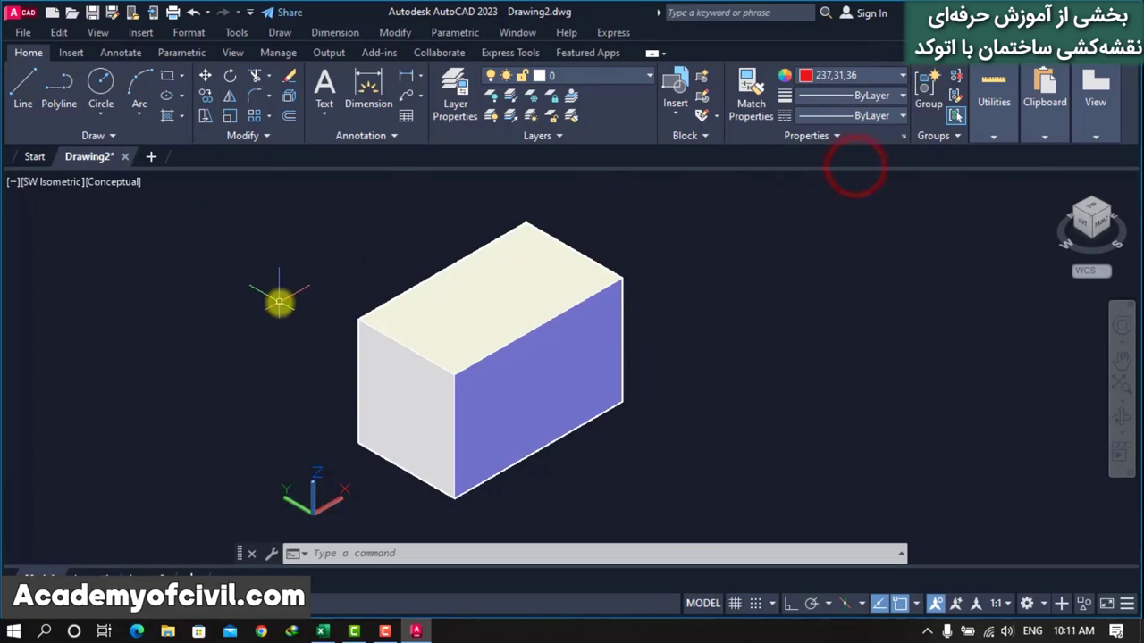
type("ec")
key("Return")
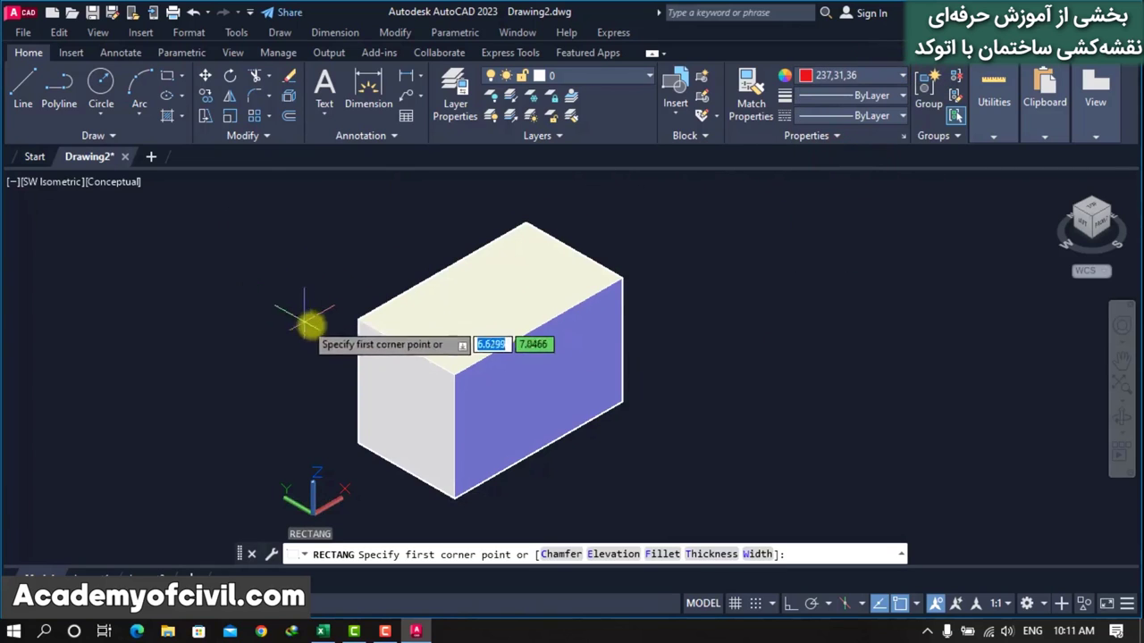
left_click(384, 327)
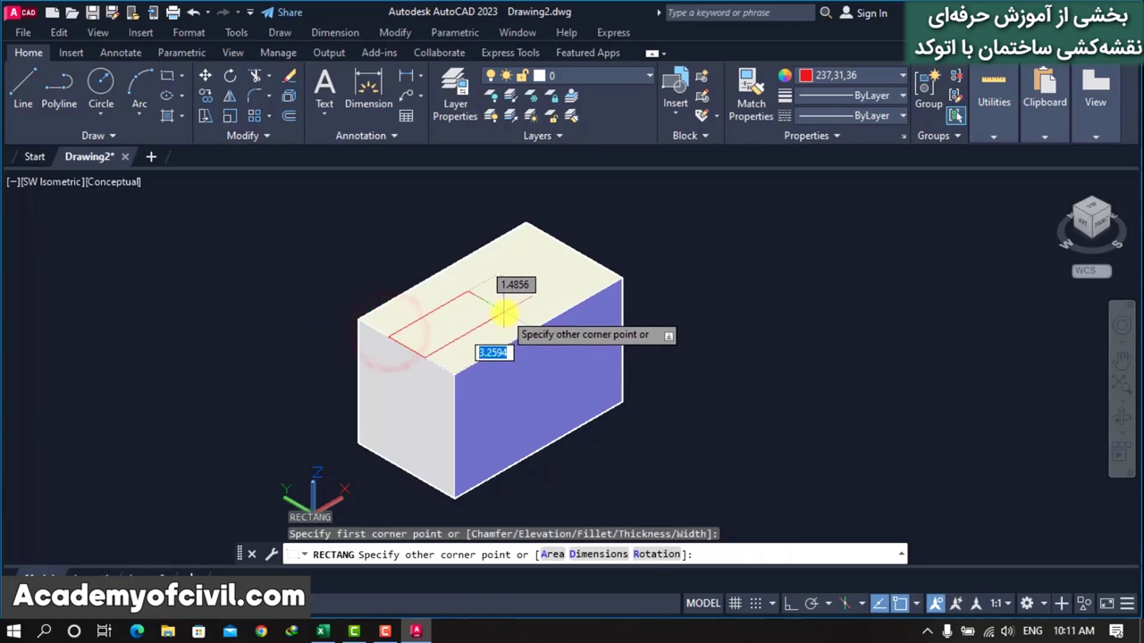
left_click(504, 313)
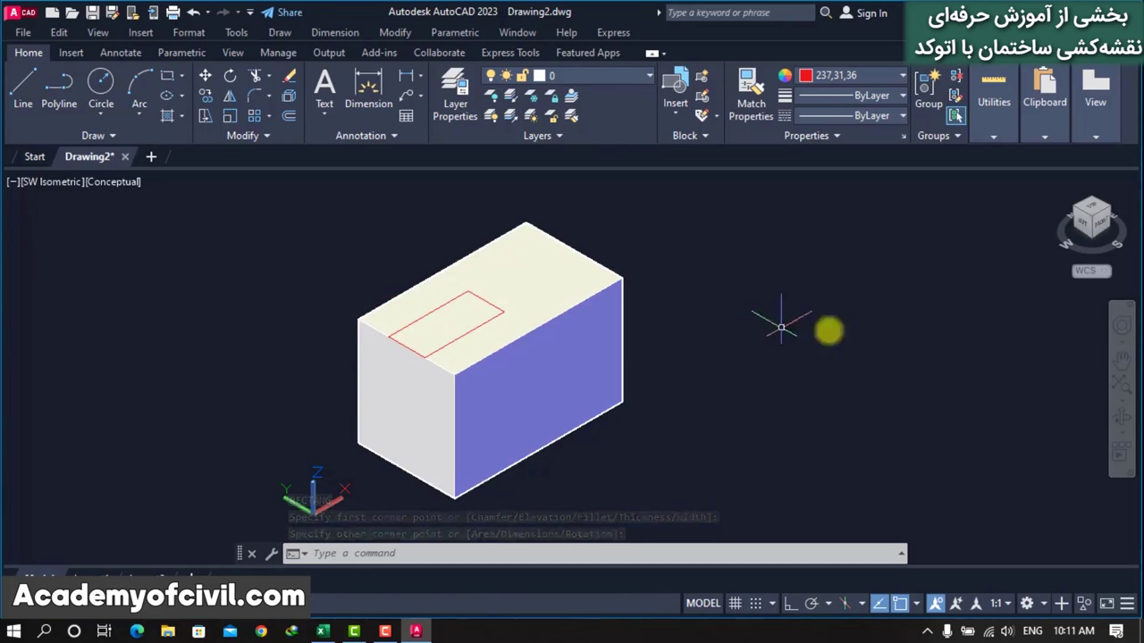
Step: Press-pull the rectangle down into the block to cut the notch
type("PRe")
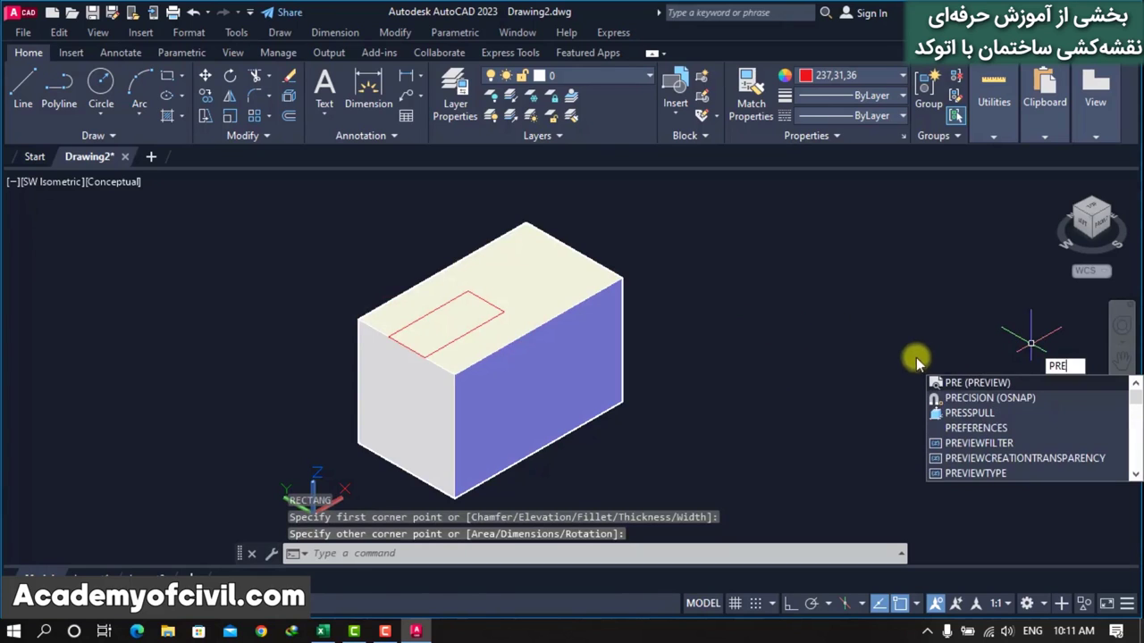
left_click(953, 411)
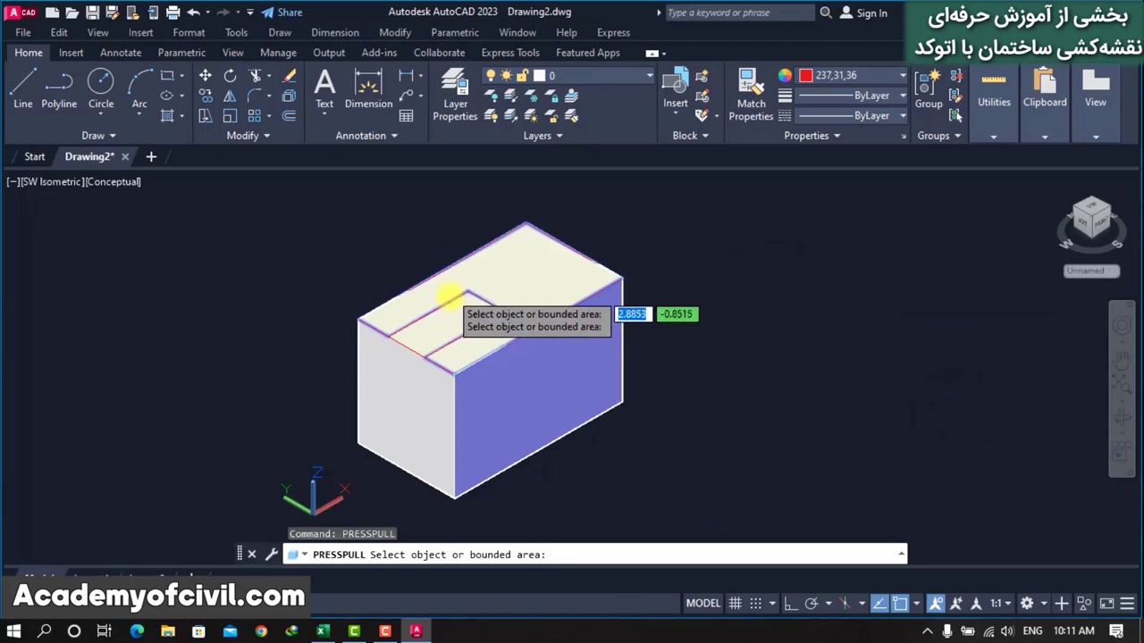
left_click(446, 320)
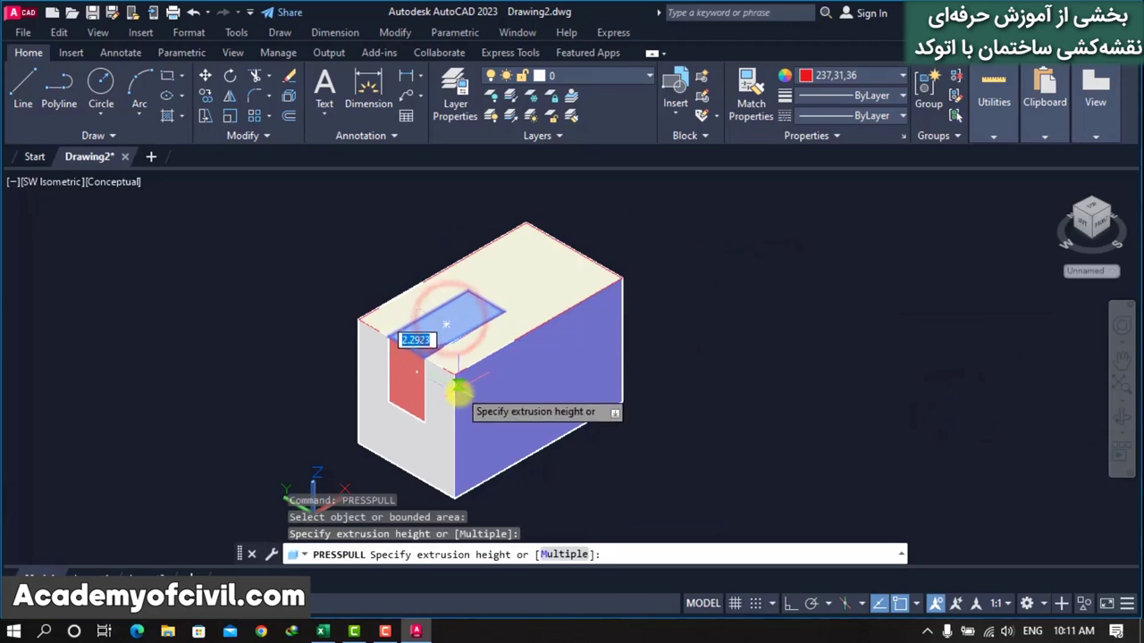
left_click(454, 438)
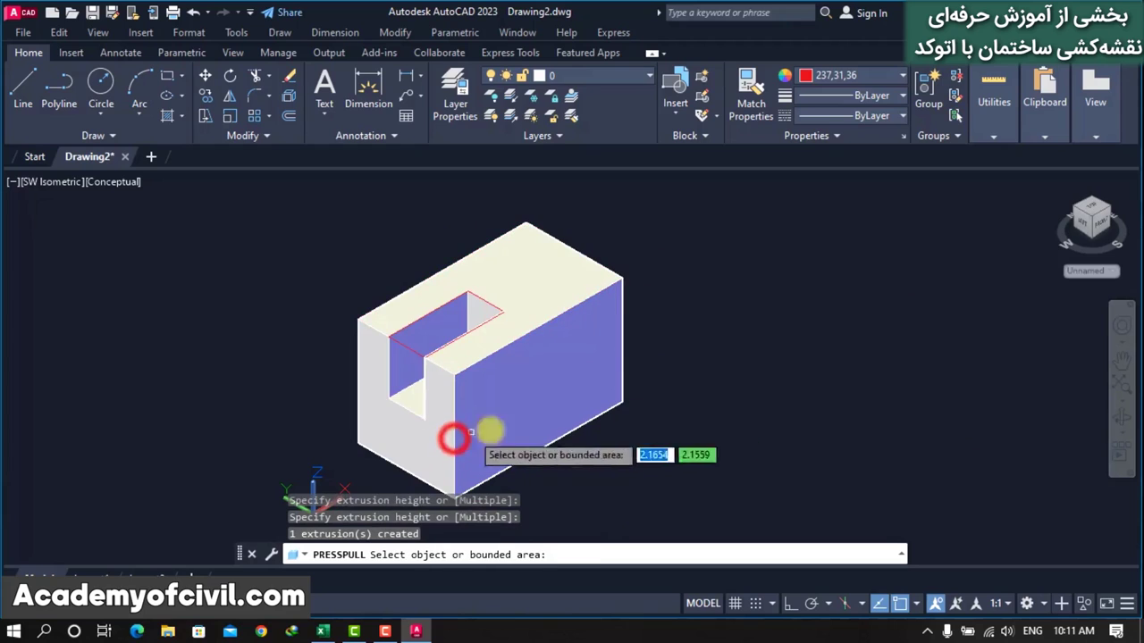
key("Return")
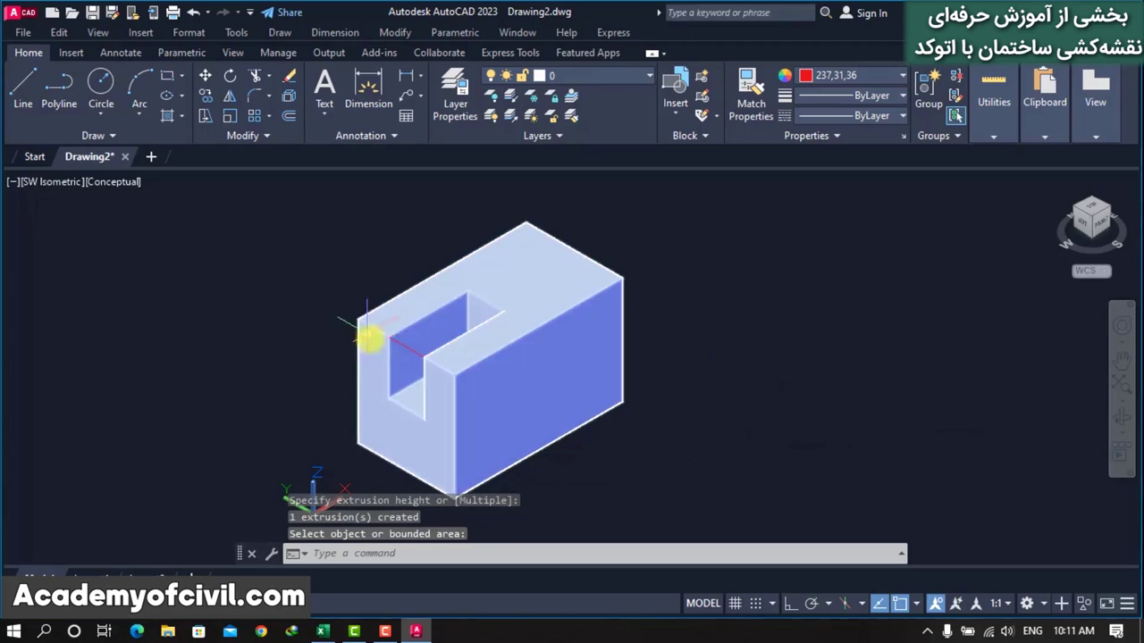
key("Escape")
left_click(403, 345)
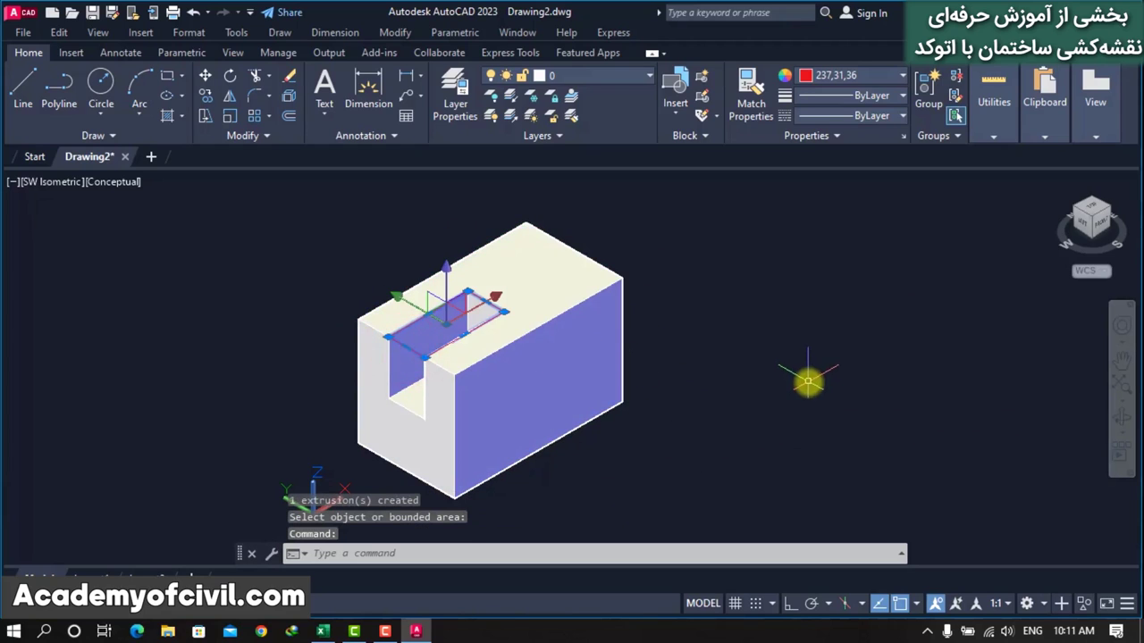
Step: Delete the leftover notch face and draw a smaller box against the block's right face
key("Delete")
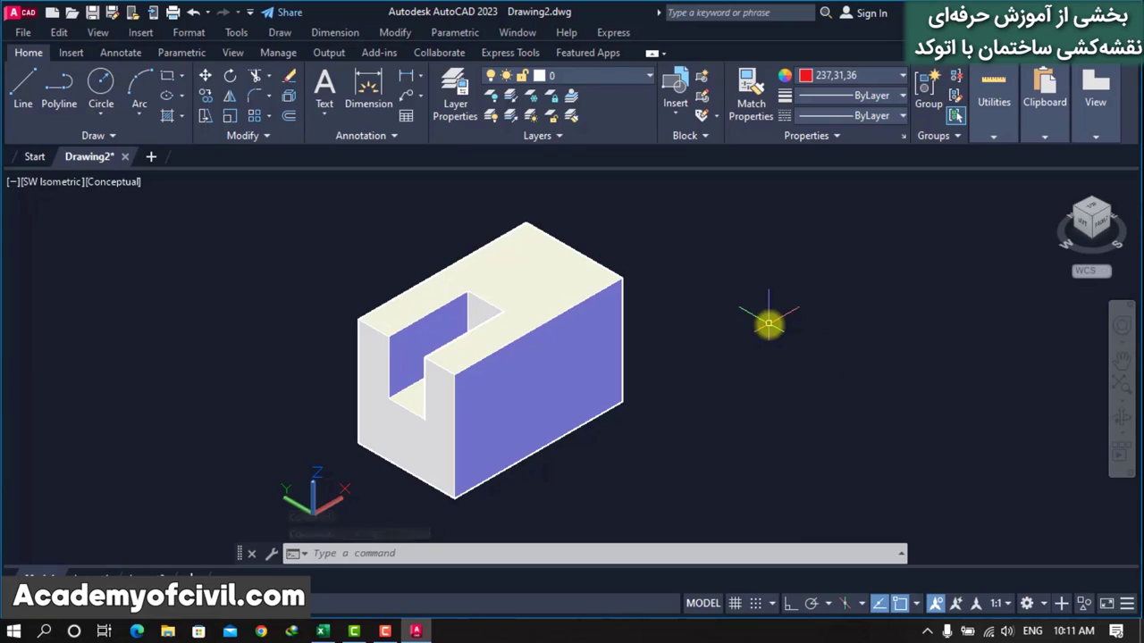
type("bo")
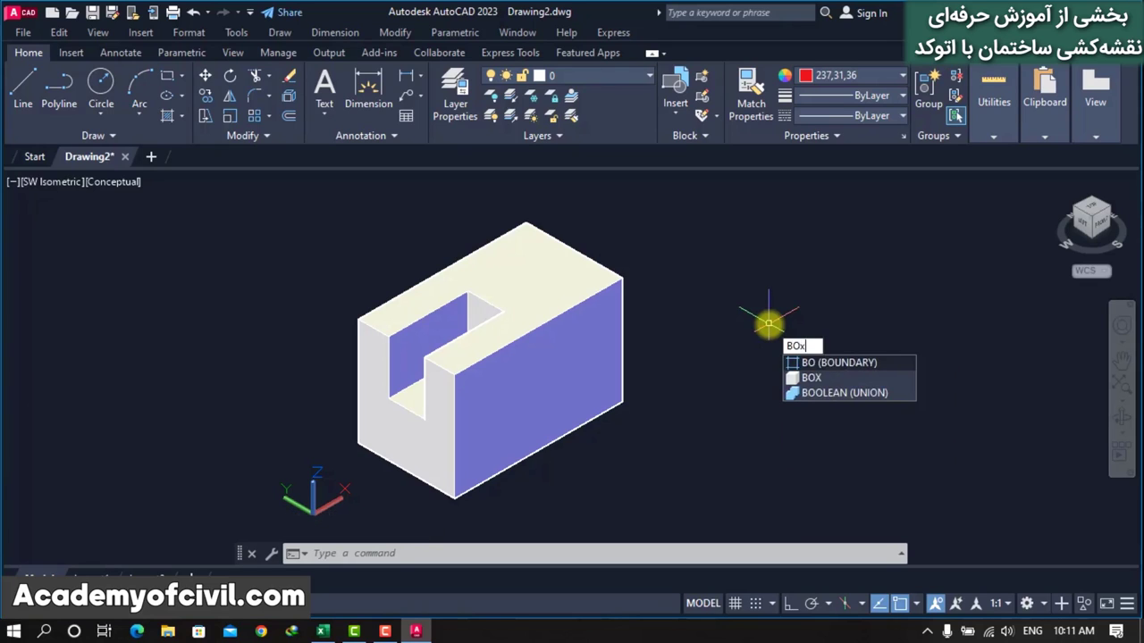
key("Return")
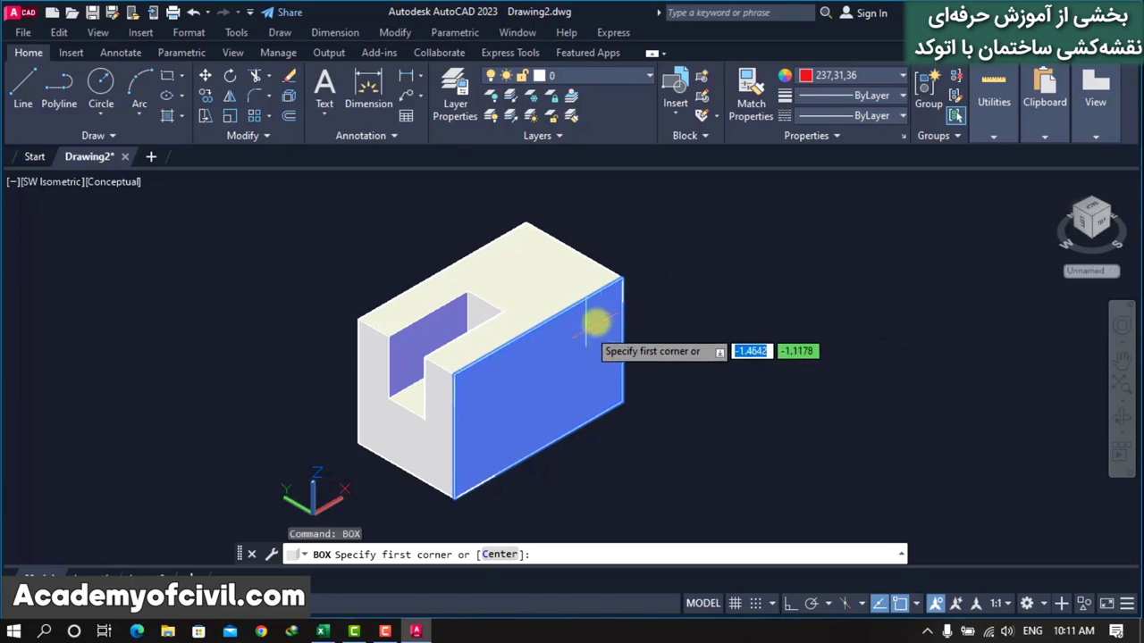
left_click(619, 281)
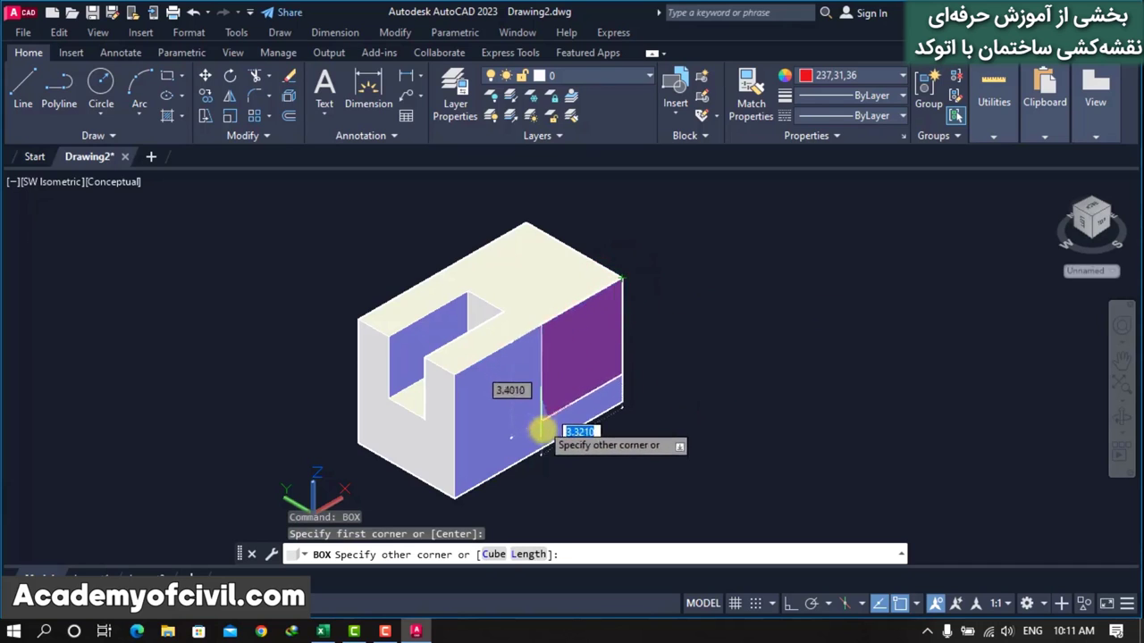
left_click(538, 452)
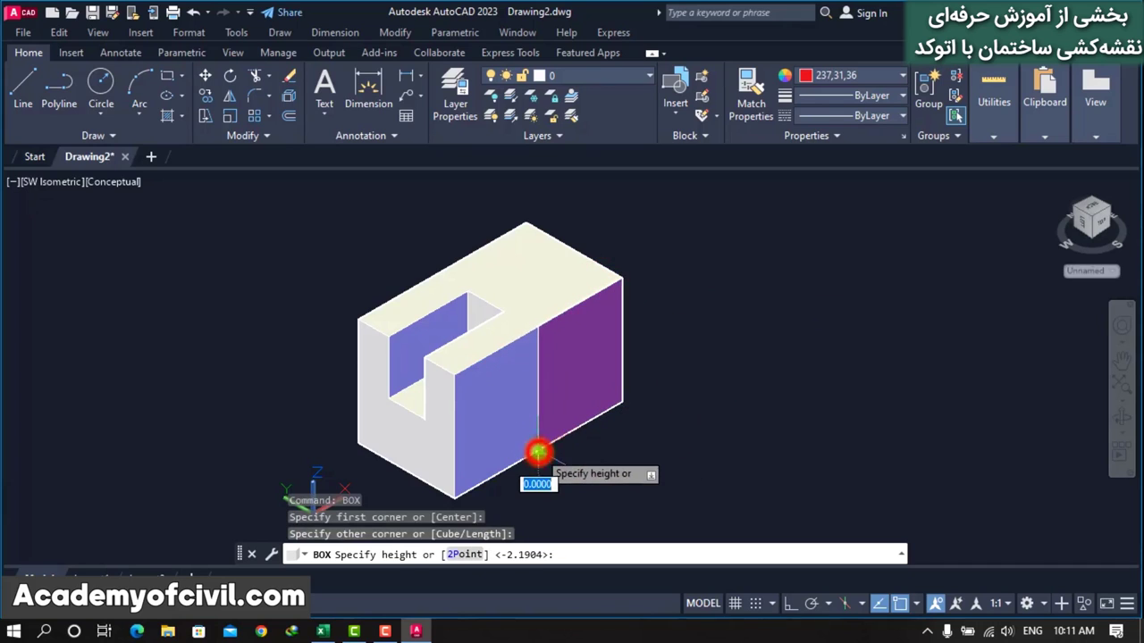
left_click(613, 476)
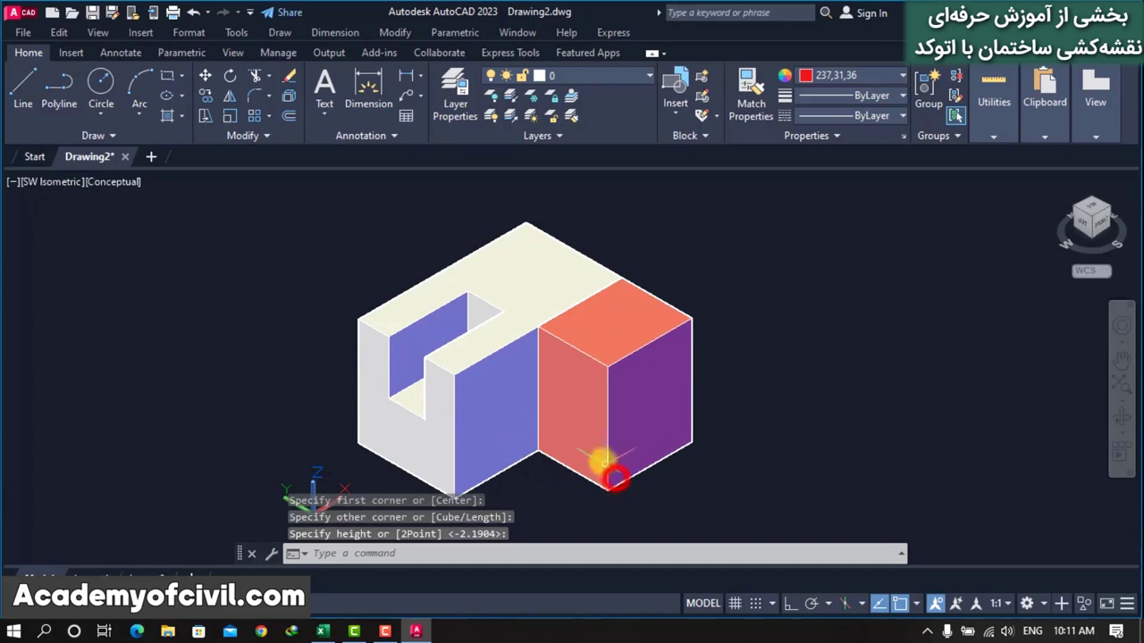
Step: Adjust the new box's height by dragging its top grip, then deselect it
left_click(652, 317)
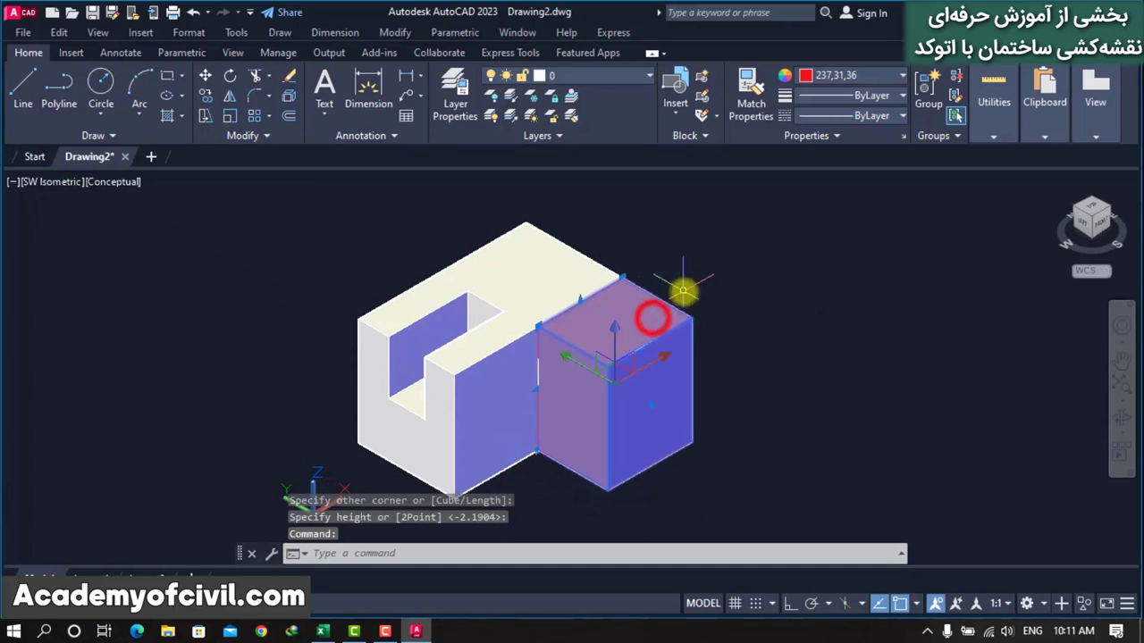
left_click(581, 300)
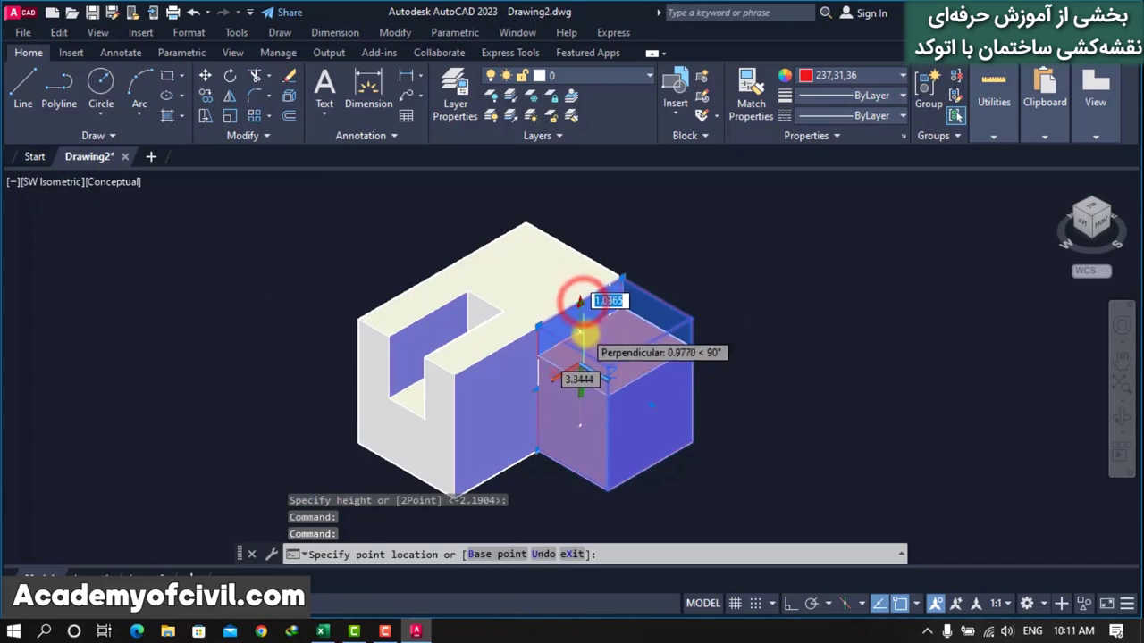
left_click(584, 347)
left_click(579, 300)
scroll(562, 370, "up", 5)
left_click(562, 396)
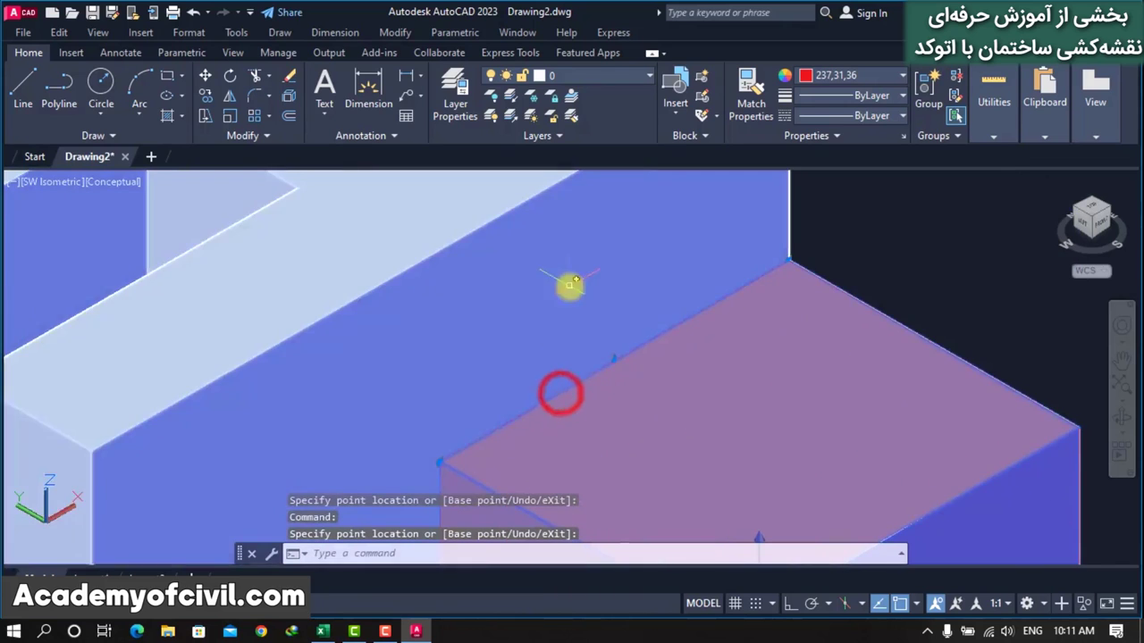
scroll(572, 286, "down", 7)
key("Escape")
scroll(688, 262, "up", 2)
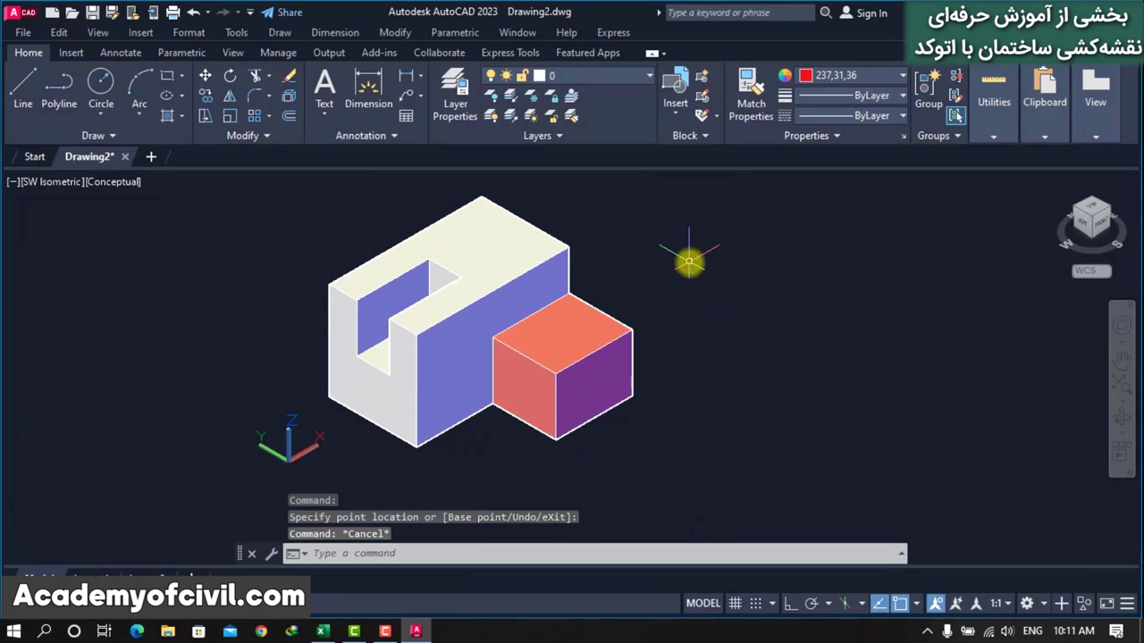
scroll(689, 262, "down", 2)
scroll(672, 237, "up", 1)
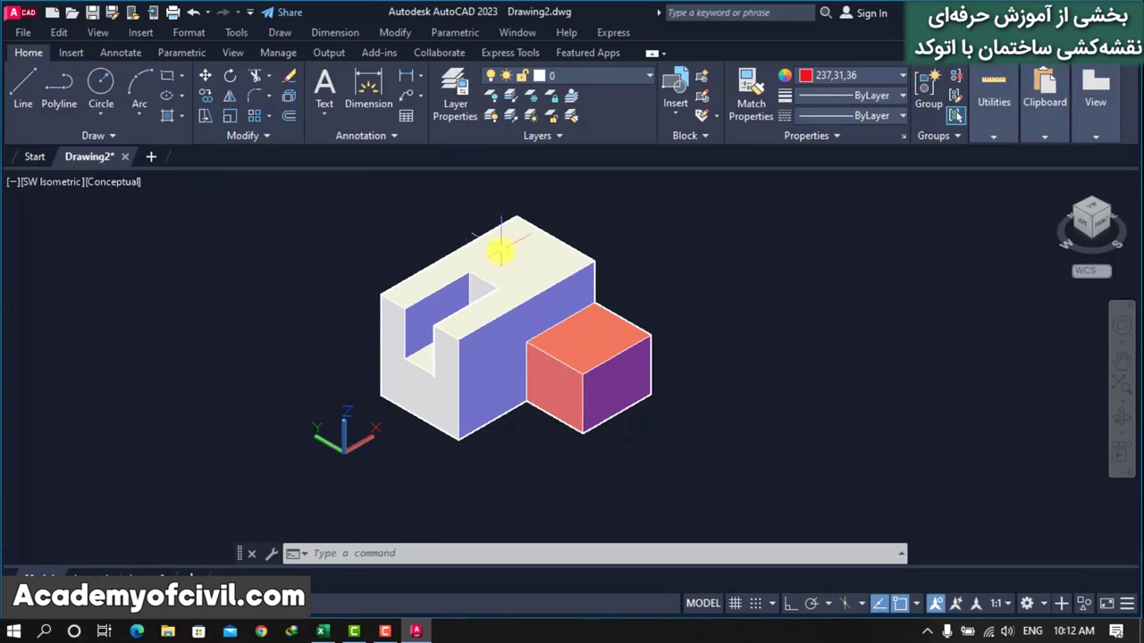
scroll(544, 266, "down", 3)
scroll(548, 263, "up", 1)
scroll(553, 264, "up", 1)
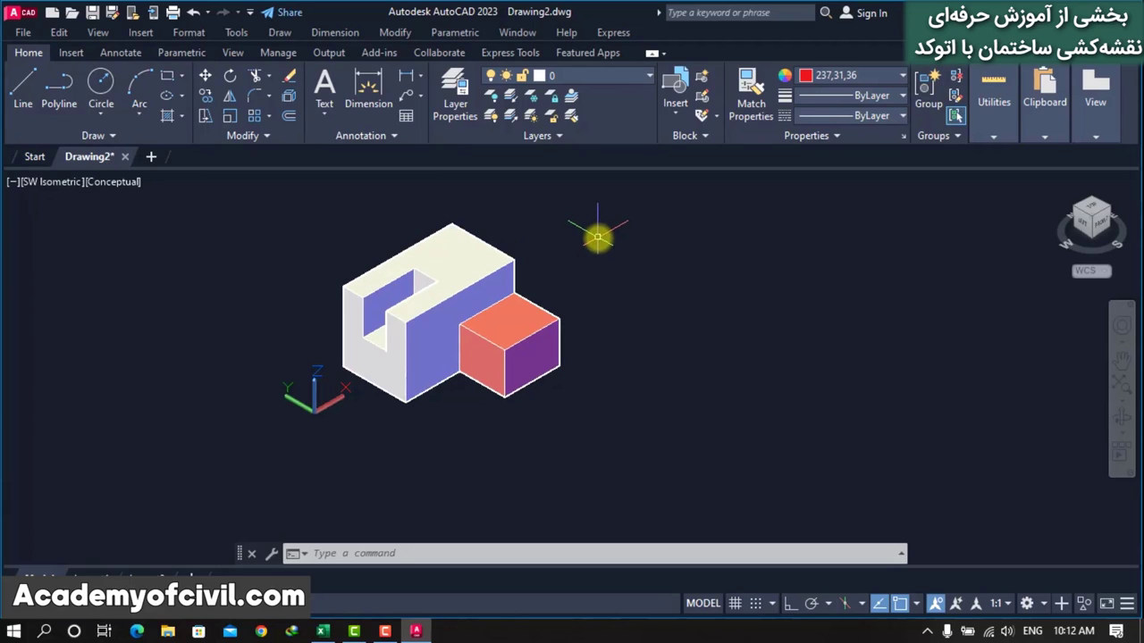
Step: Run MATCHPROP from the attached box onto the block using selection windows
type("a")
key("Return")
left_click(507, 259)
left_click(564, 255)
left_click(497, 346)
key("Return")
Step: Match the coloured box's properties onto the whole block with a crossing window
key("Return")
left_click(476, 273)
left_click(588, 275)
left_click(471, 379)
key("Return")
key("Return")
left_click(534, 347)
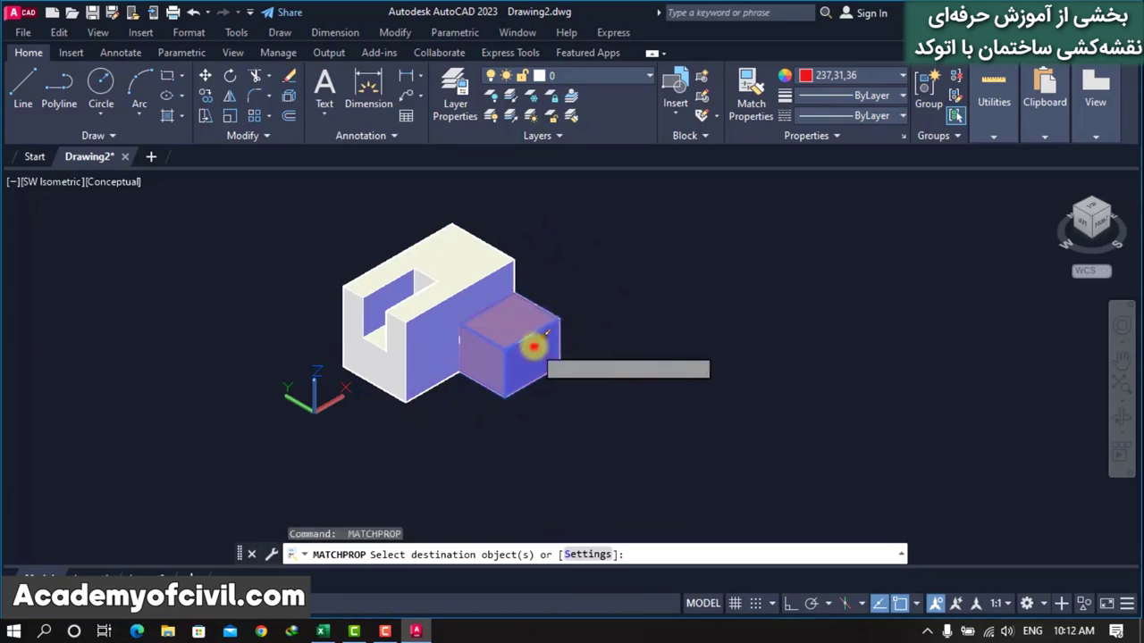
left_click(601, 239)
left_click(200, 439)
key("Return")
scroll(661, 326, "down", 2)
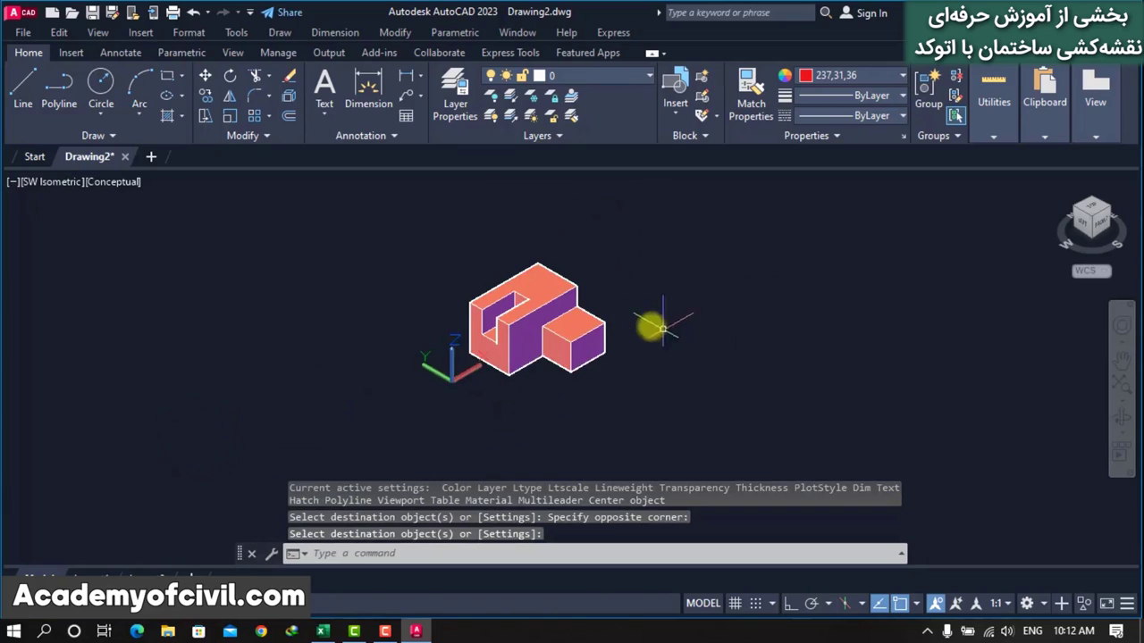
scroll(644, 322, "up", 3)
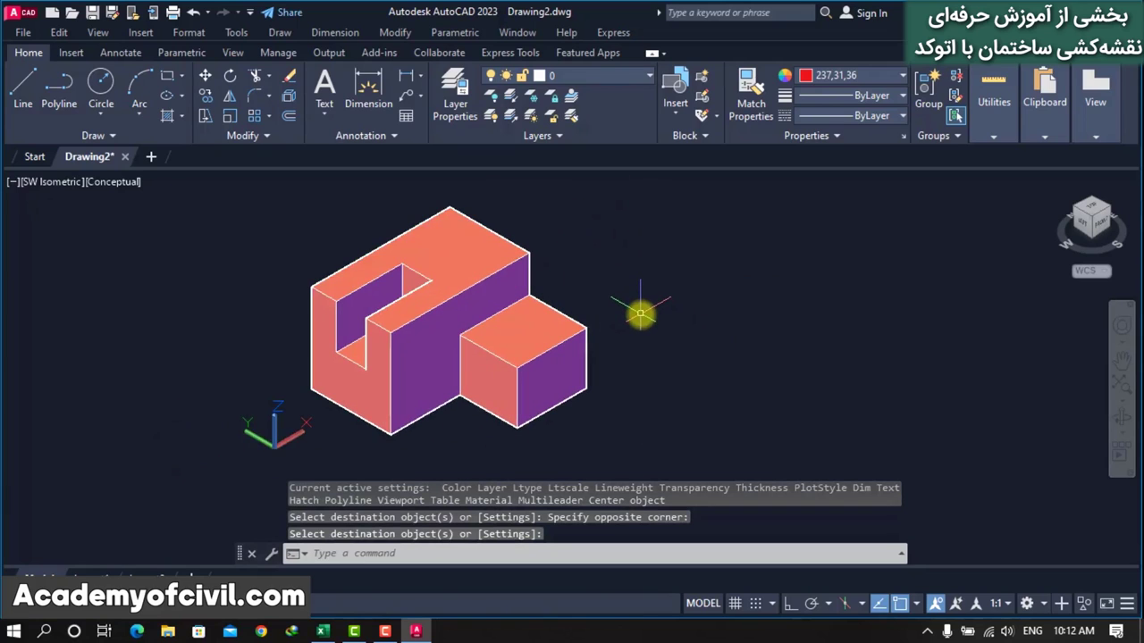
Step: Make Green the current colour and start a new drawing, Drawing3
left_click(868, 79)
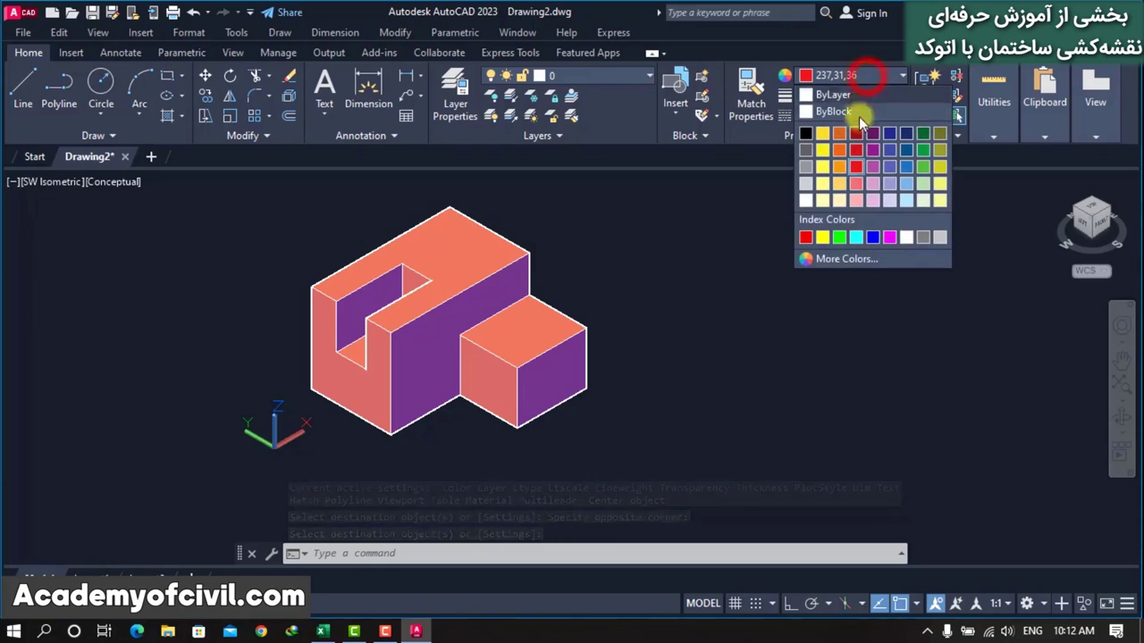
left_click(839, 237)
scroll(566, 217, "down", 2)
scroll(622, 247, "down", 2)
scroll(628, 250, "up", 1)
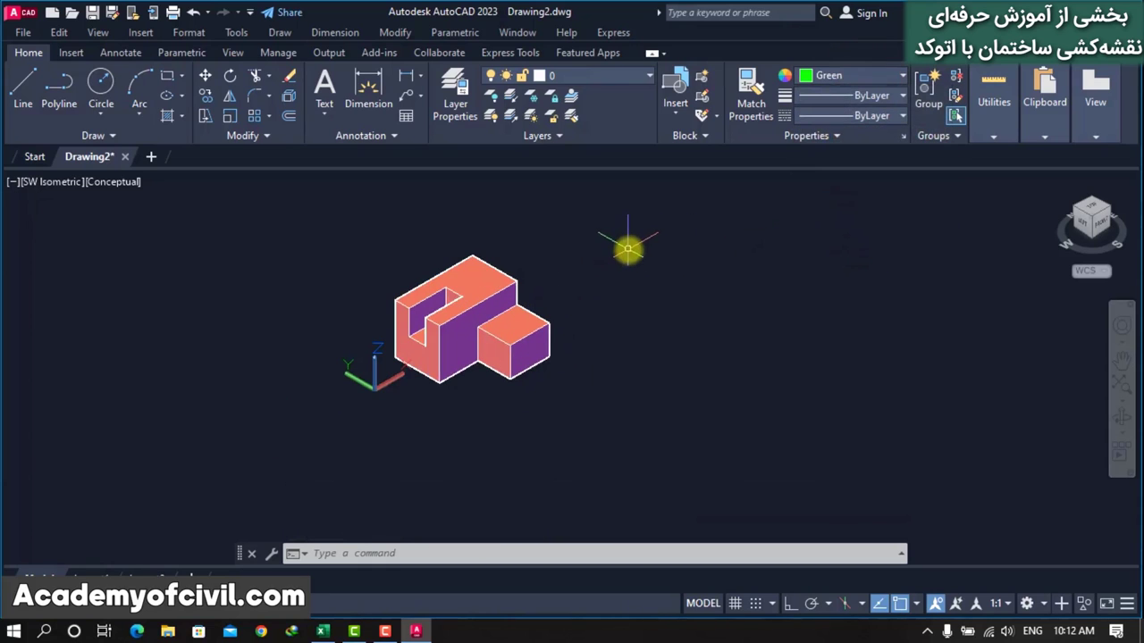
scroll(676, 250, "up", 2)
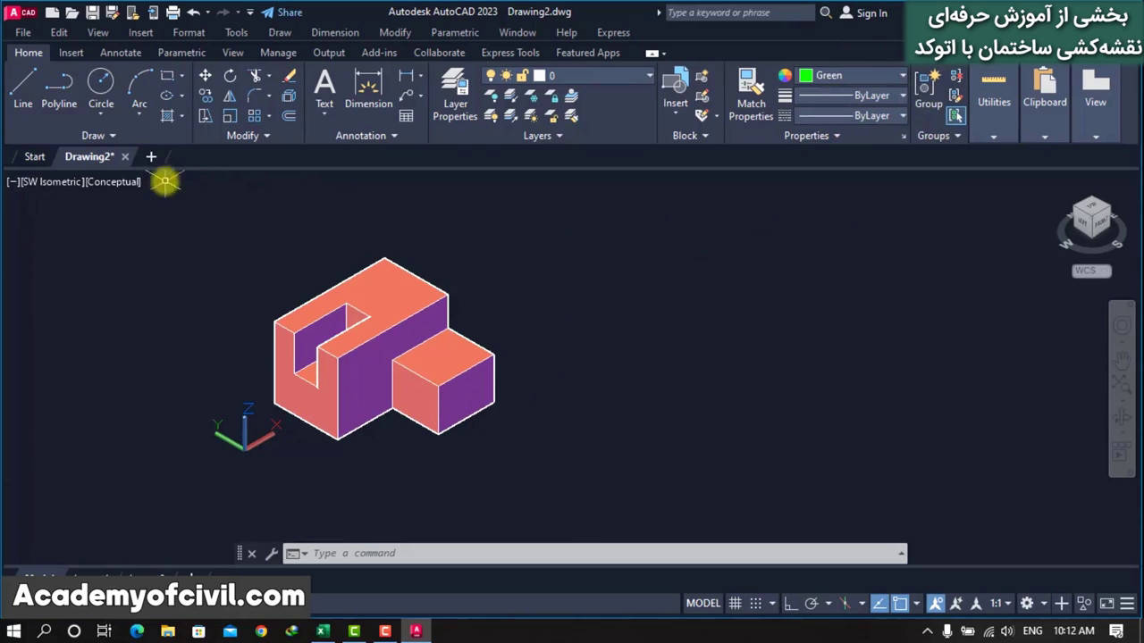
left_click(151, 156)
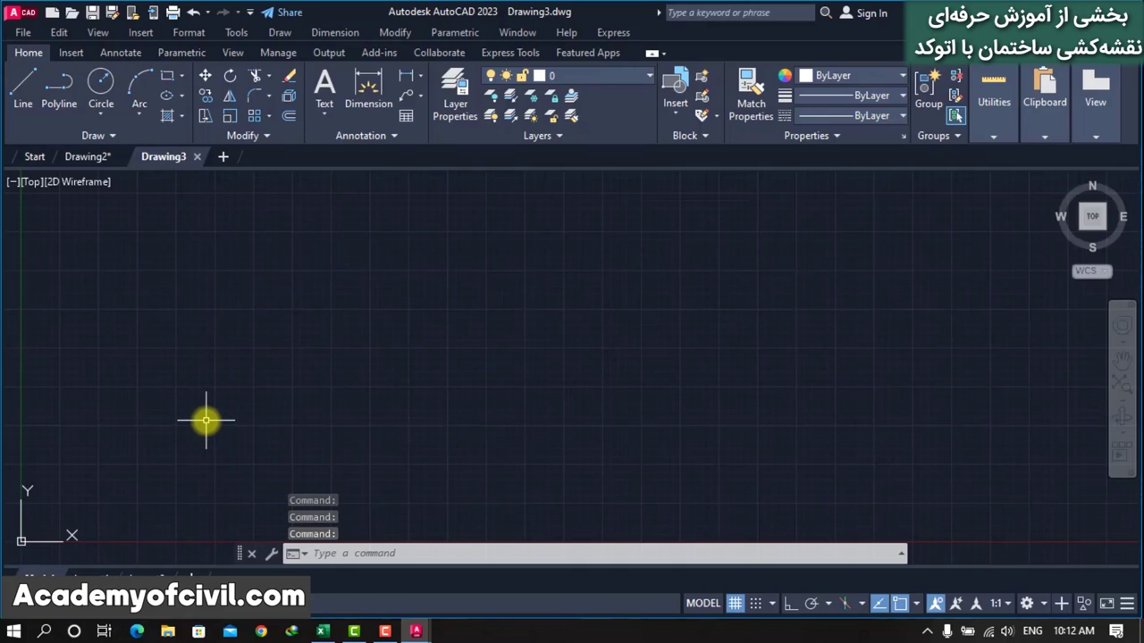
Step: Turn Drawing3's grid off with F7 and return to Drawing2
key("F7")
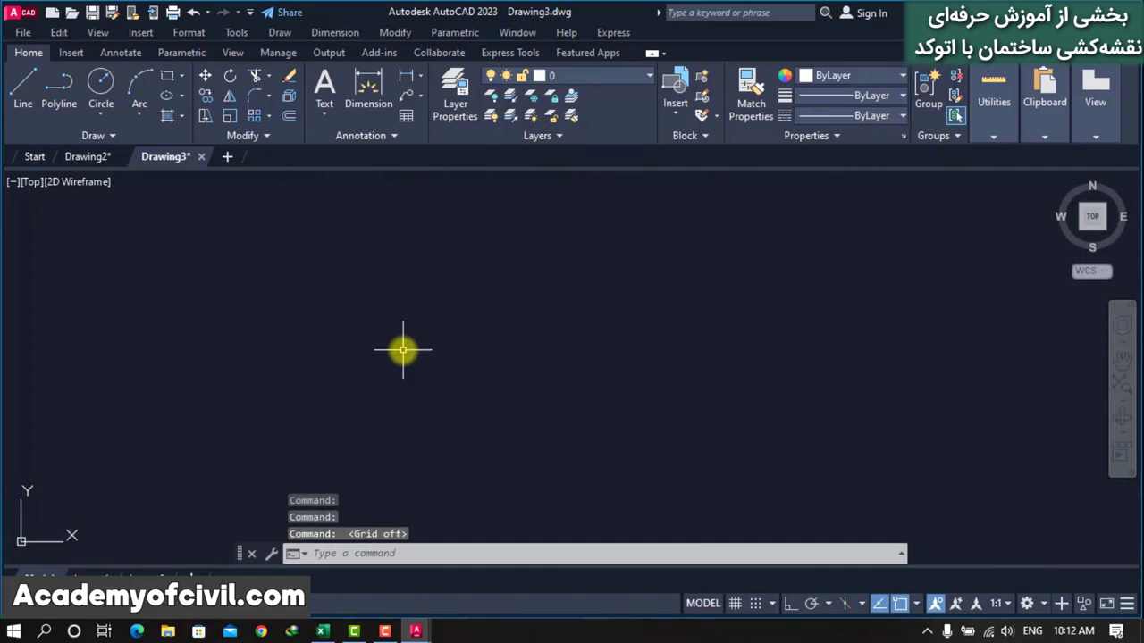
left_click(80, 156)
Step: Run FLATSHOT, set foreground lines to Green and tick Show for obscured lines
type("FLATSHOT")
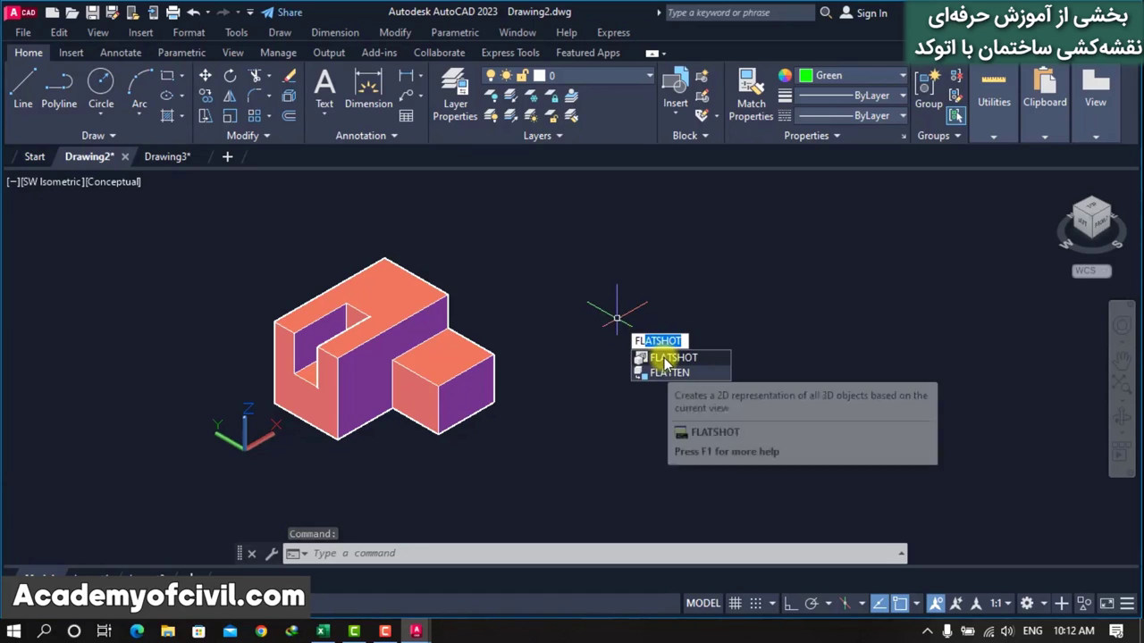
left_click(665, 360)
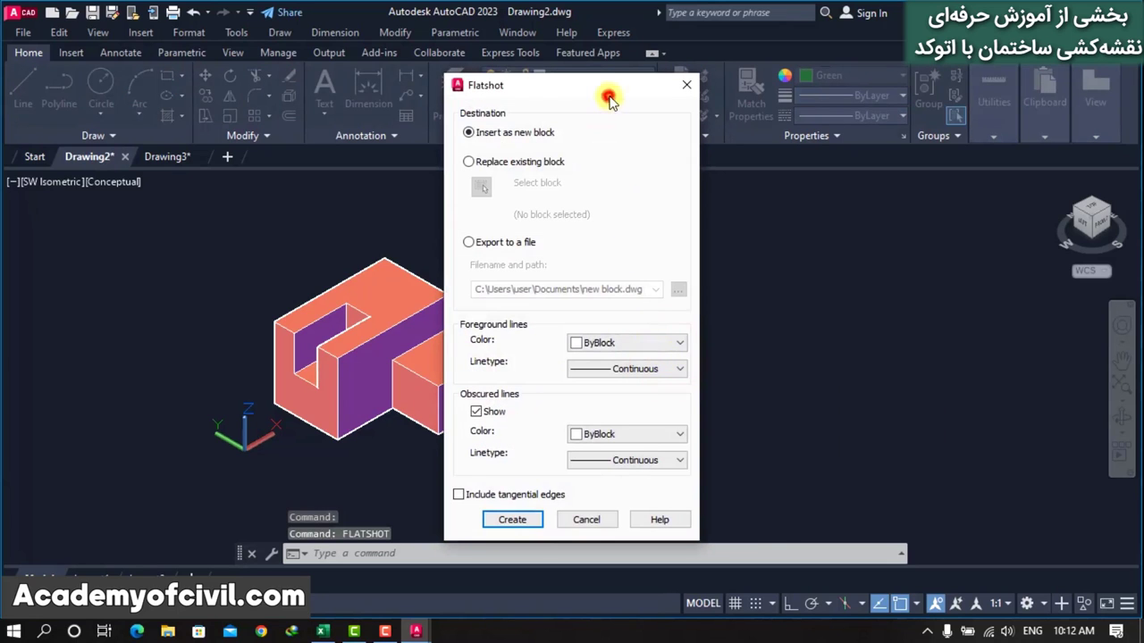
left_click_drag(609, 98, 714, 85)
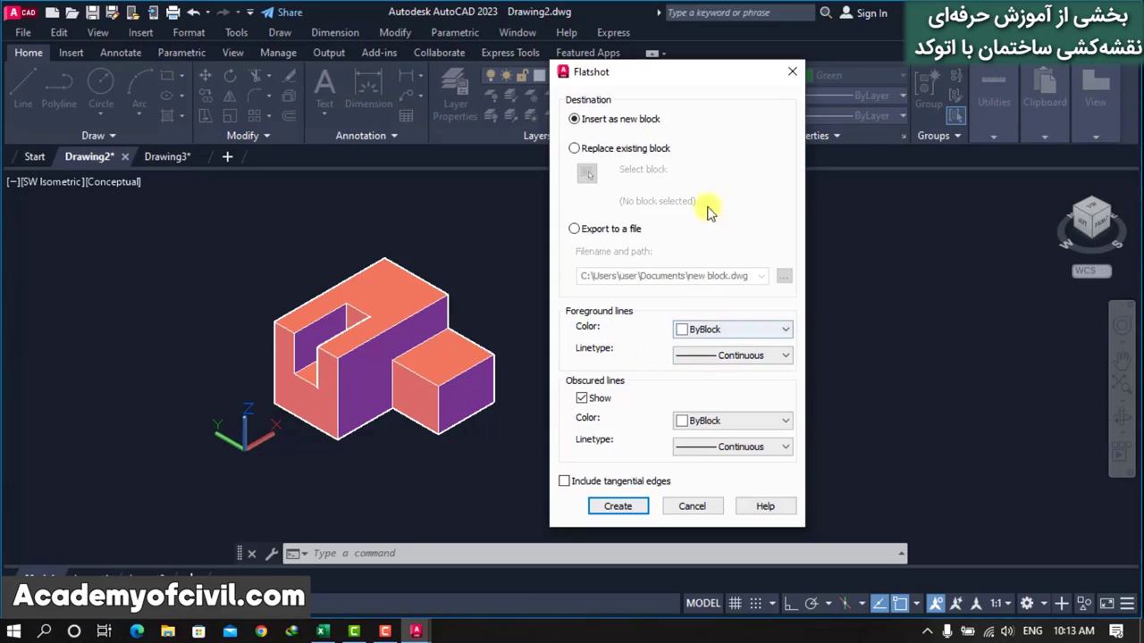
mouse_move(741, 71)
left_mouse_down()
mouse_move(760, 137)
mouse_move(672, 91)
left_mouse_up()
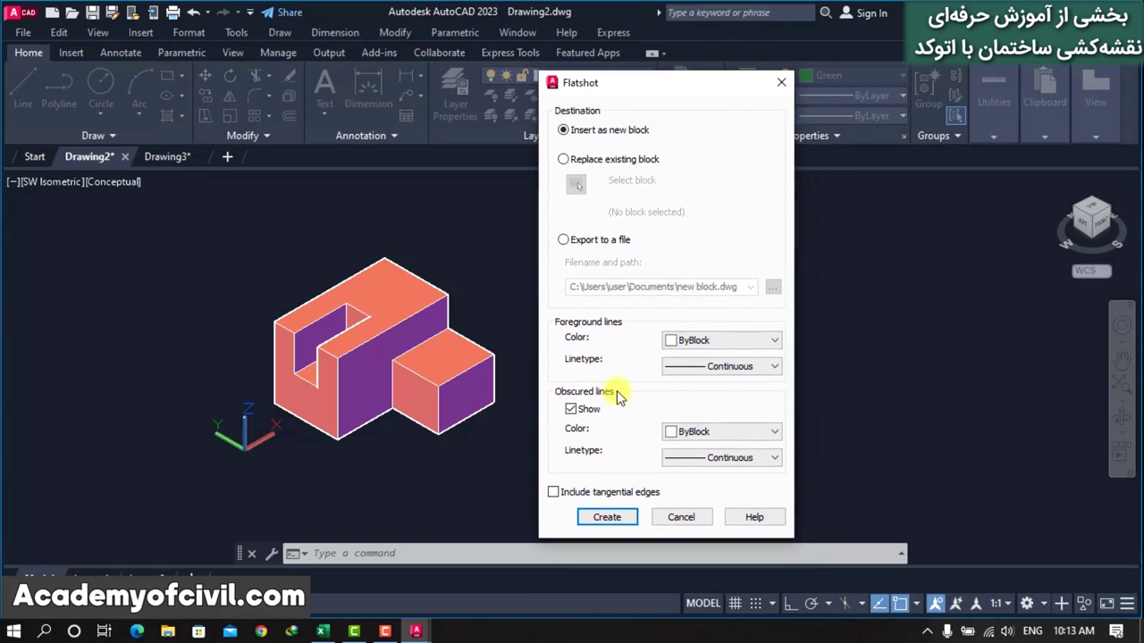
left_click(692, 340)
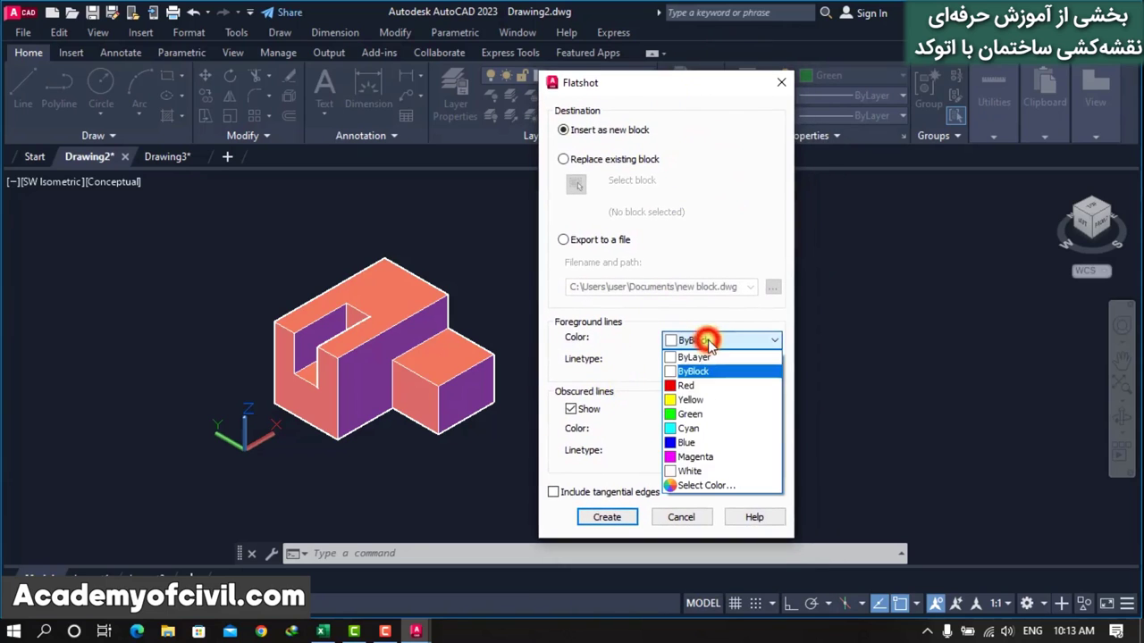
left_click(692, 414)
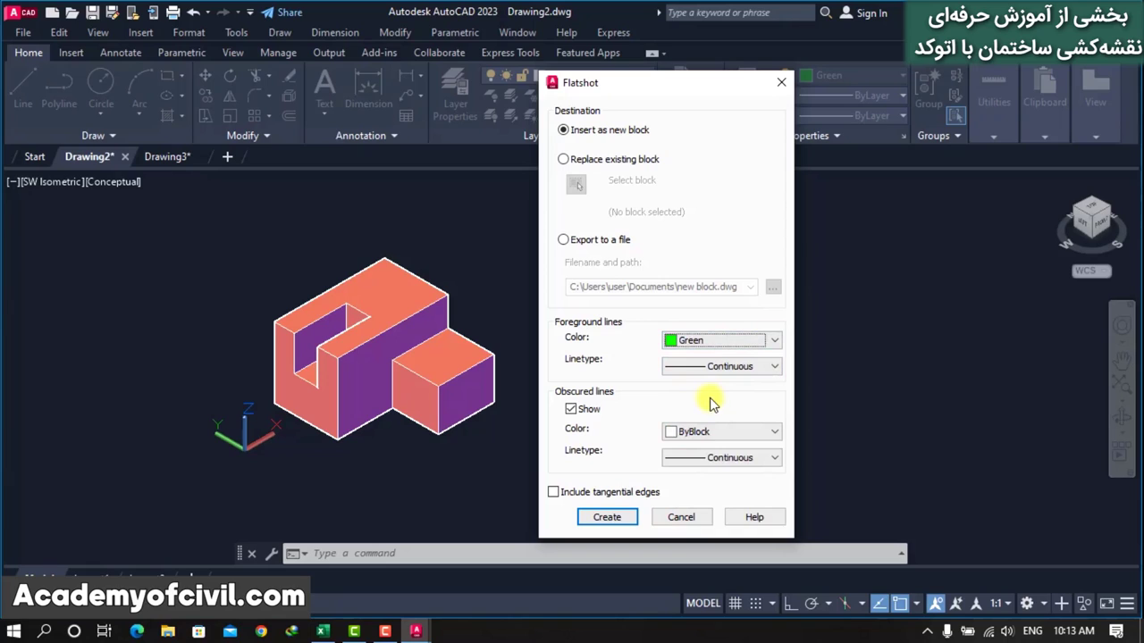
left_click(568, 408)
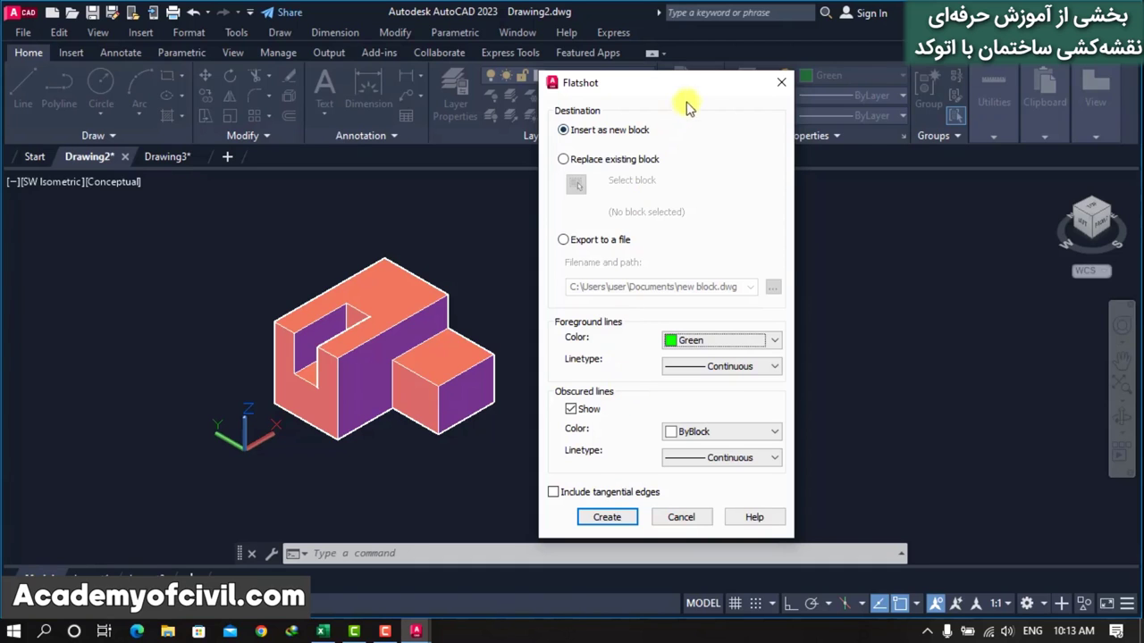
Step: Untick Show for obscured lines in Flatshot and create the flat view
left_click_drag(695, 84, 771, 77)
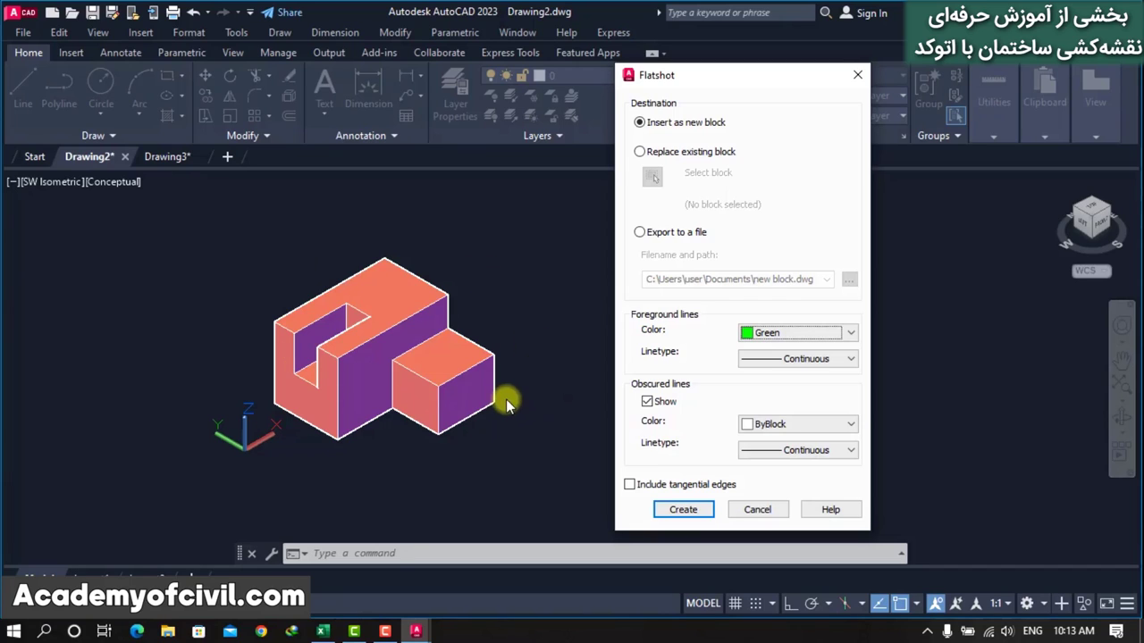
left_click(647, 401)
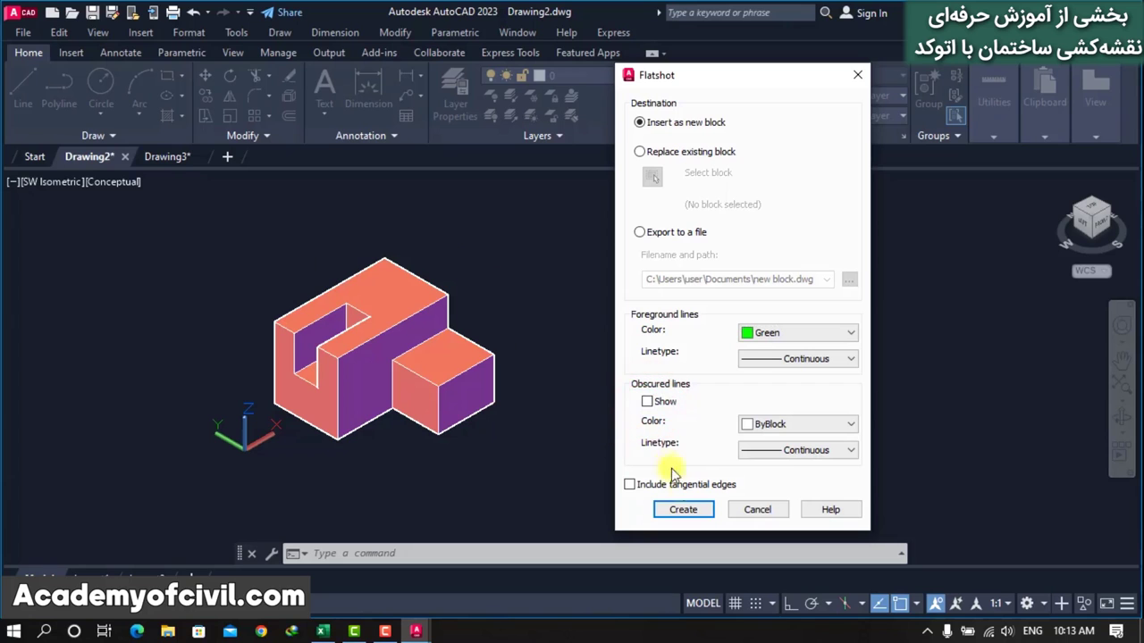
left_click(684, 509)
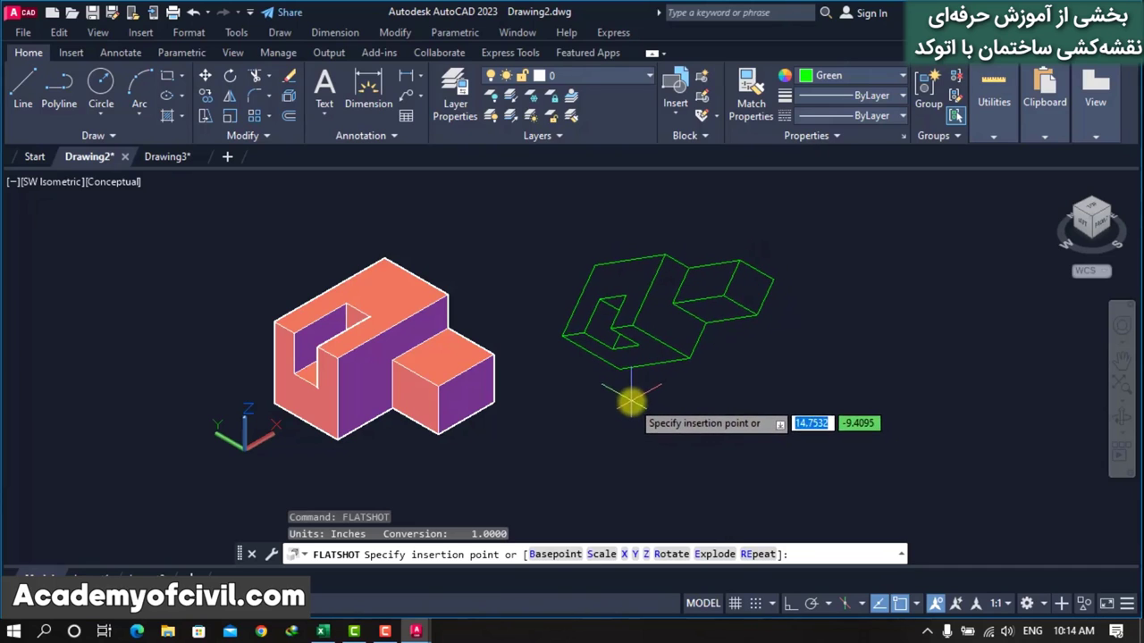
Step: Place the flattened view right of the solid at scale 1 and 0° rotation
left_click(631, 402)
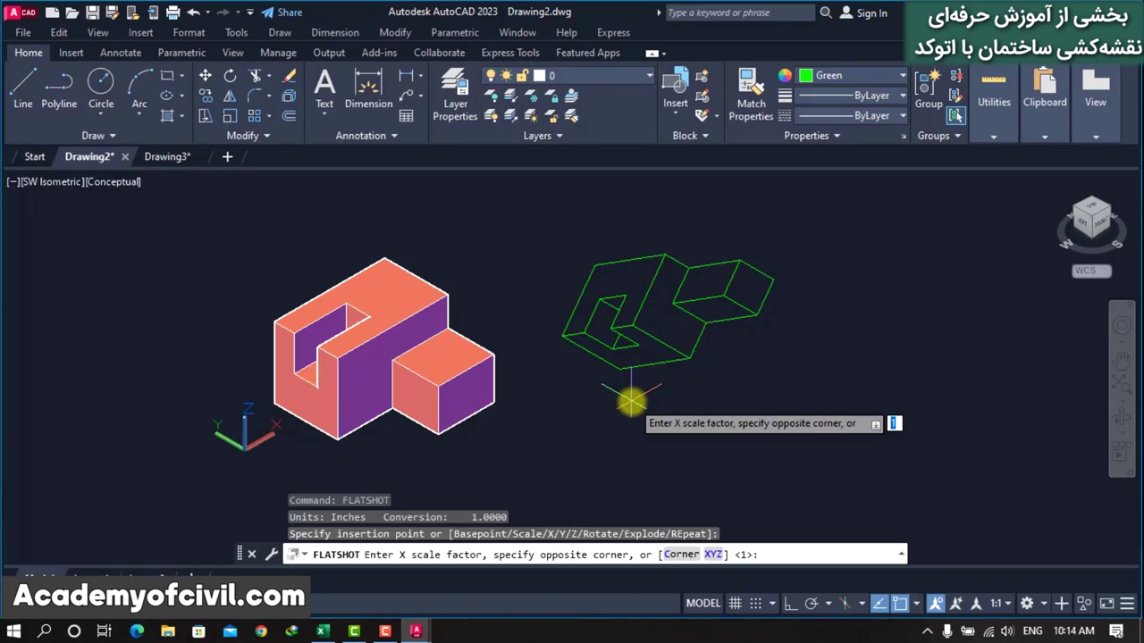
key("Return")
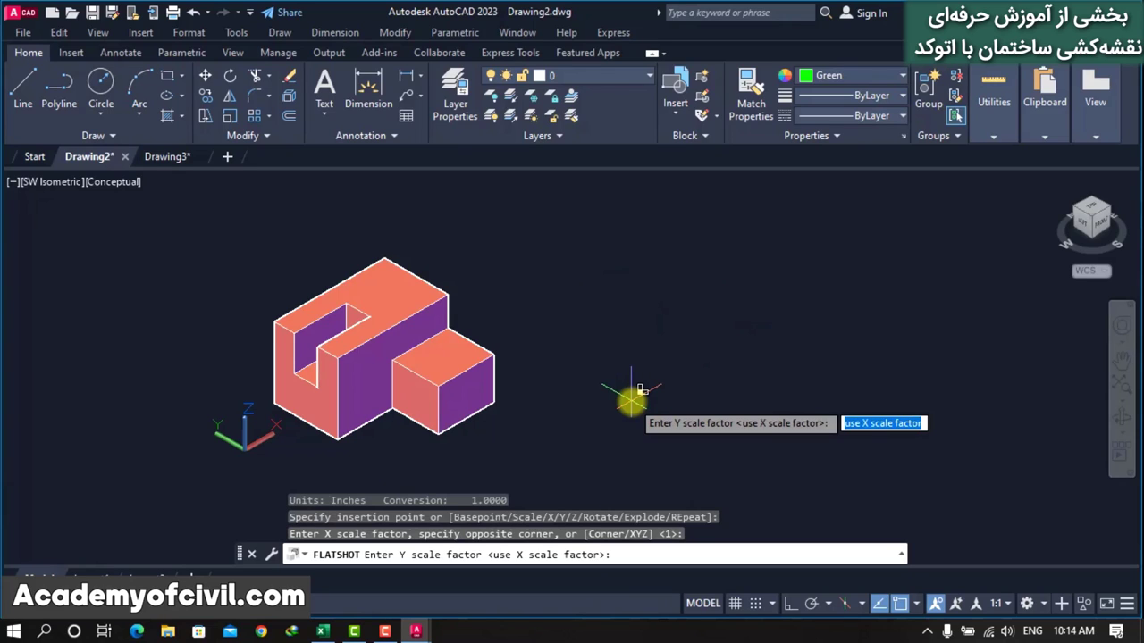
key("Return")
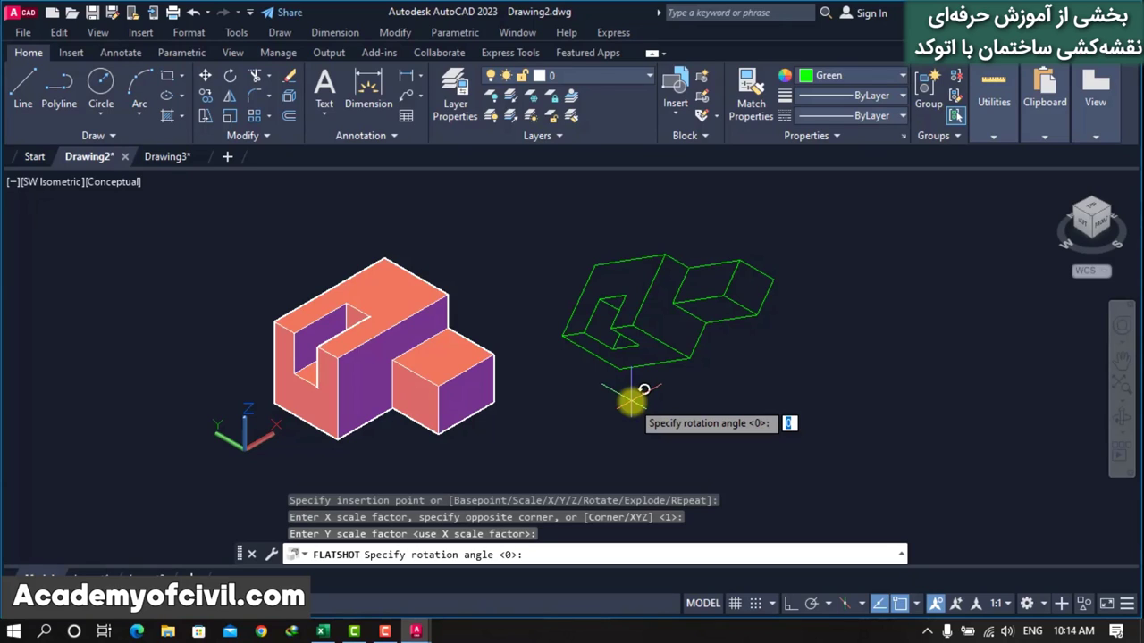
key("Return")
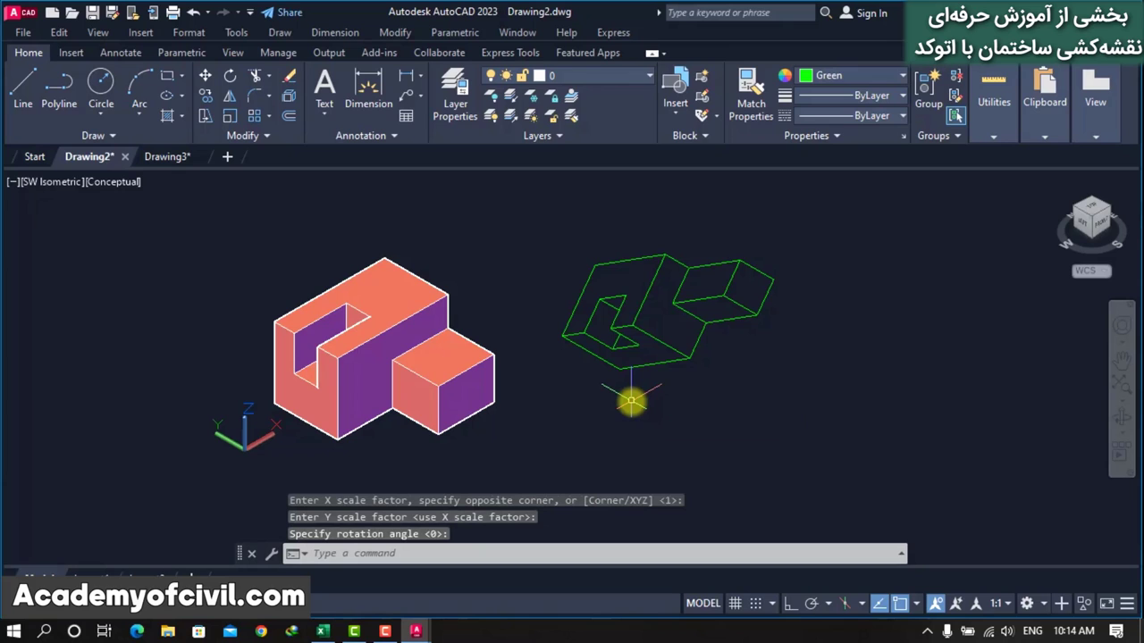
Step: Window-select the green flattened view and copy it to the clipboard
key("Escape")
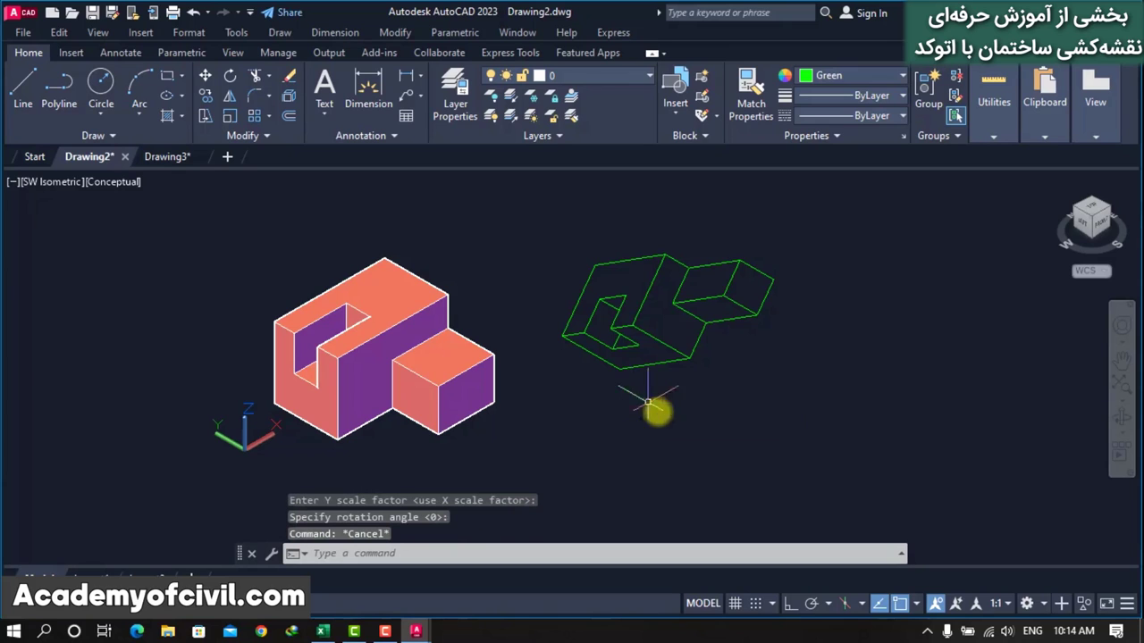
left_click(809, 229)
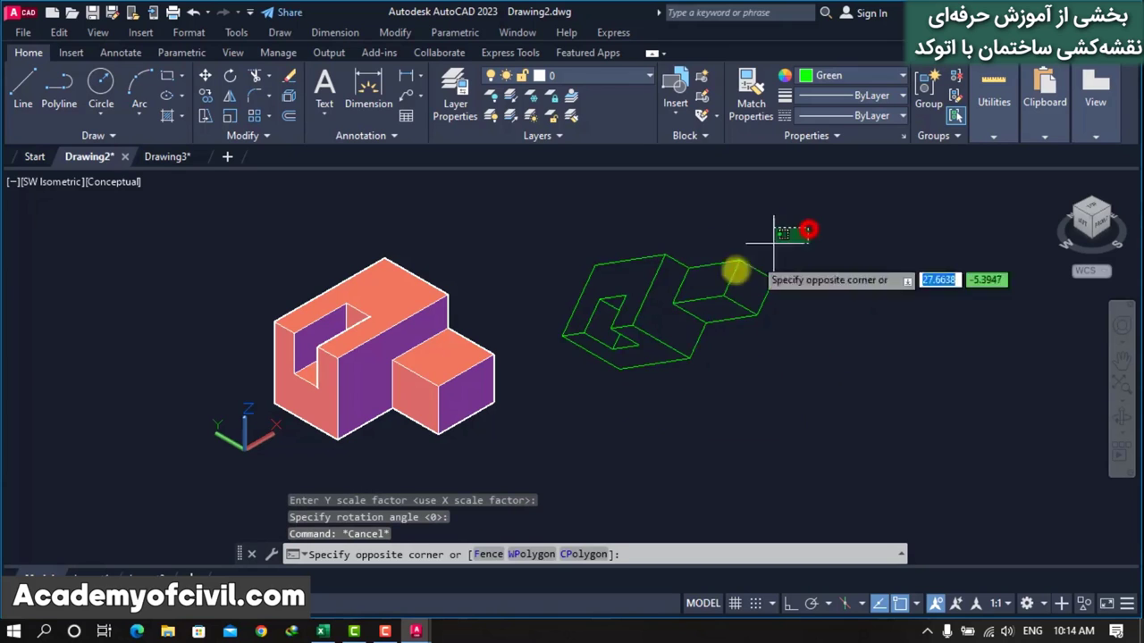
left_click(599, 390)
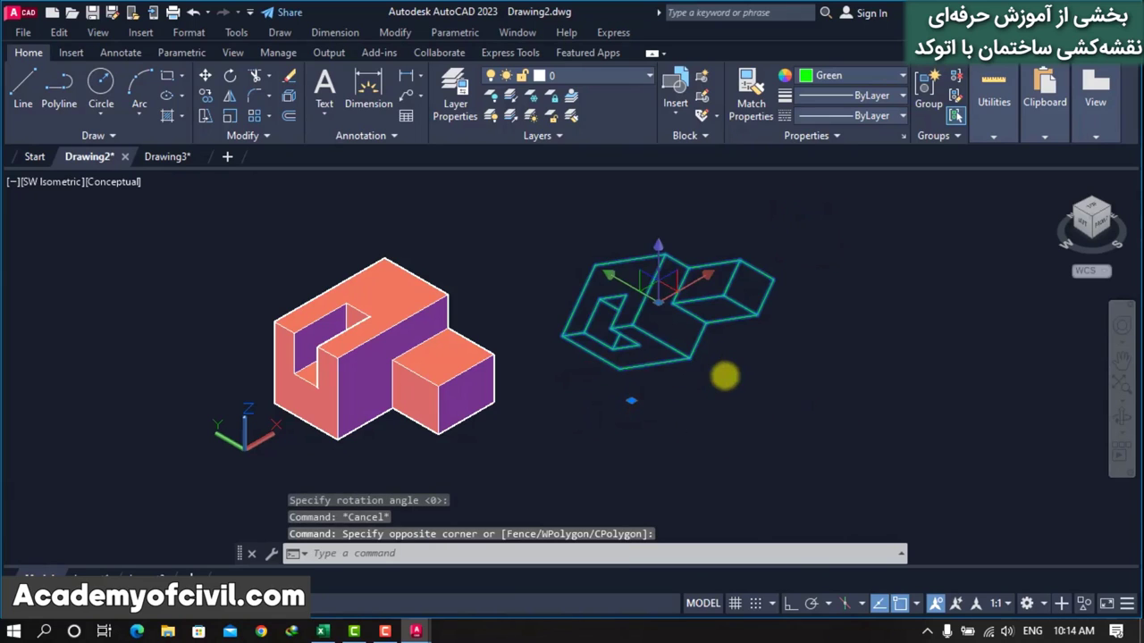
key("ctrl+c")
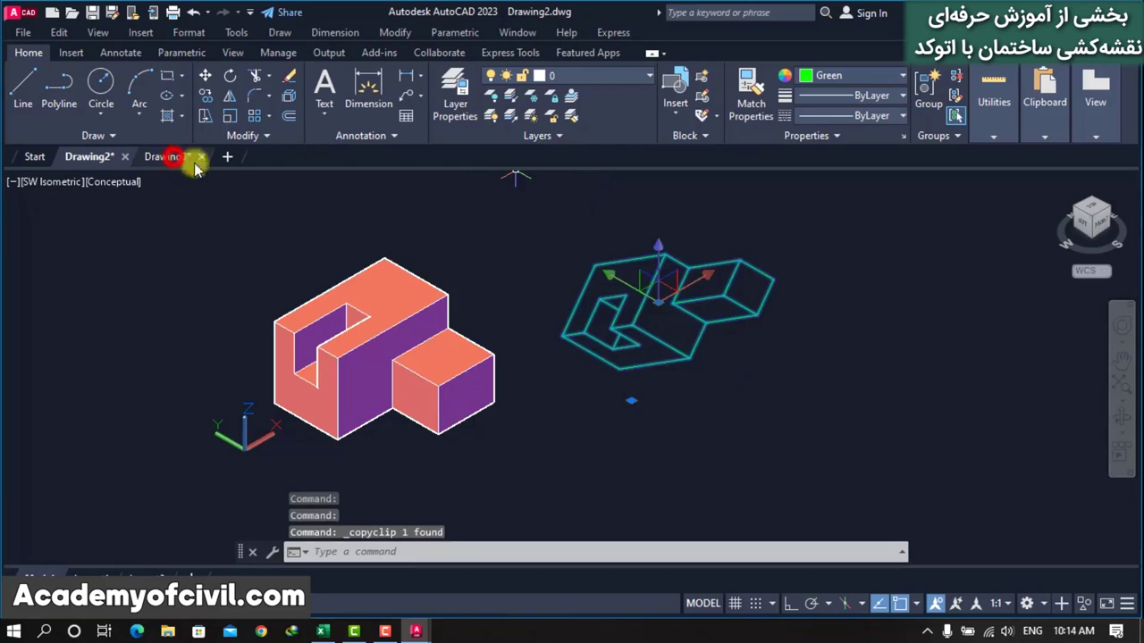
Step: Paste the flattened view into Drawing3, then return to Drawing2
left_click(172, 157)
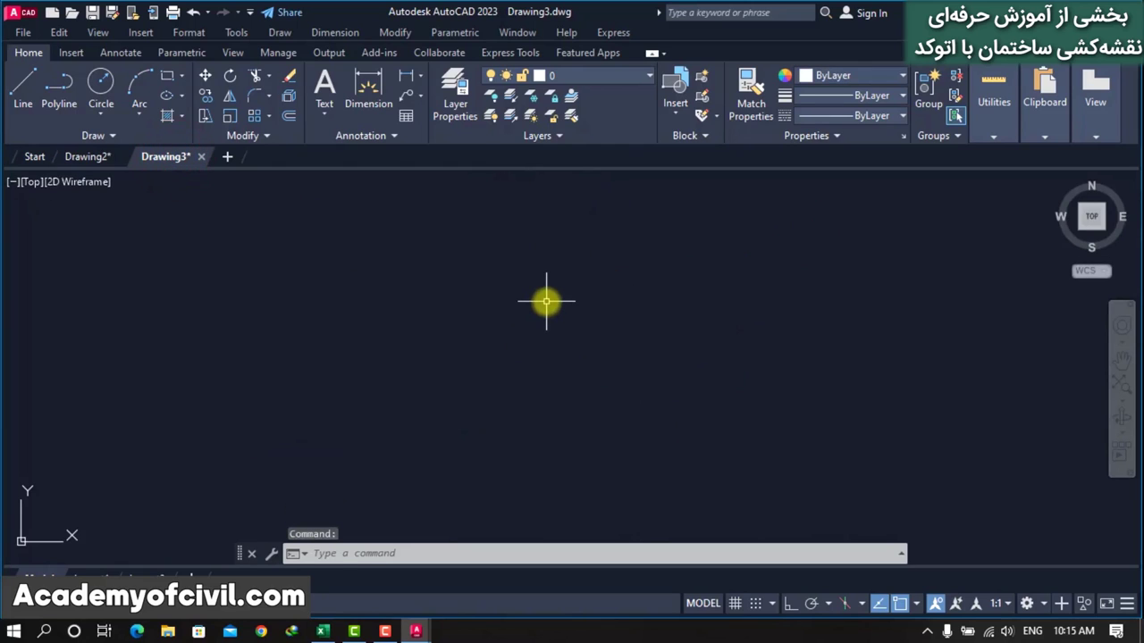
key("ctrl+v")
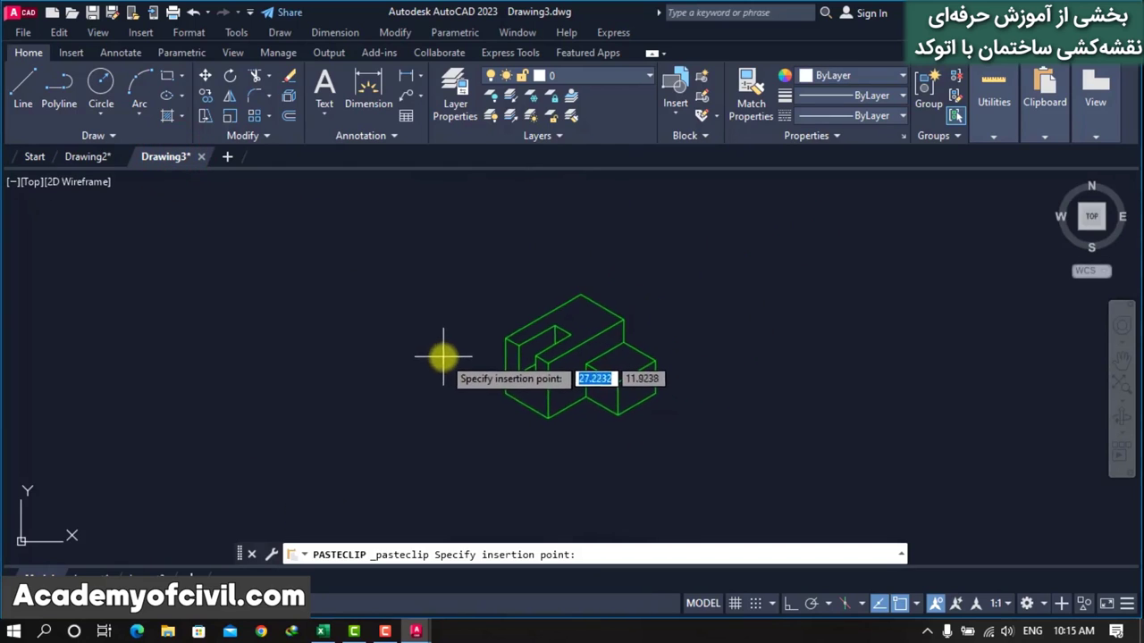
left_click(436, 358)
scroll(643, 403, "up", 2)
scroll(638, 402, "up", 2)
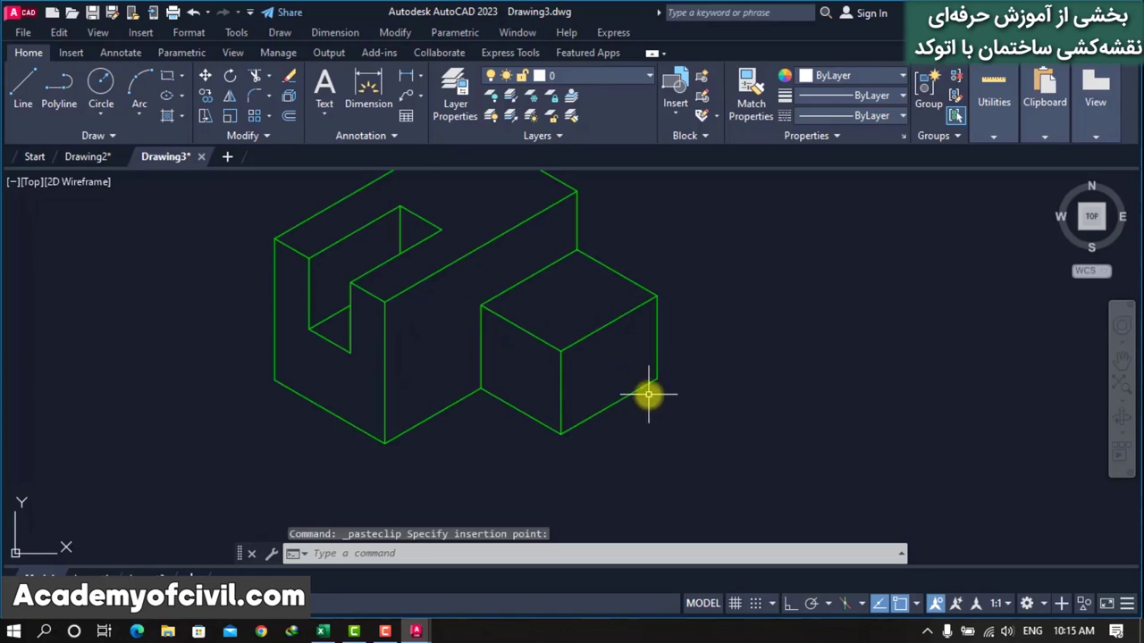
scroll(631, 312, "down", 2)
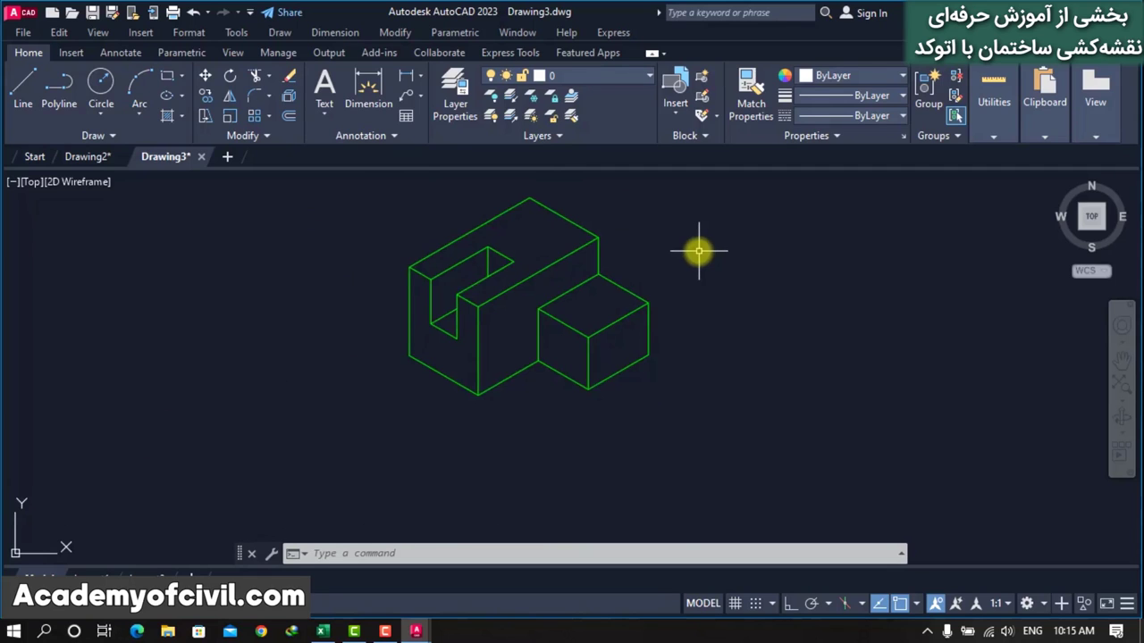
left_click(87, 156)
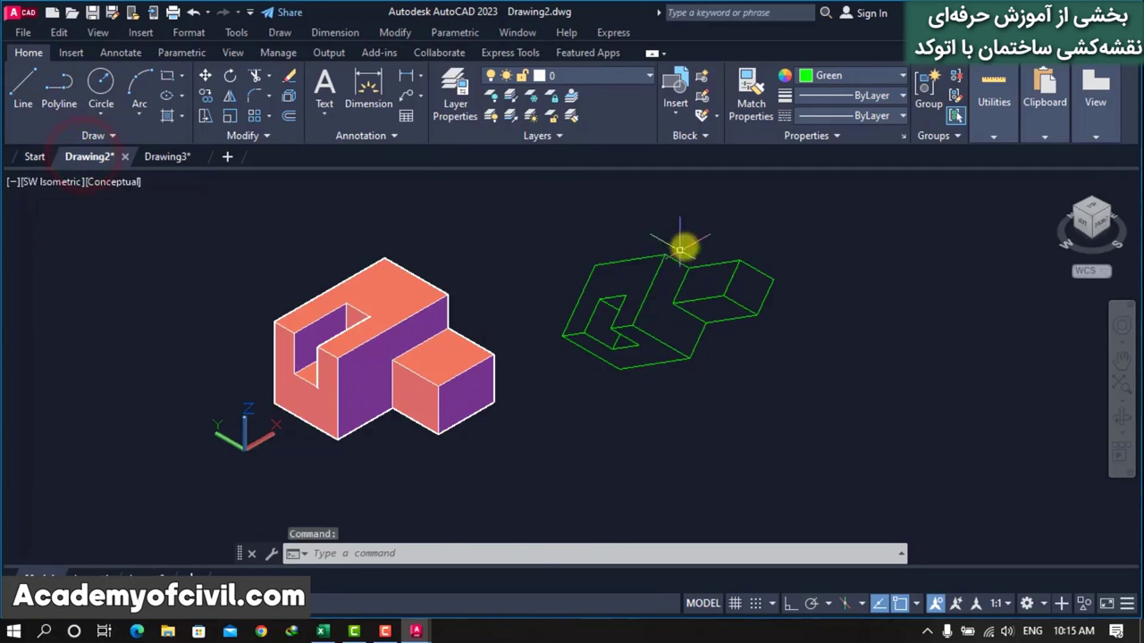
Step: Erase the leftover green wireframe copy with a window selection
left_click(680, 249)
left_click(676, 224)
key("Delete")
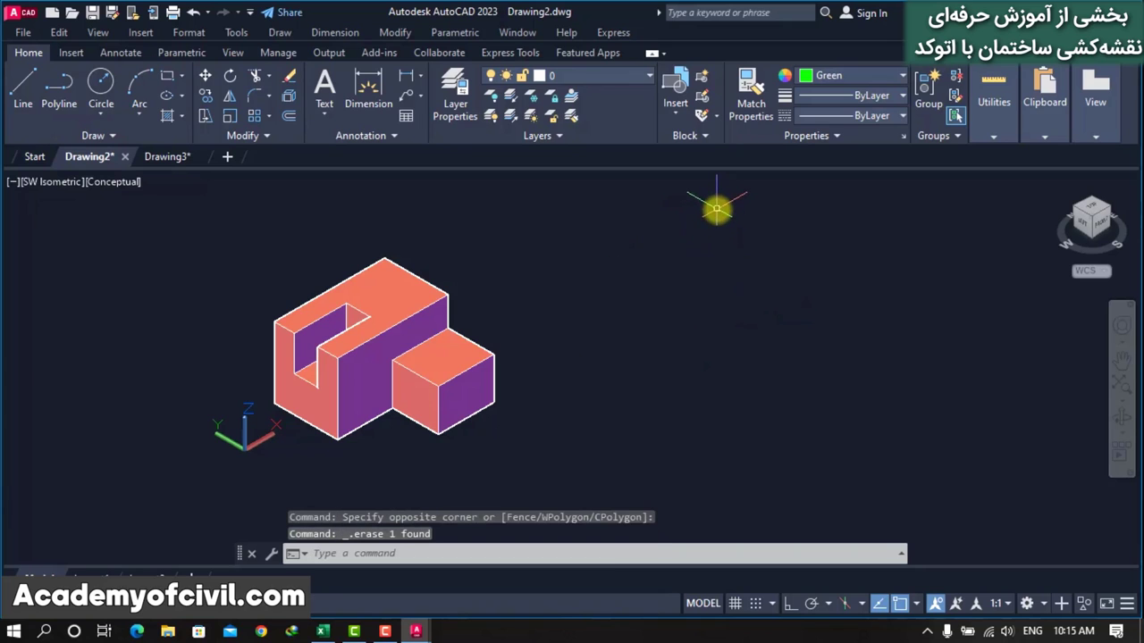
Step: Switch the viewport to NE Isometric, then SE Isometric
left_click(48, 184)
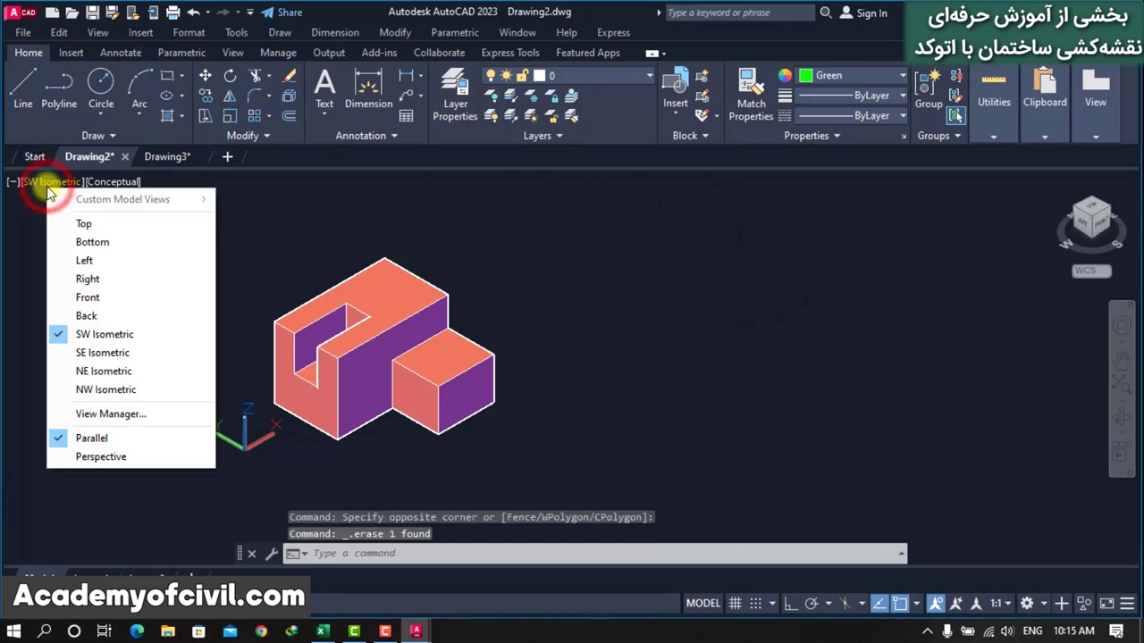
left_click(112, 370)
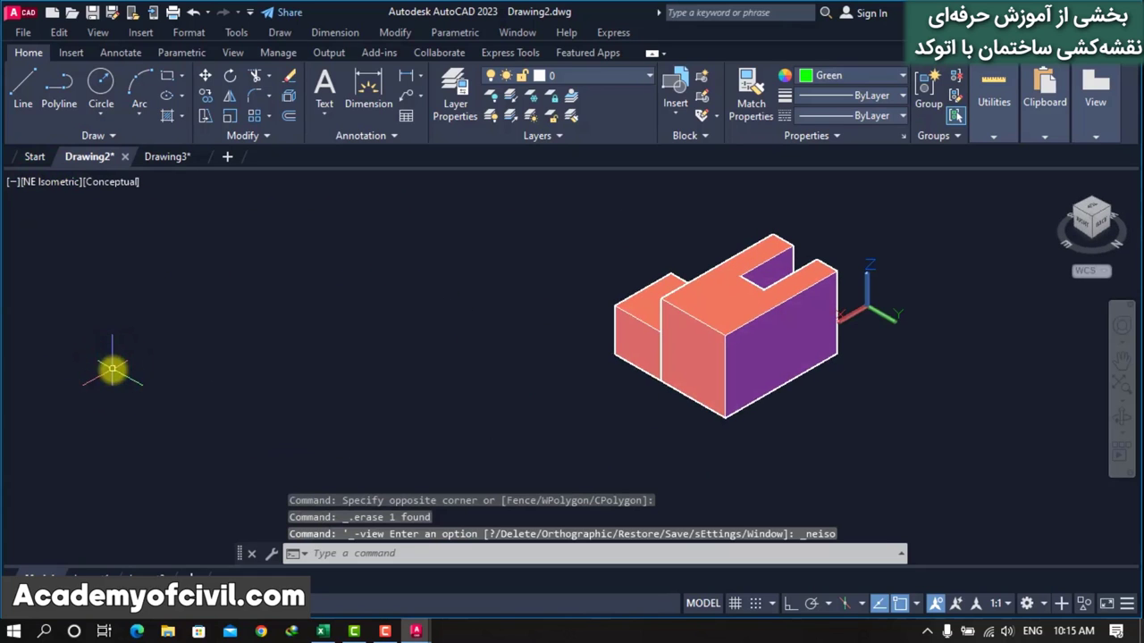
left_click(48, 183)
left_click(95, 354)
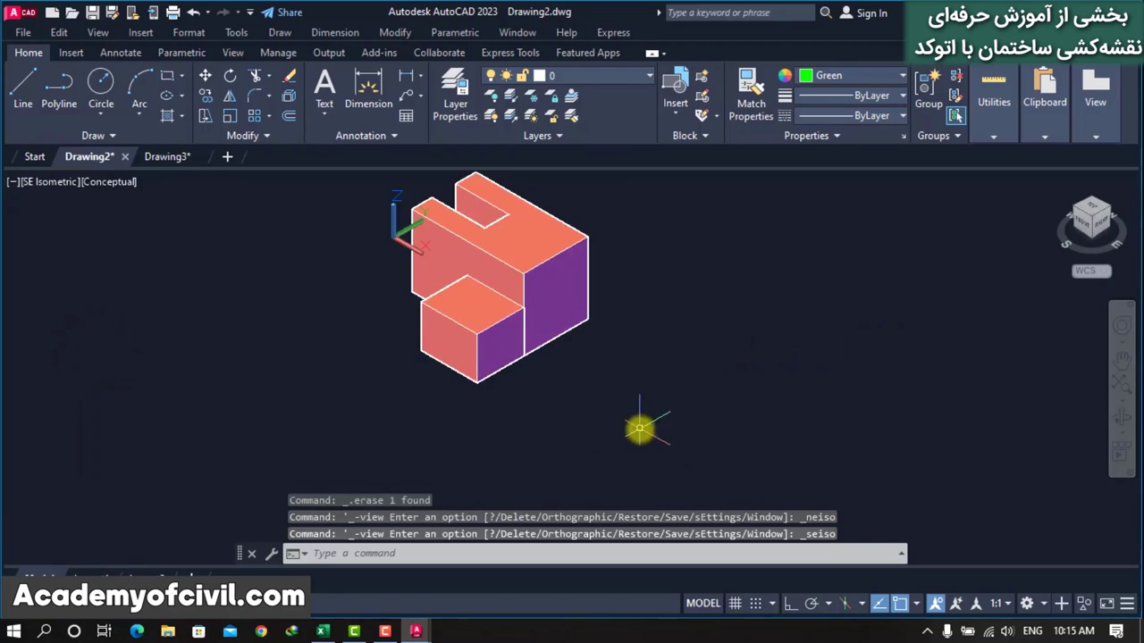
scroll(639, 429, "down", 3)
scroll(652, 295, "up", 2)
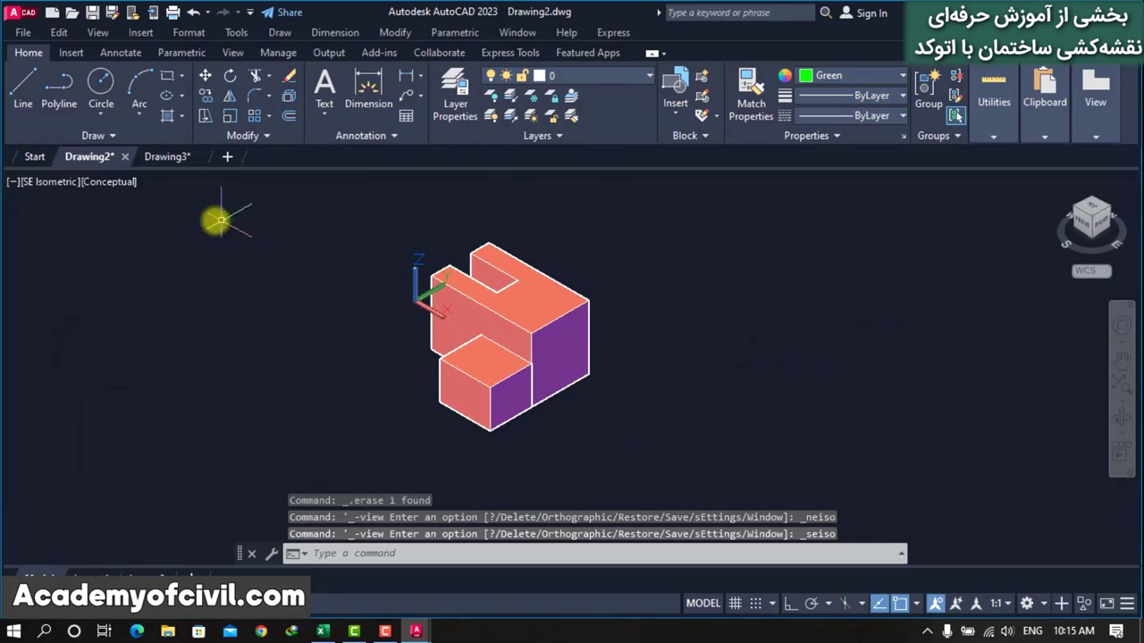
Step: Step through the Right and Front presets to finish on the Left view, zoomed out
left_click(47, 184)
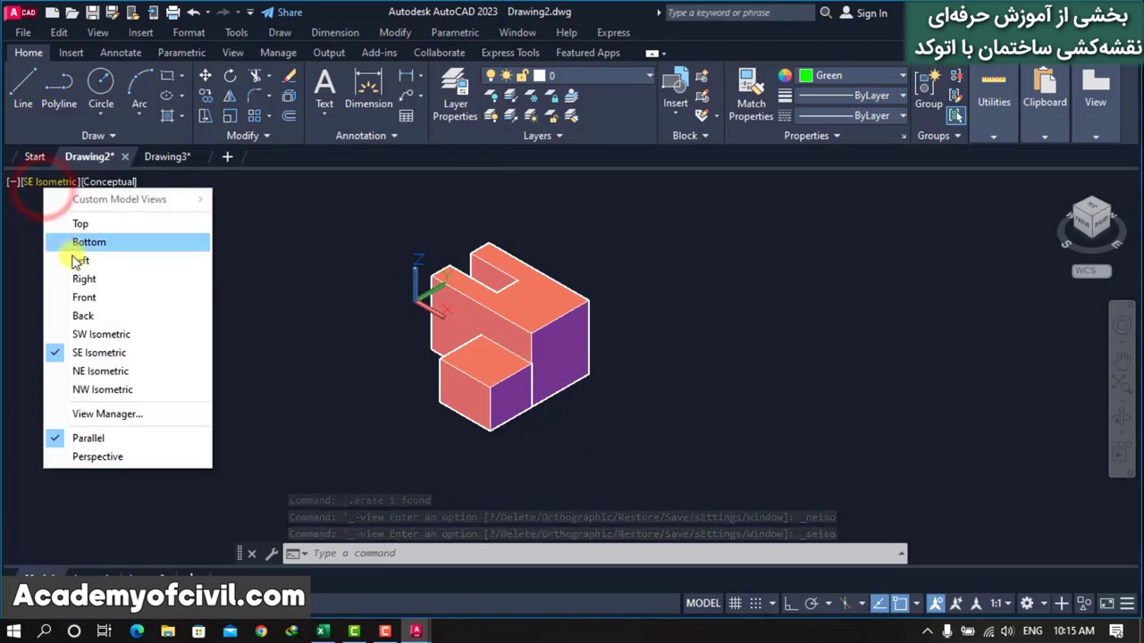
left_click(85, 280)
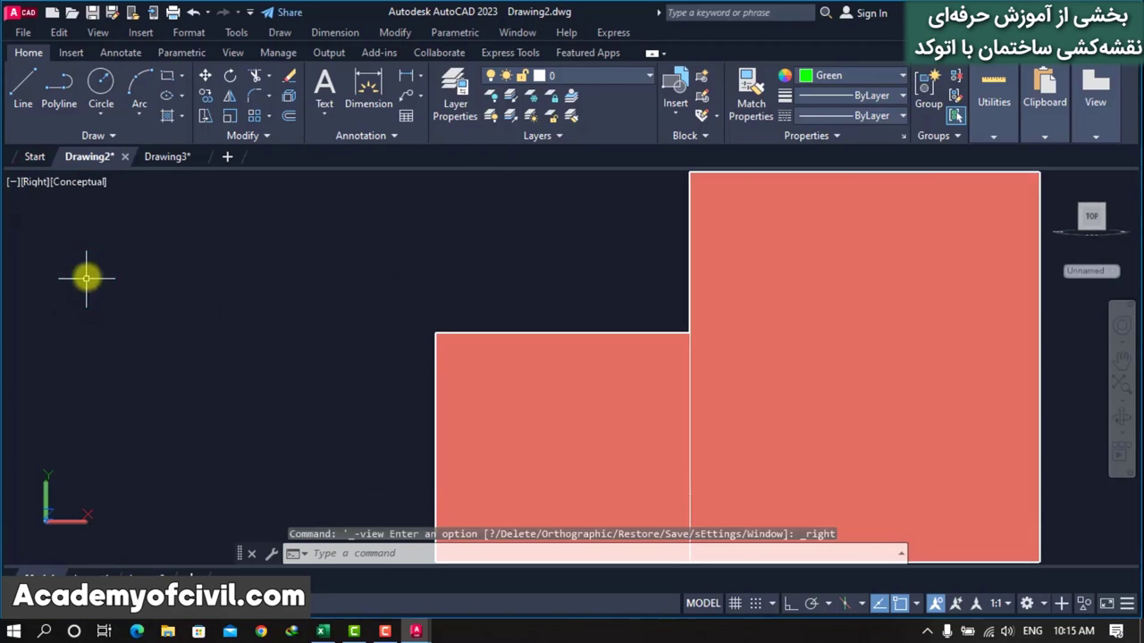
left_click(36, 182)
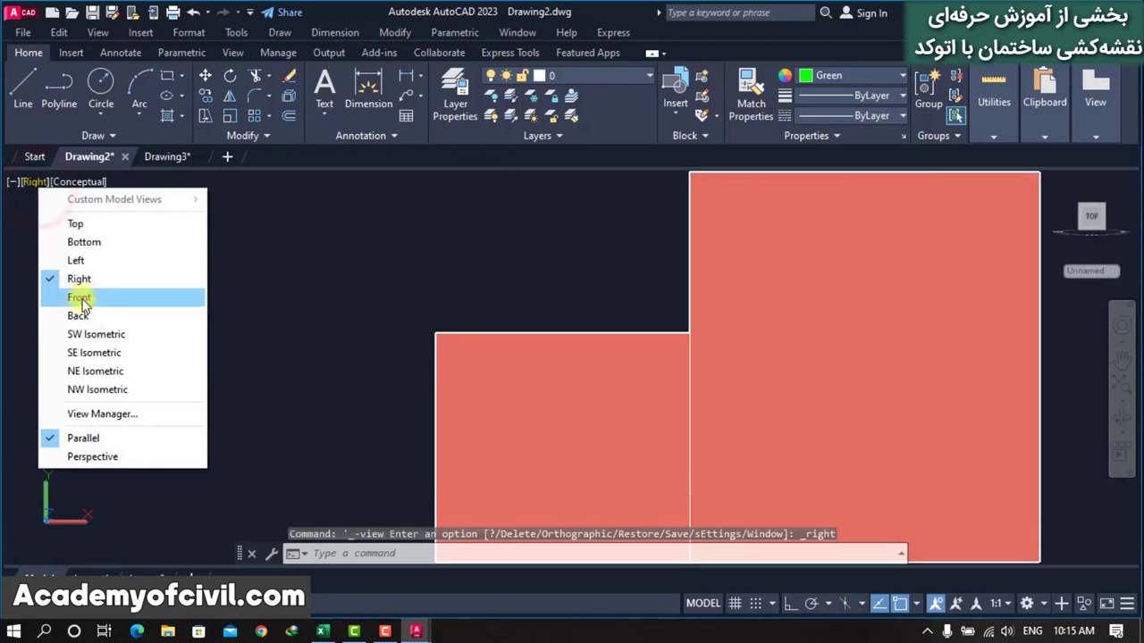
left_click(79, 297)
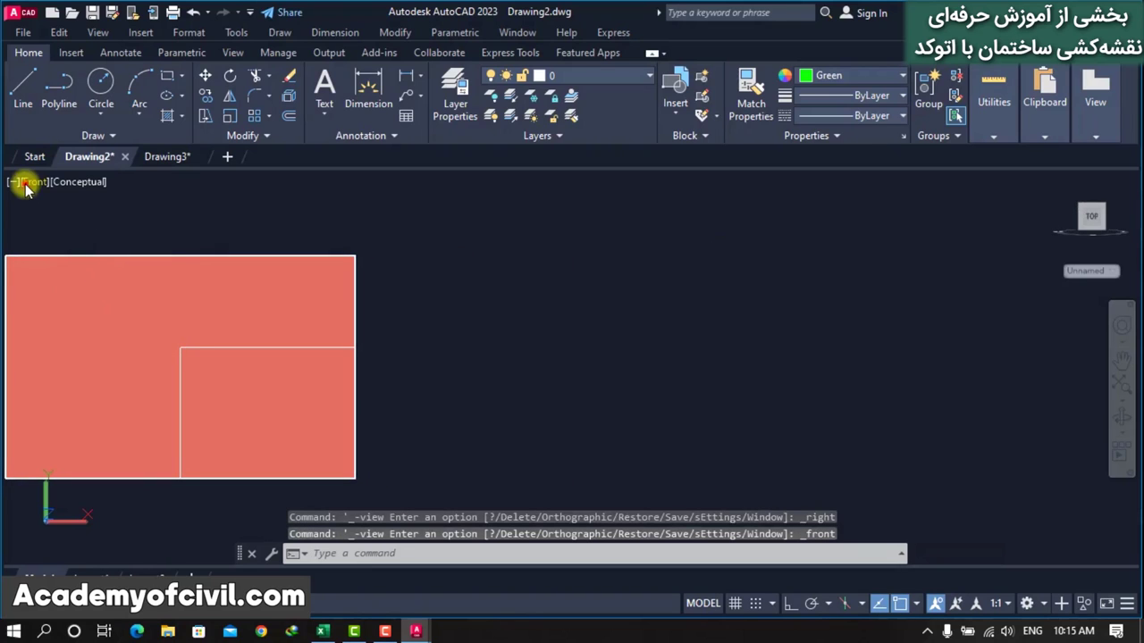
left_click(32, 182)
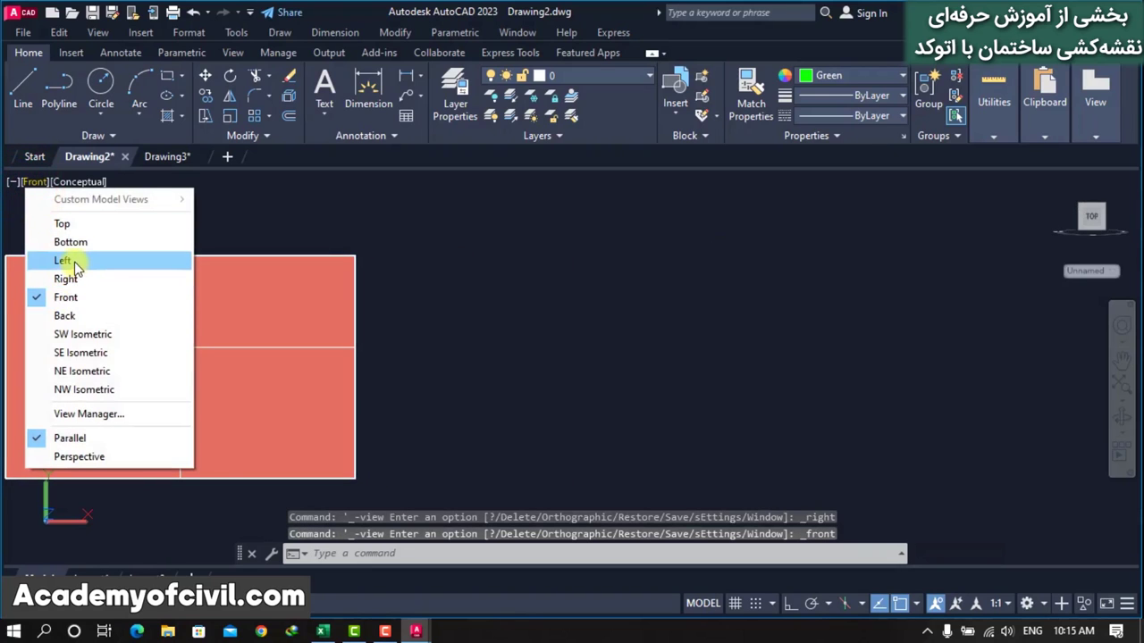
left_click(71, 260)
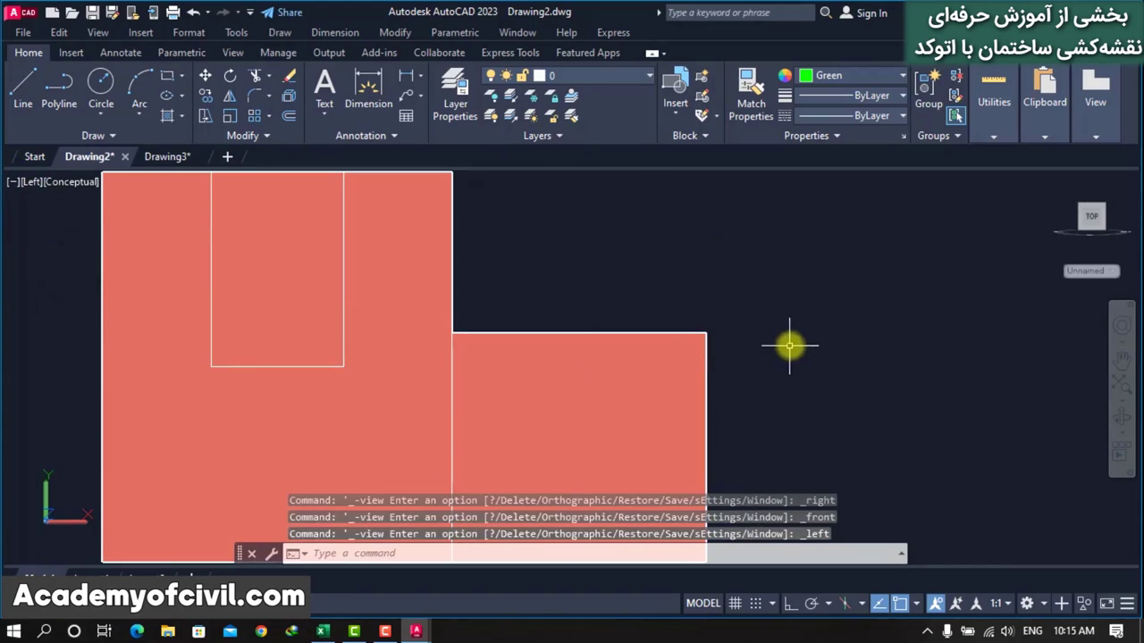
scroll(790, 344, "down", 4)
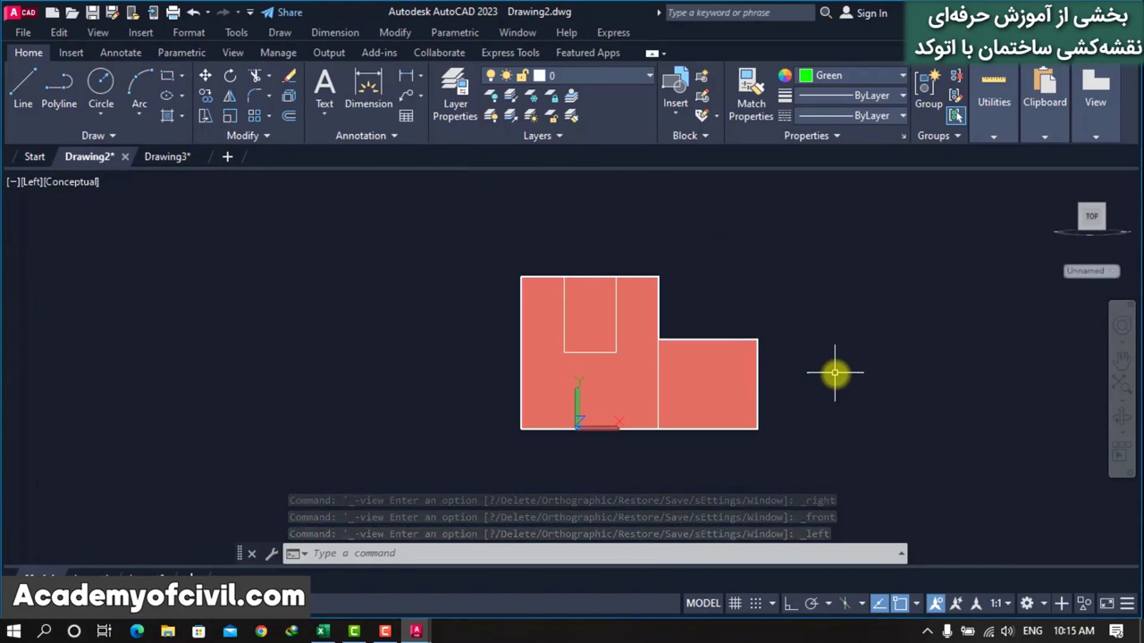
Step: Create a Flatshot block of the left view and insert it left of the solid at default scale and rotation
type("F")
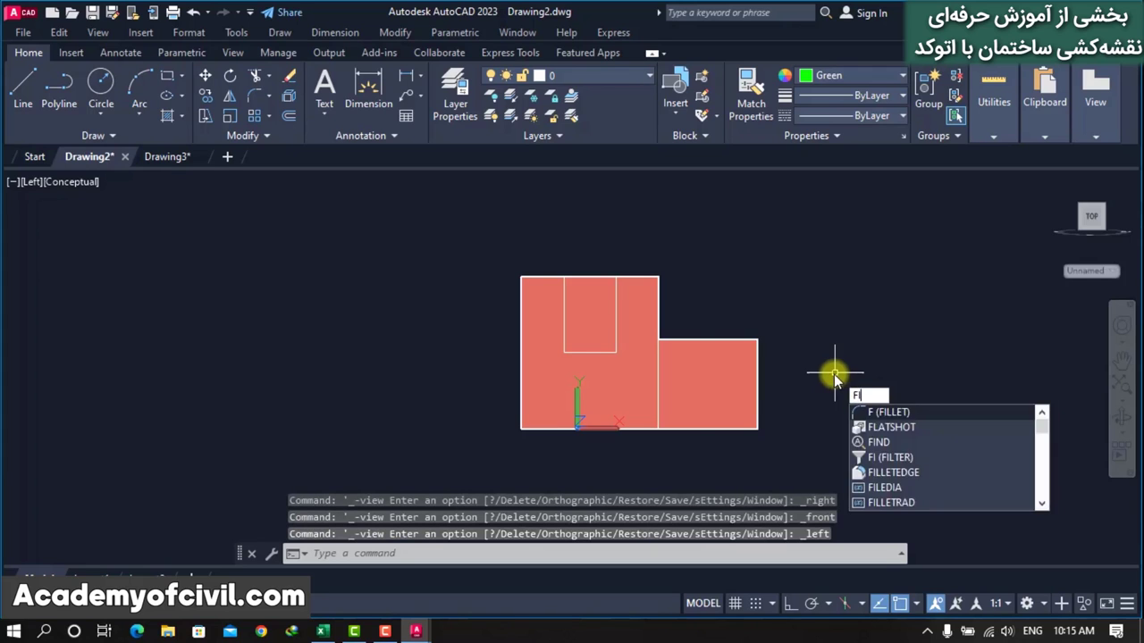
type("at")
key("Return")
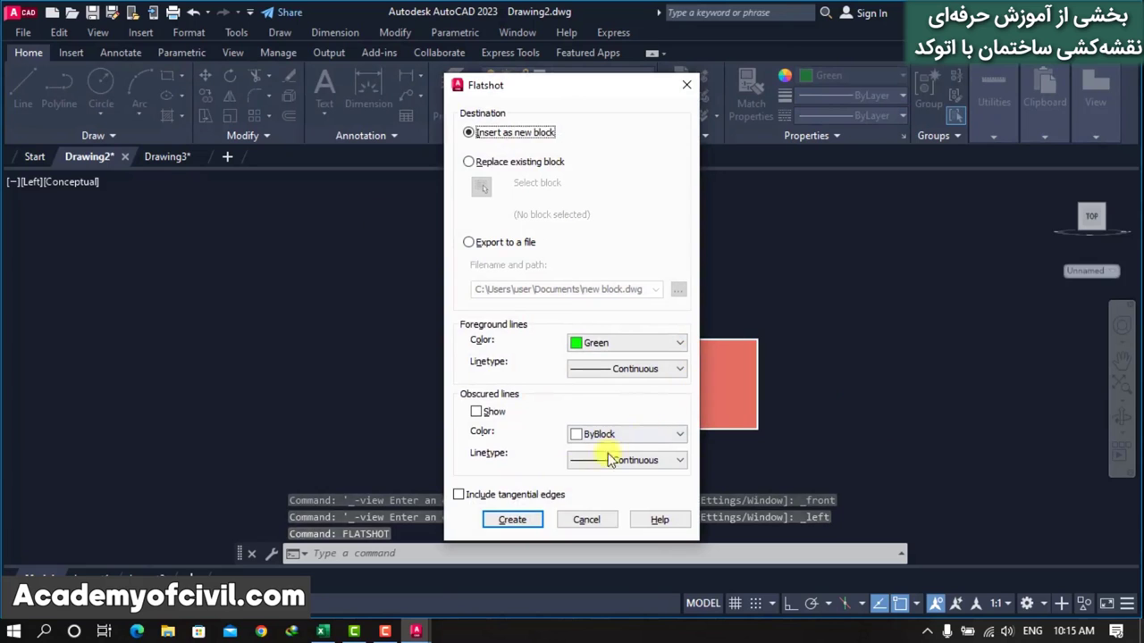
left_click(512, 519)
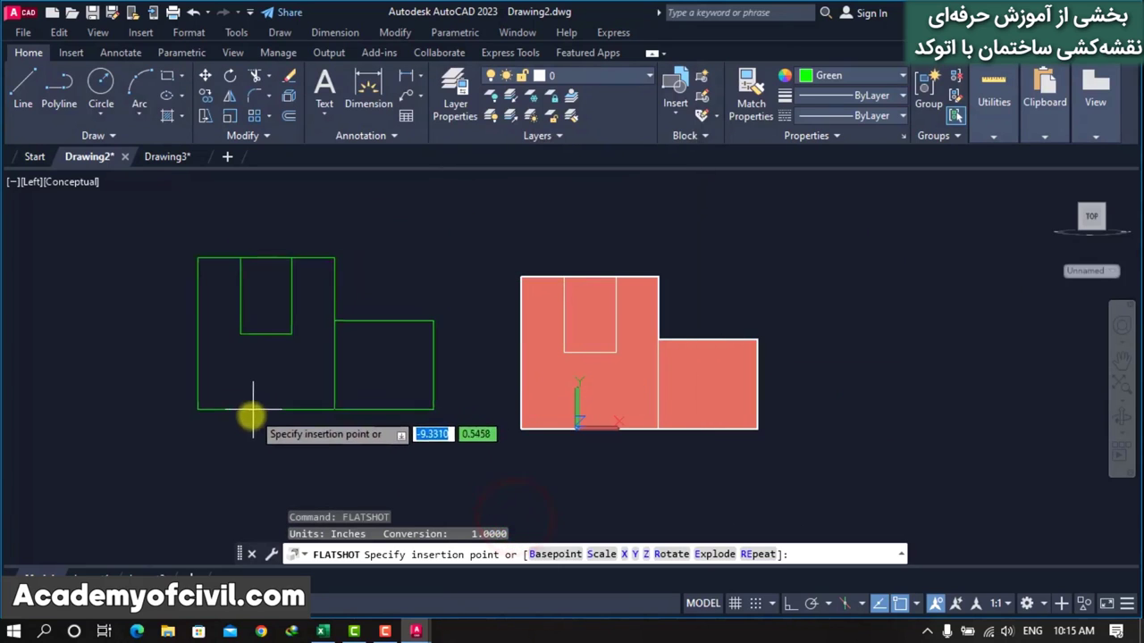
left_click(254, 409)
key("Return")
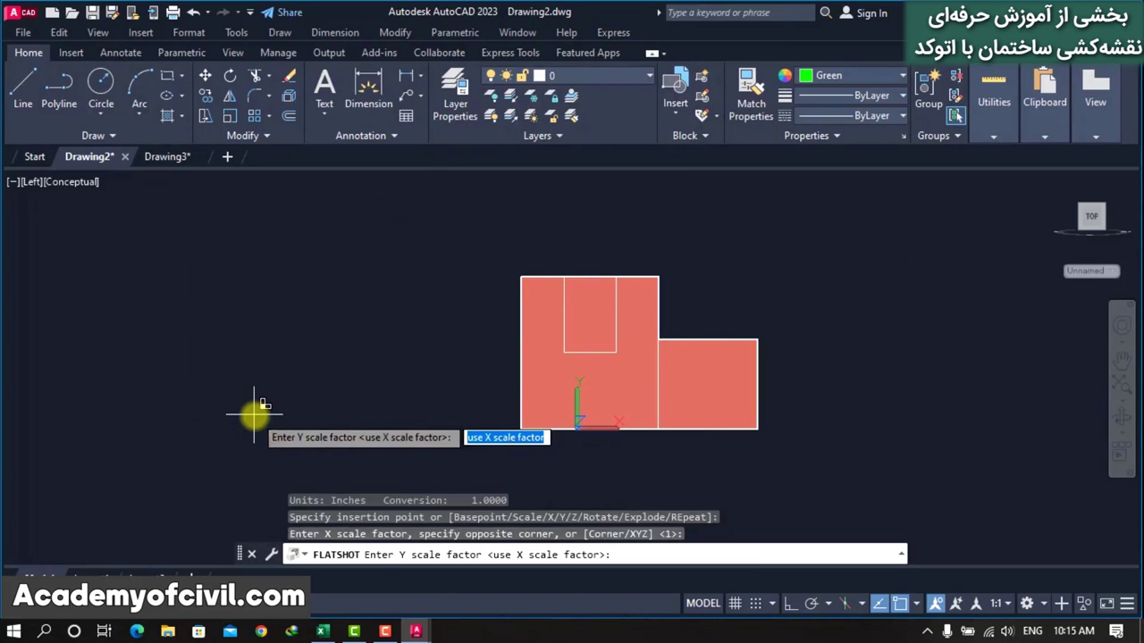
key("Return")
key("Return")
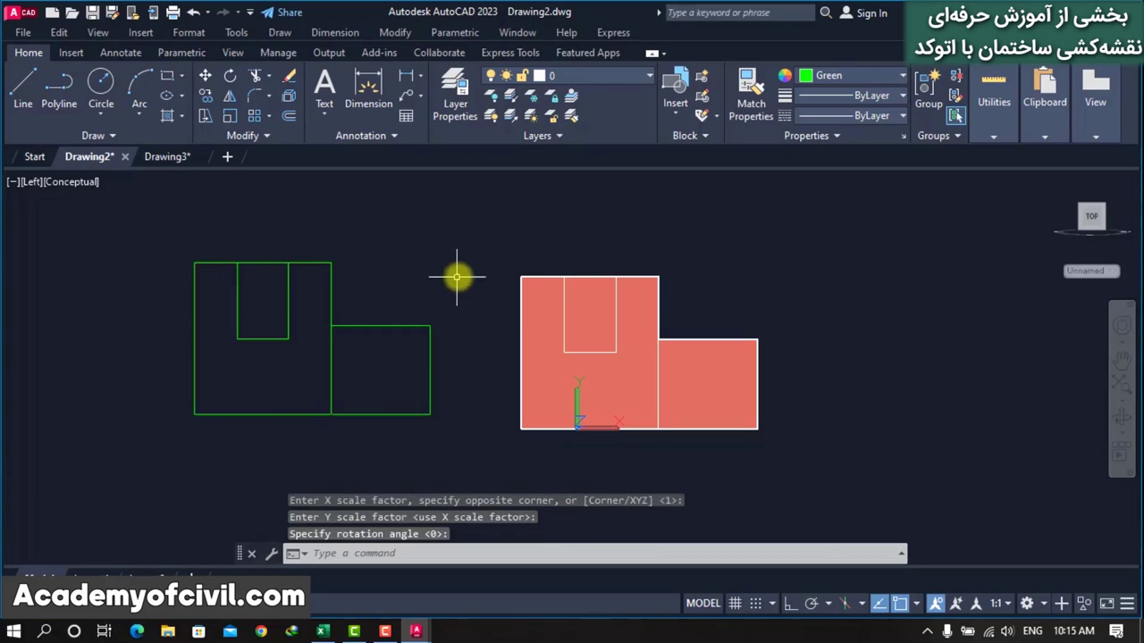
left_click(454, 266)
Step: Copy the flat left-side view and paste it into Drawing3 above the isometric wireframe
left_click(294, 406)
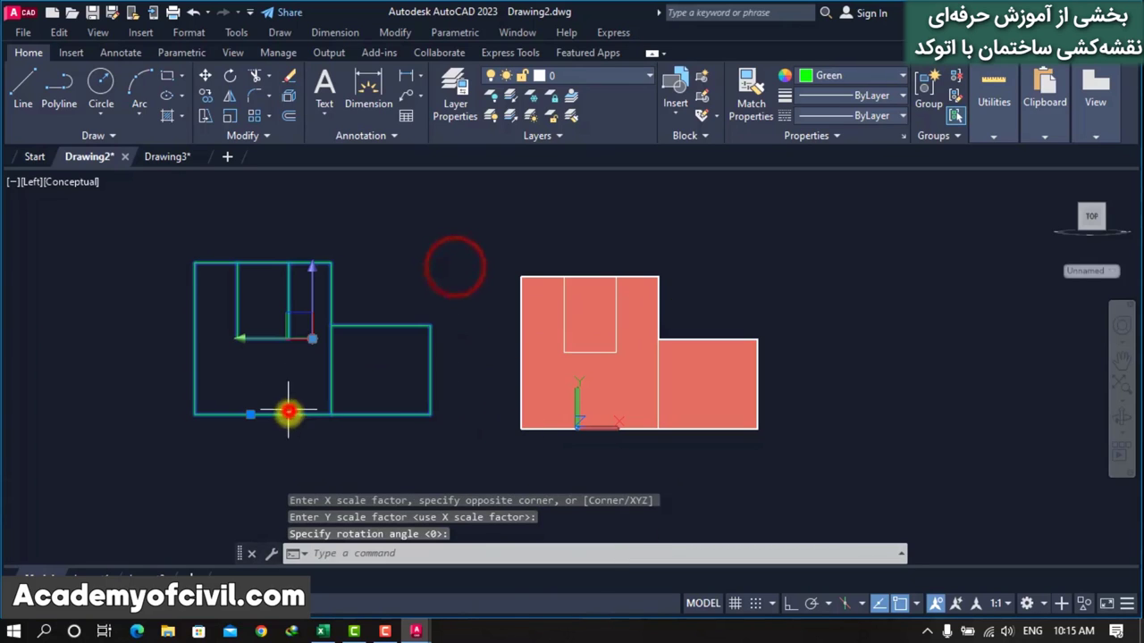
key("ctrl+c")
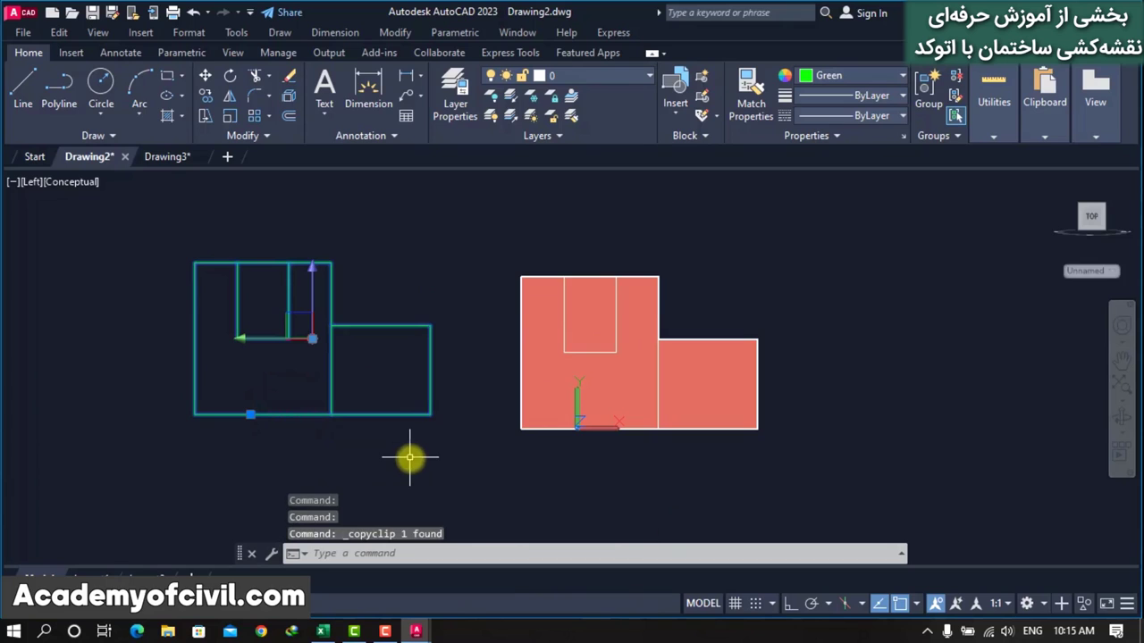
left_click(158, 156)
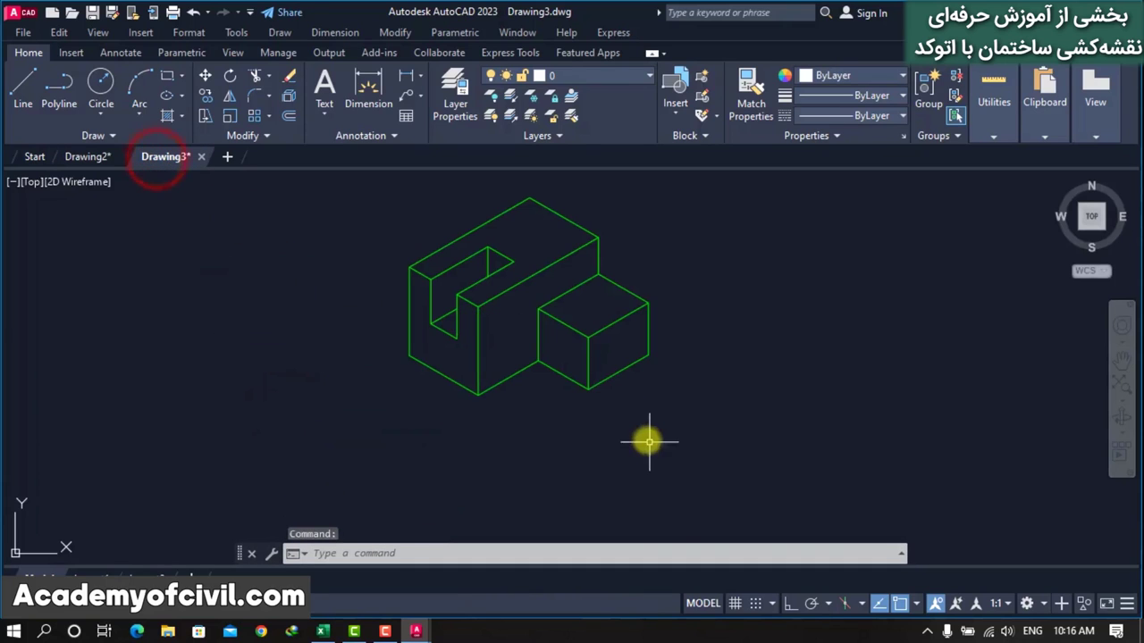
key("ctrl+v")
scroll(741, 446, "down", 2)
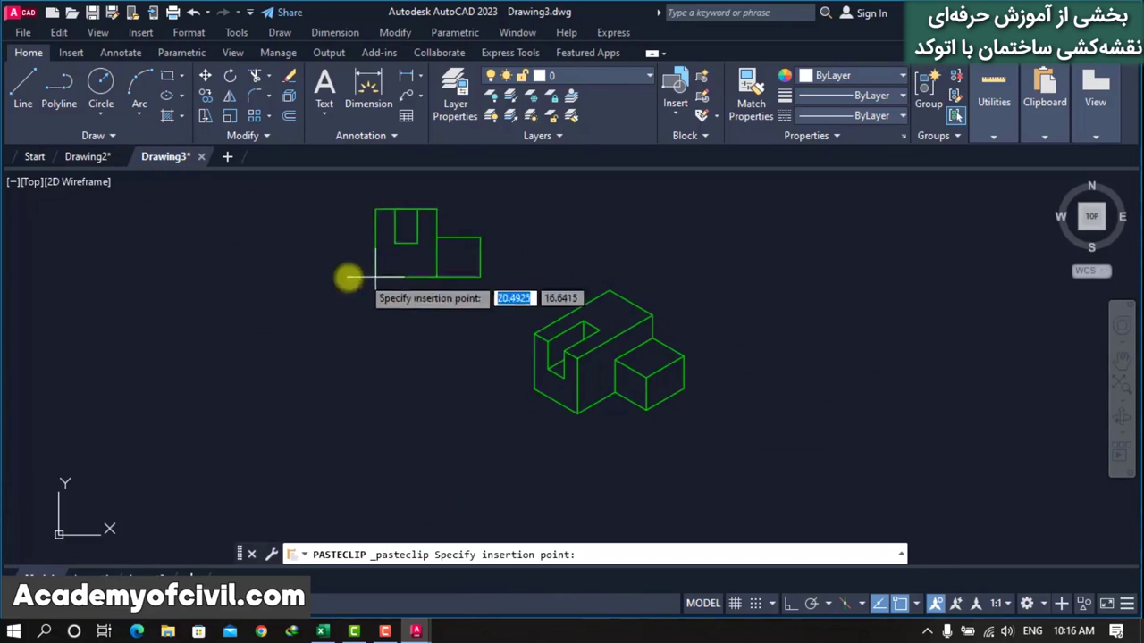
left_click(309, 335)
Step: Erase the green flat outline from Drawing2
left_click(89, 156)
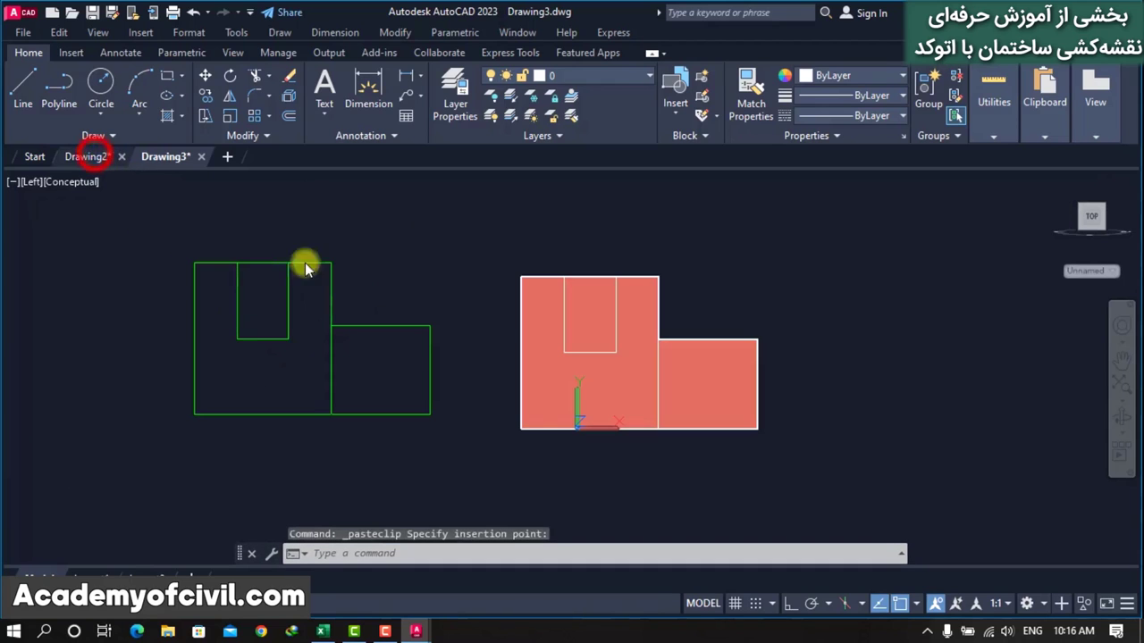
left_click(359, 260)
left_click(309, 277)
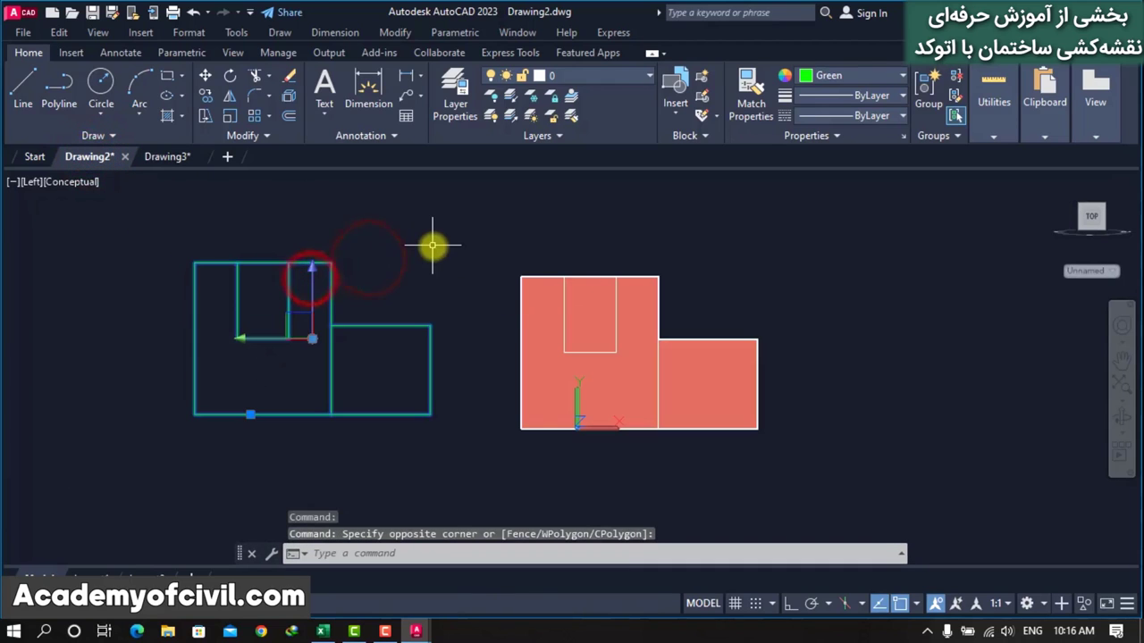
key("Delete")
scroll(438, 255, "down", 1)
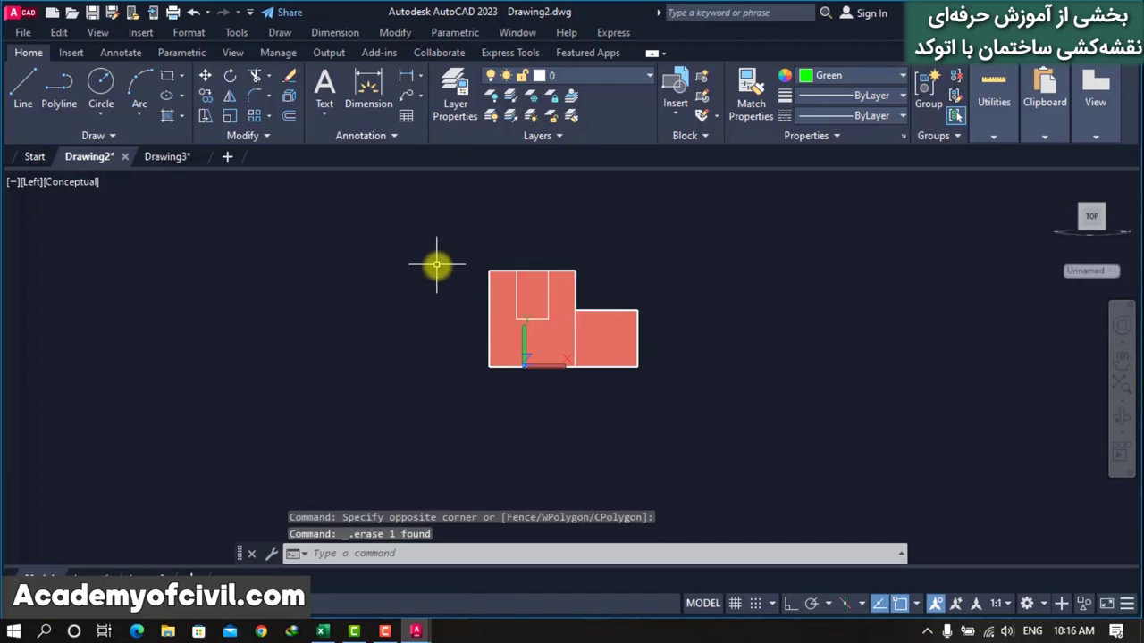
left_click(36, 181)
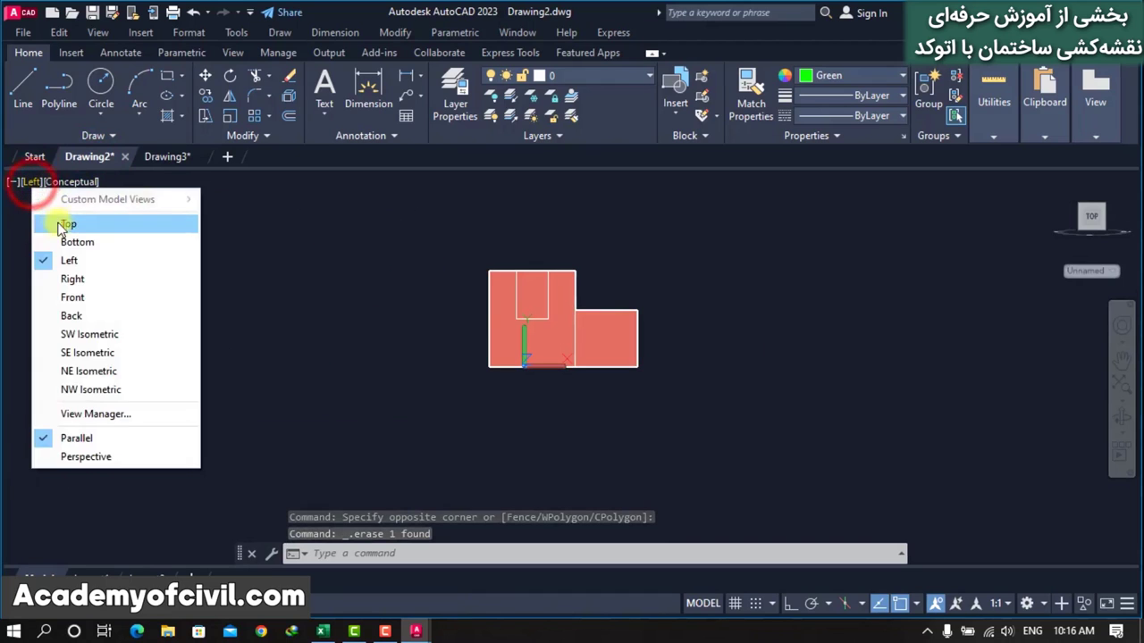
Step: From the Top view, create a Flatshot block placed right of the solid at default scale and rotation
left_click(57, 223)
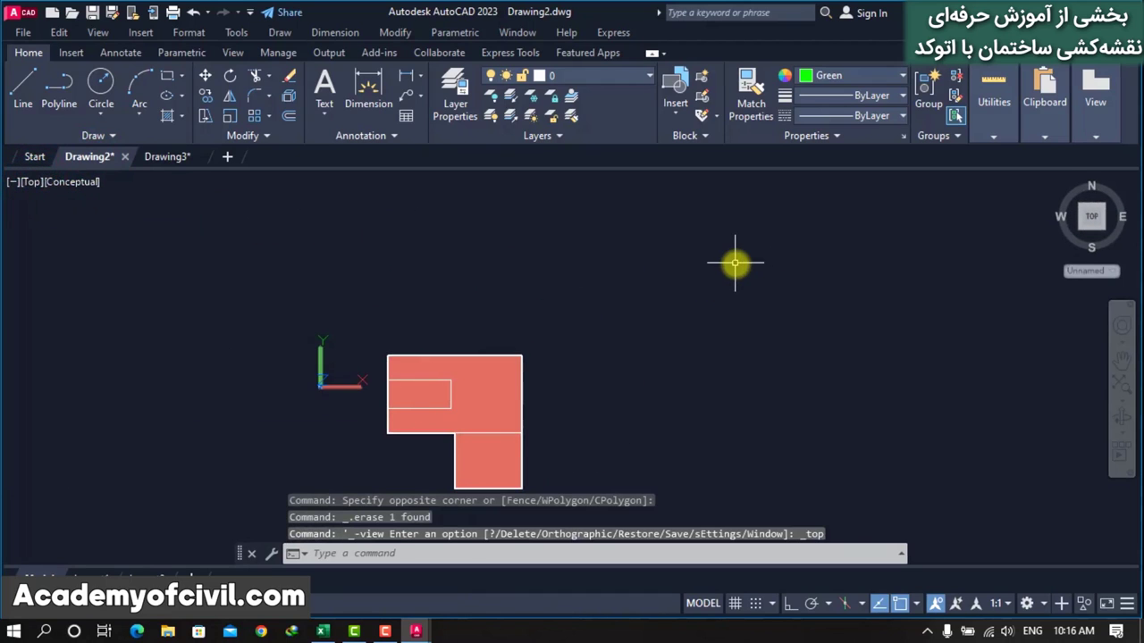
type("F")
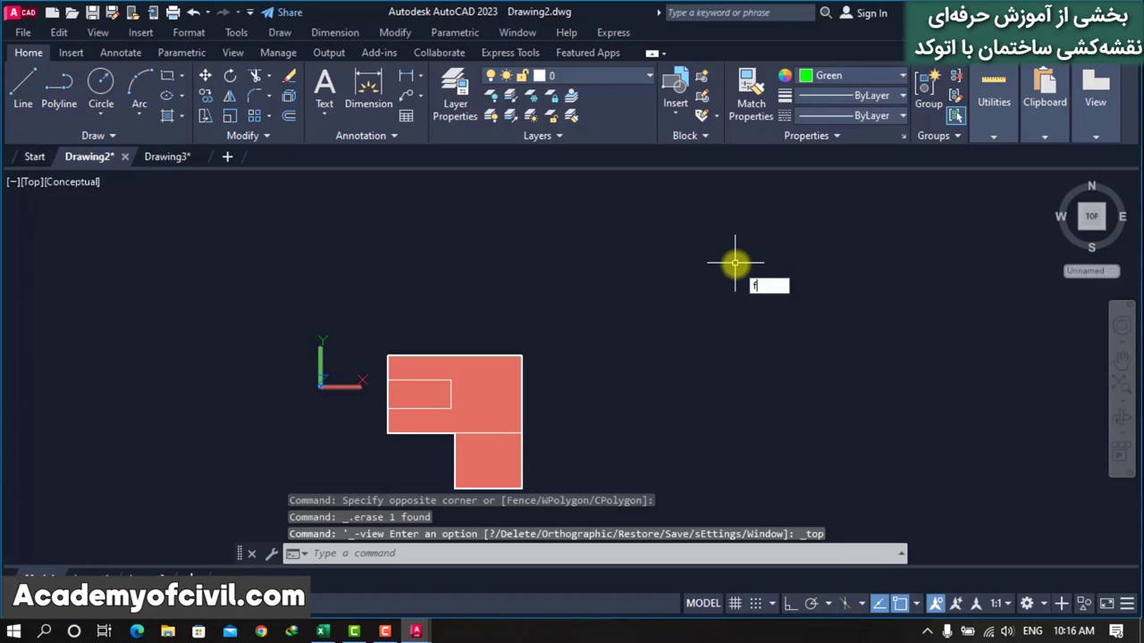
type("L")
key("Return")
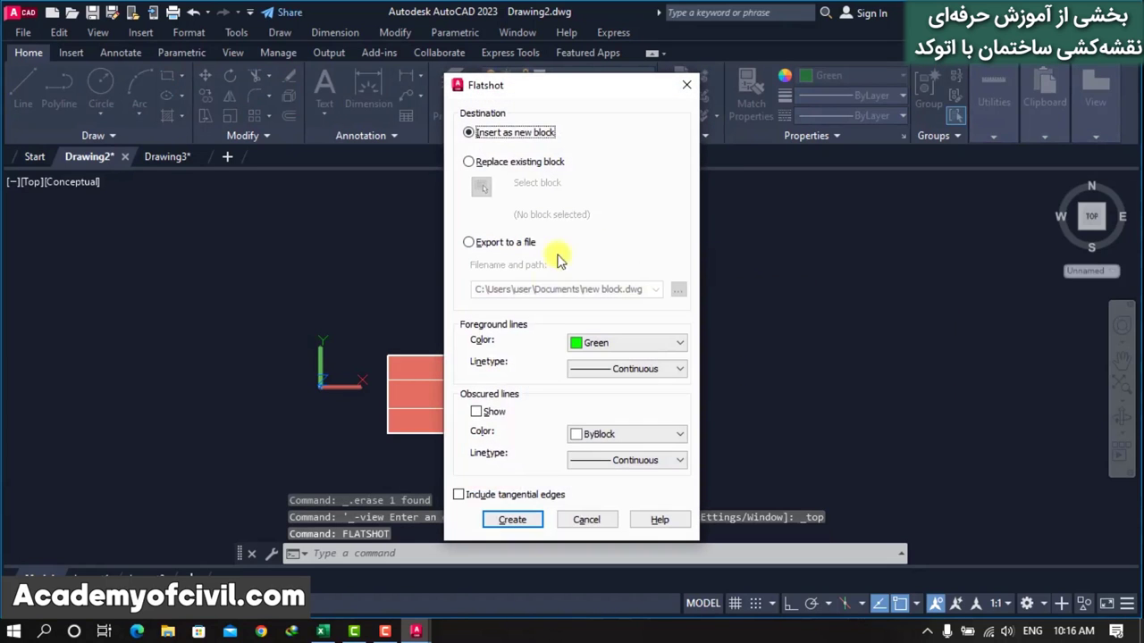
left_click(514, 519)
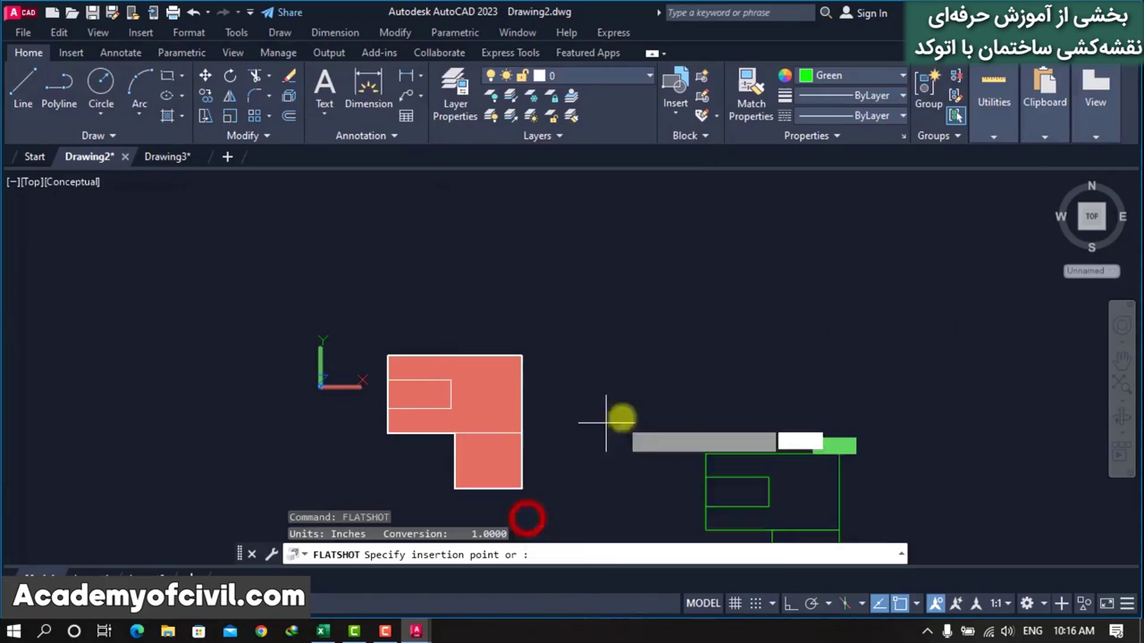
left_click(629, 331)
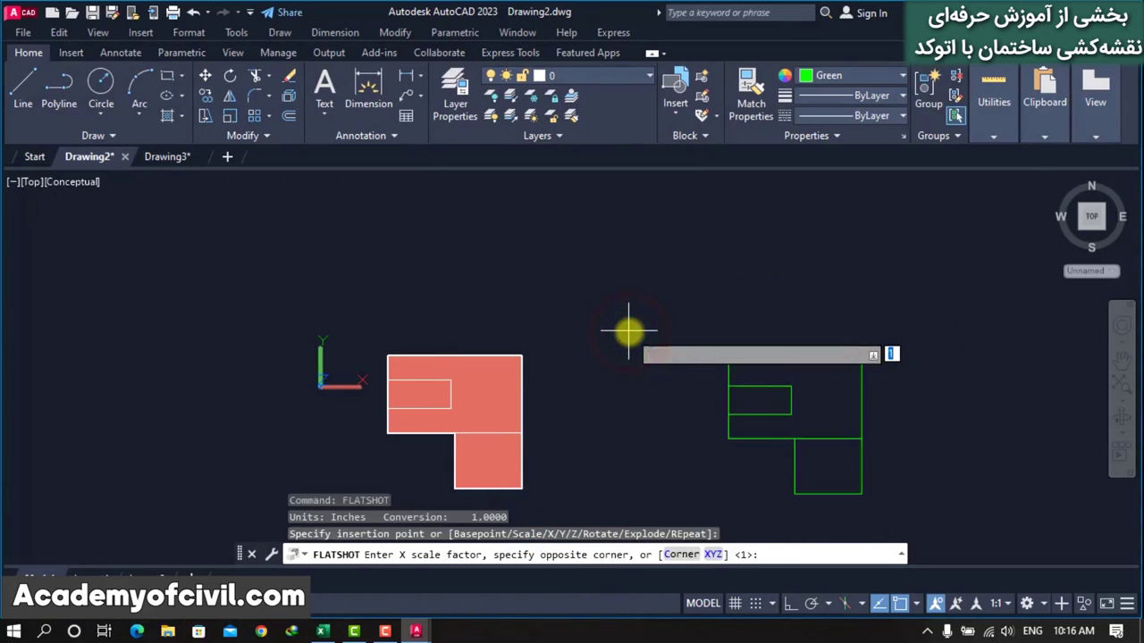
key("Return")
key("Return")
key("Return")
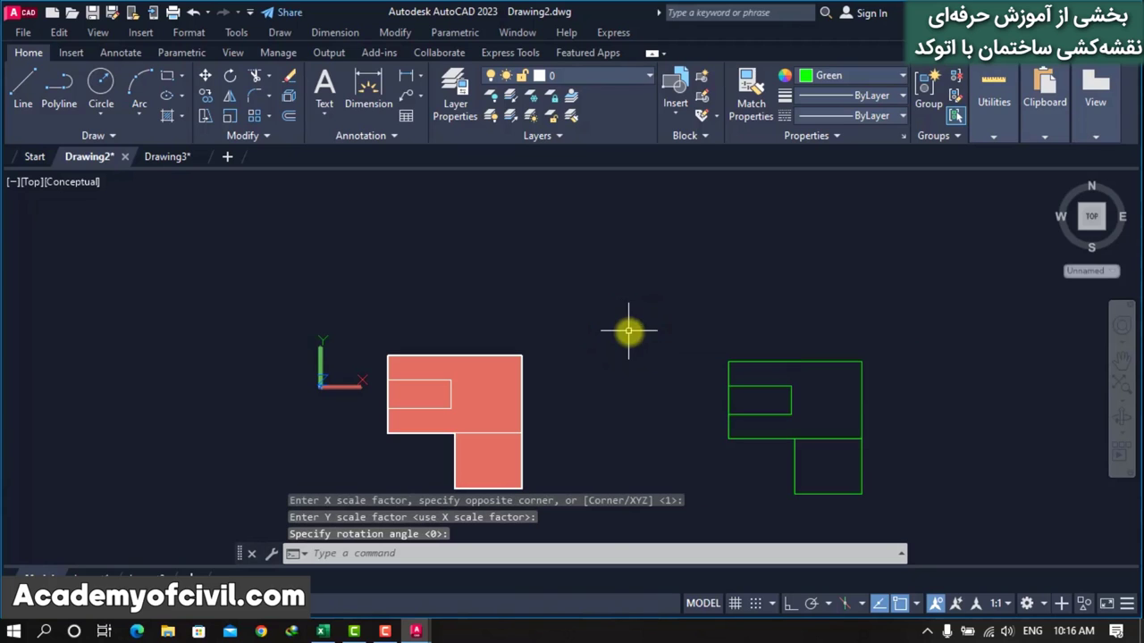
Step: Paste the flat top view into Drawing3 above the notched view
left_click(874, 342)
left_click(798, 388)
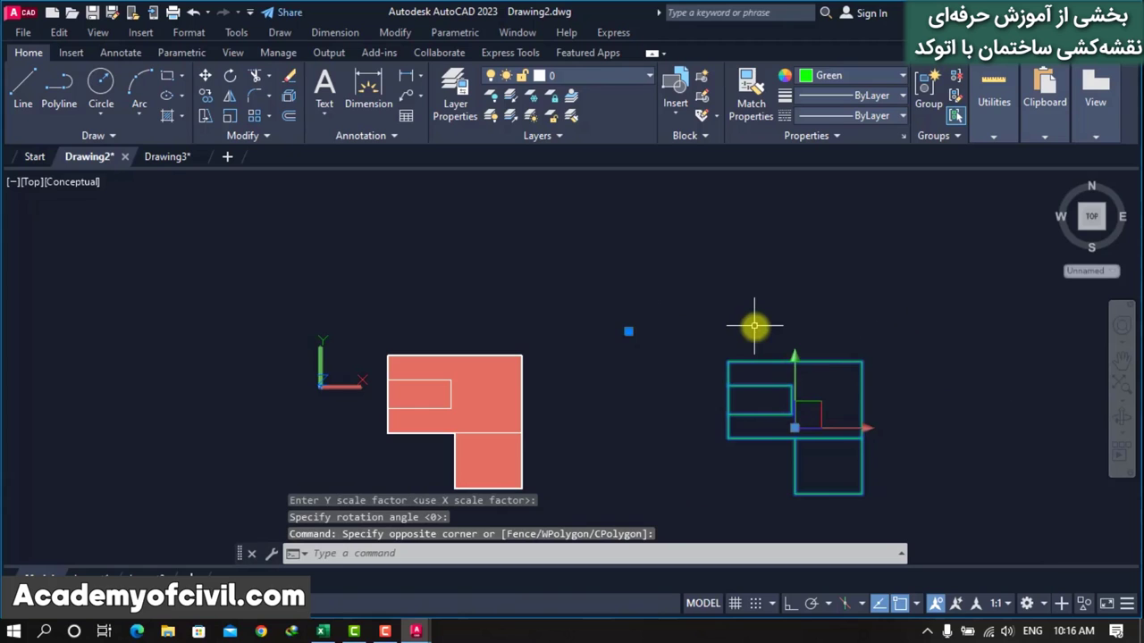
left_click(166, 157)
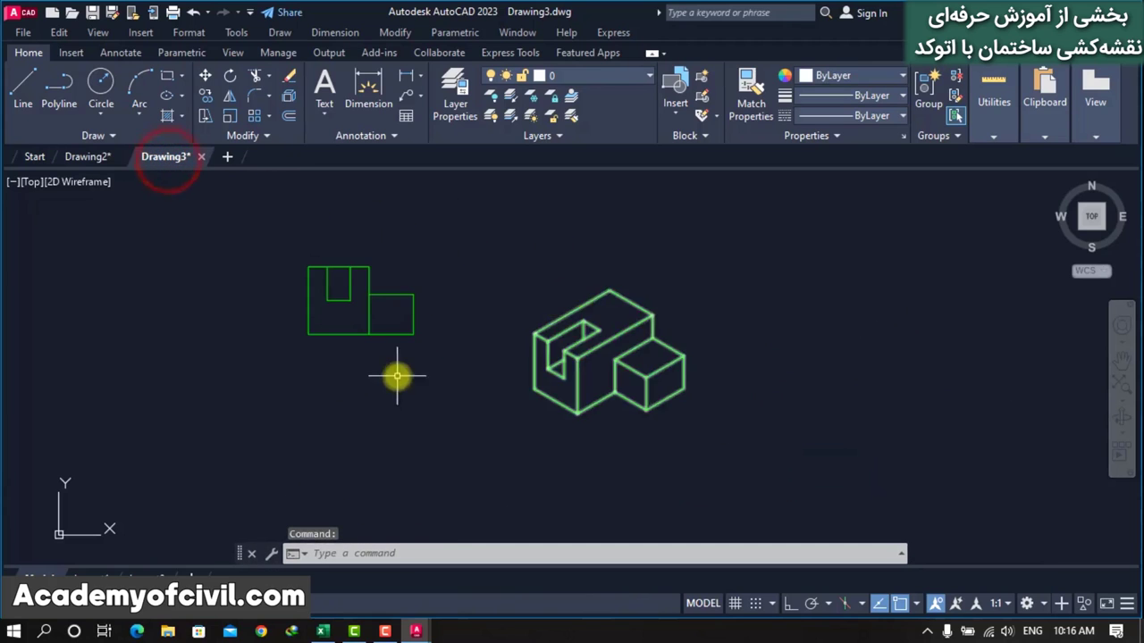
key("ctrl+v")
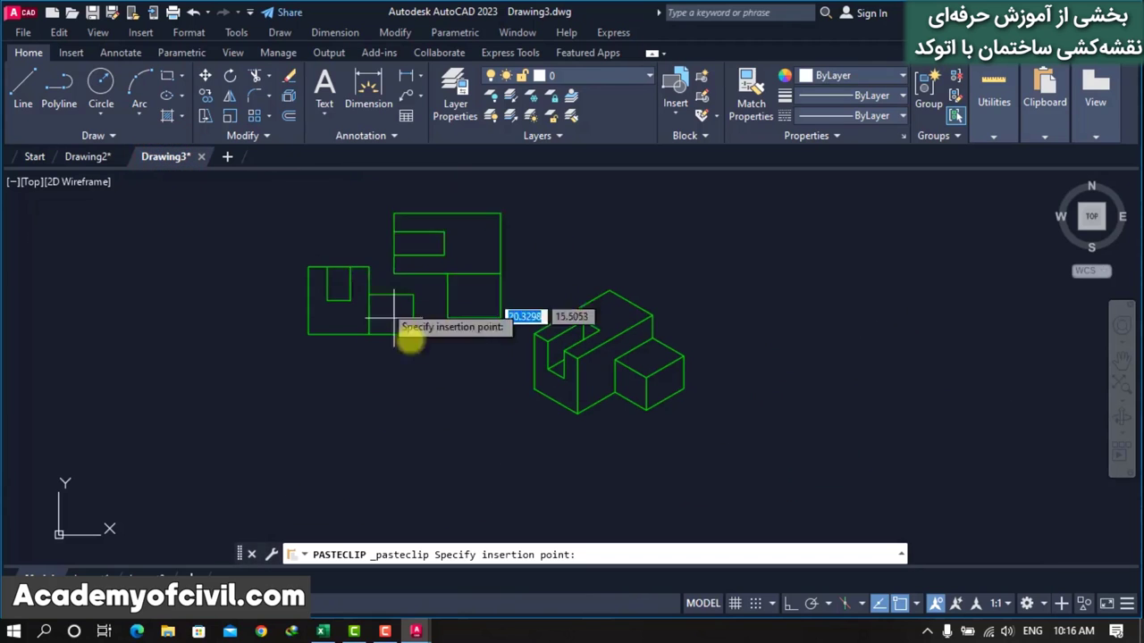
left_click(372, 312)
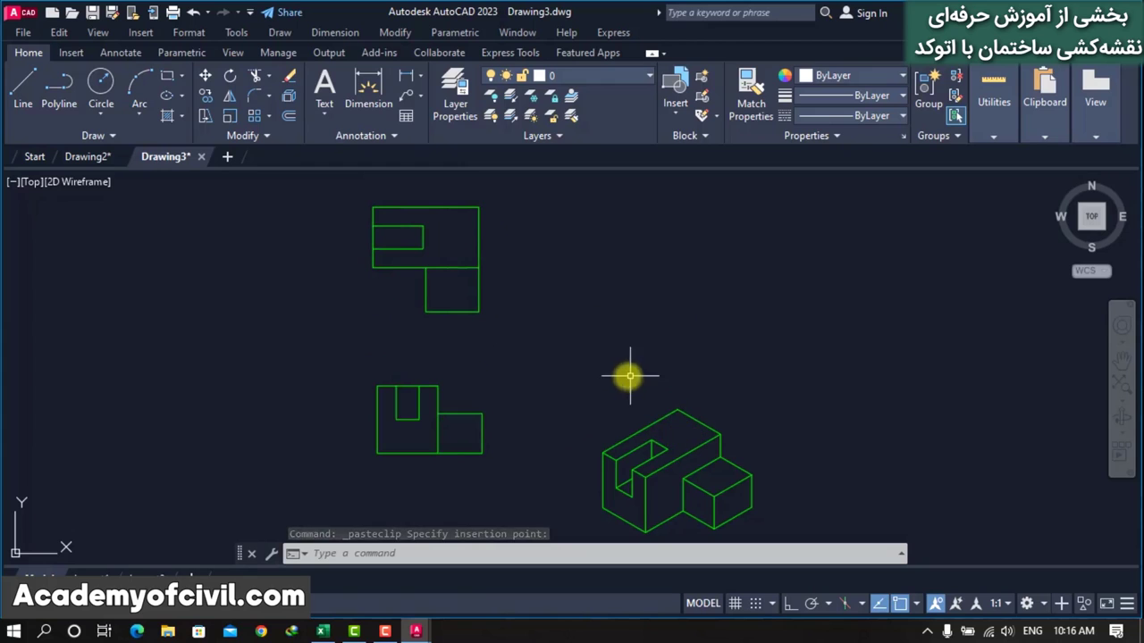
Step: Erase the leftover flat top view from Drawing2
left_click(86, 161)
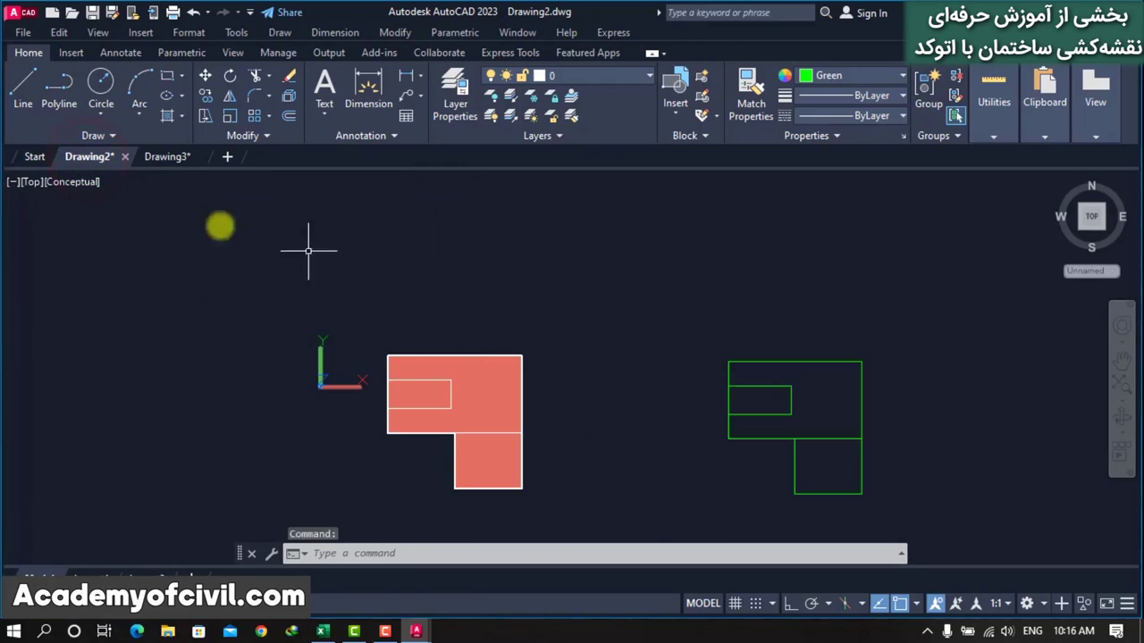
left_click(30, 183)
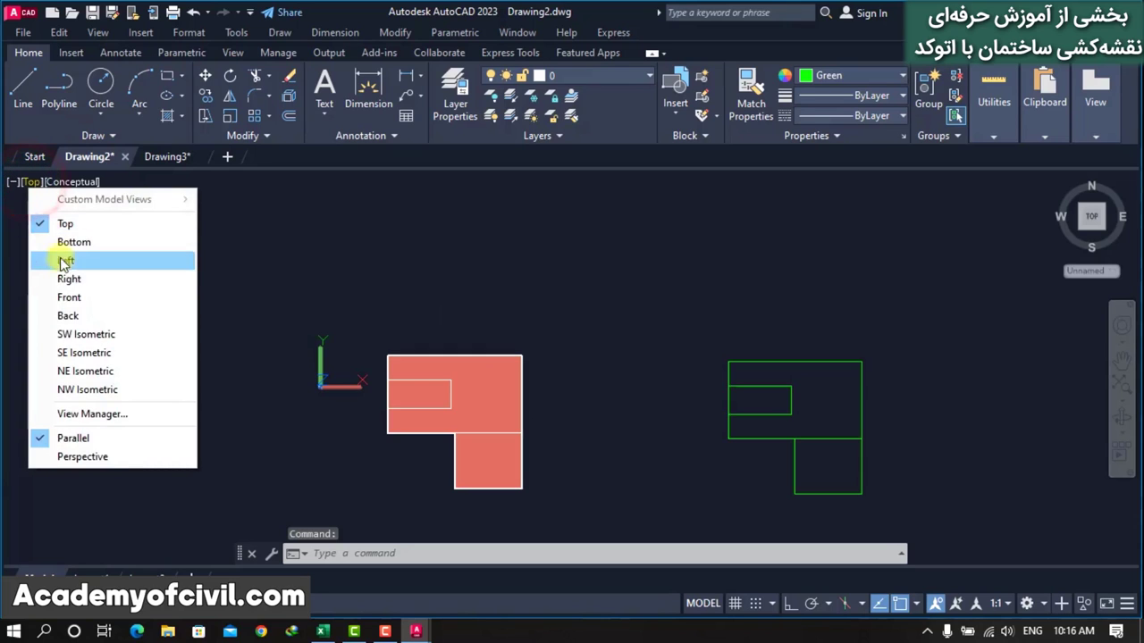
left_click(791, 348)
left_click(821, 331)
left_click(793, 341)
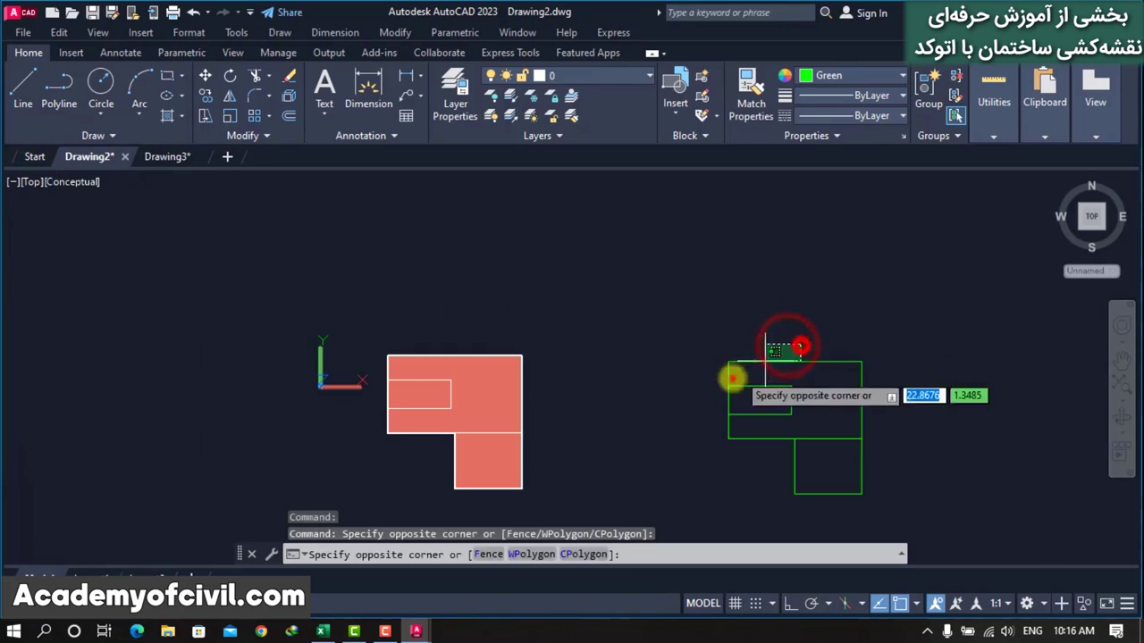
left_click(735, 375)
key("Delete")
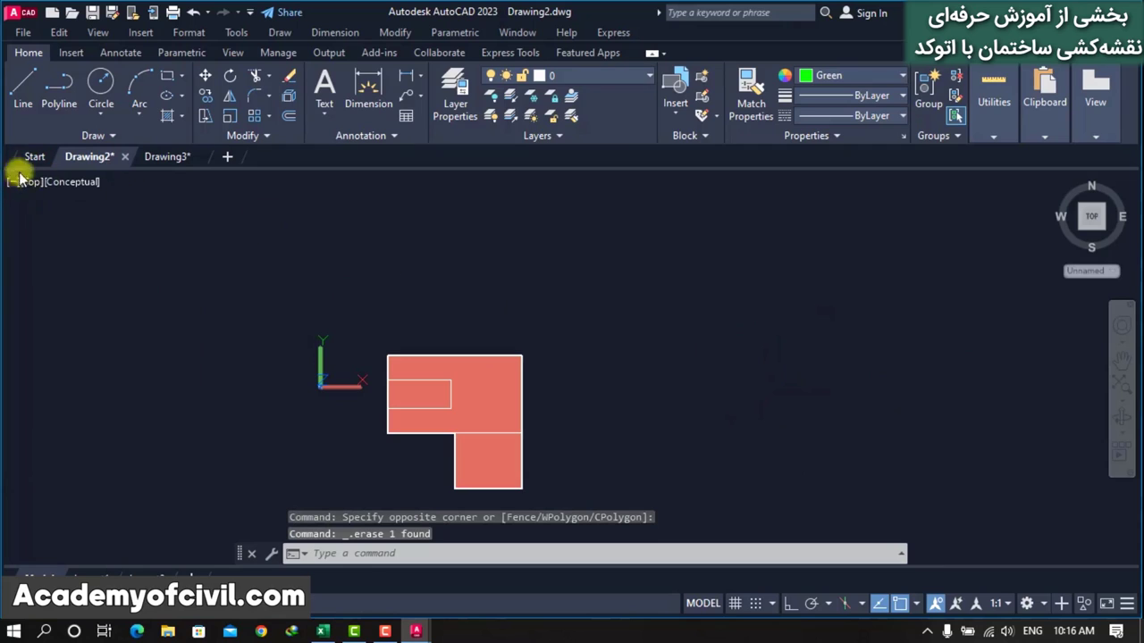
left_click(188, 161)
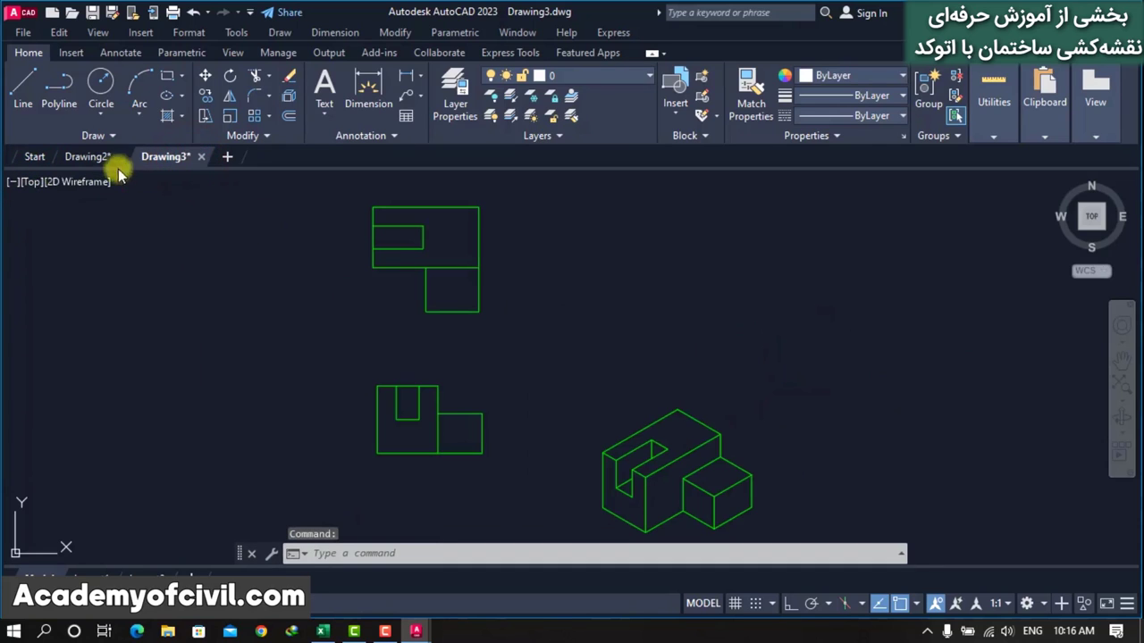
left_click(91, 162)
left_click(29, 182)
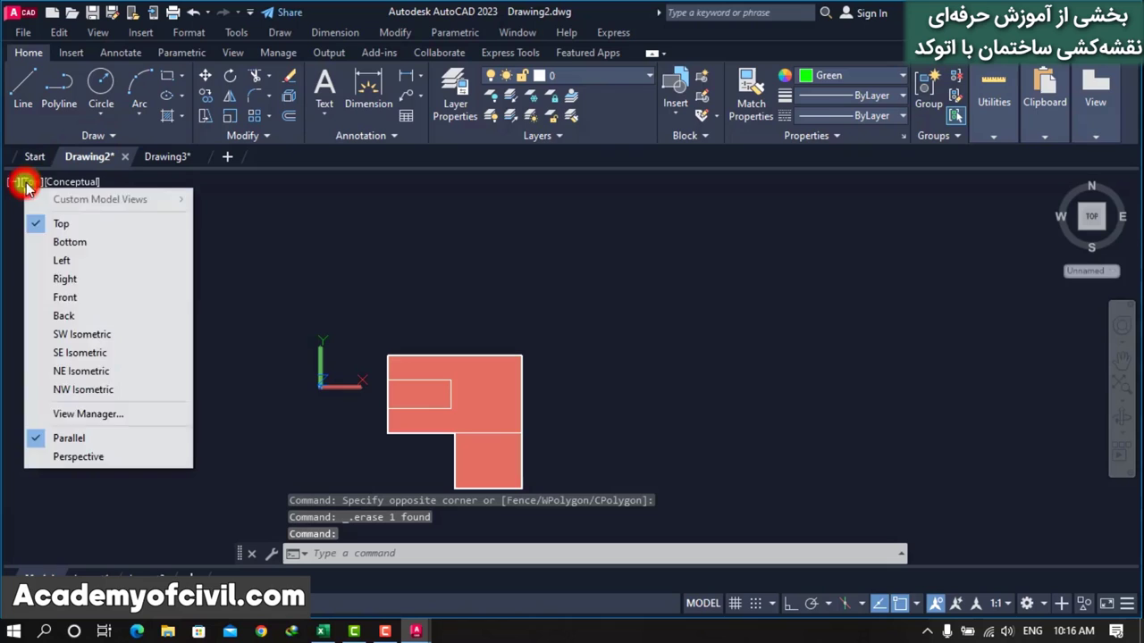
Step: From the Front view, create a Flatshot block placed right of the model at default scale and rotation
left_click(65, 302)
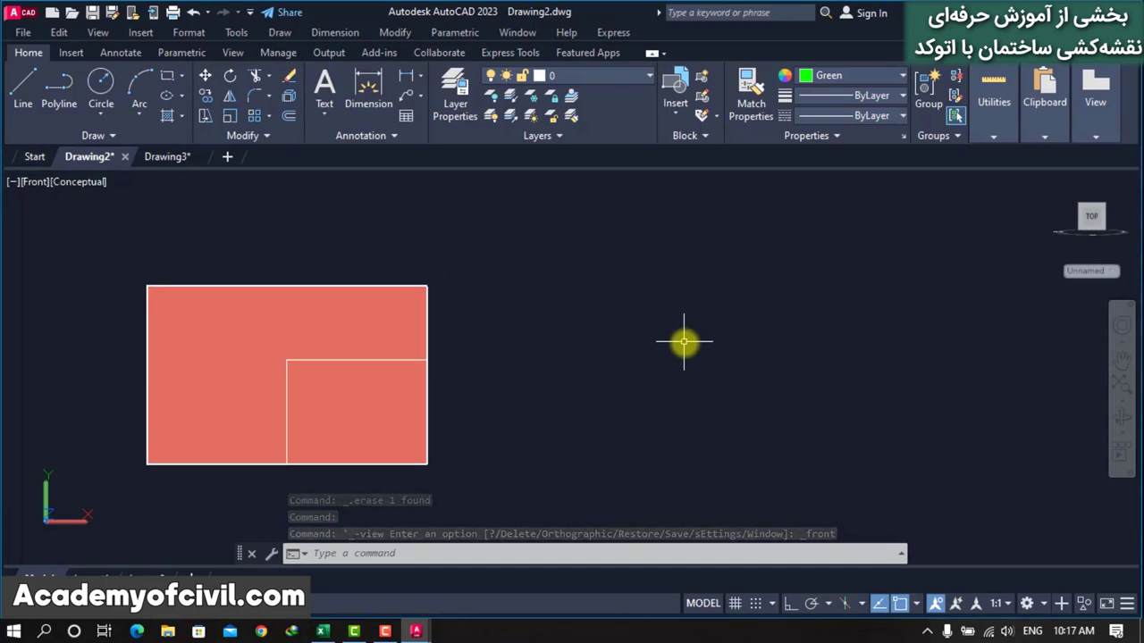
type("flat")
key("Return")
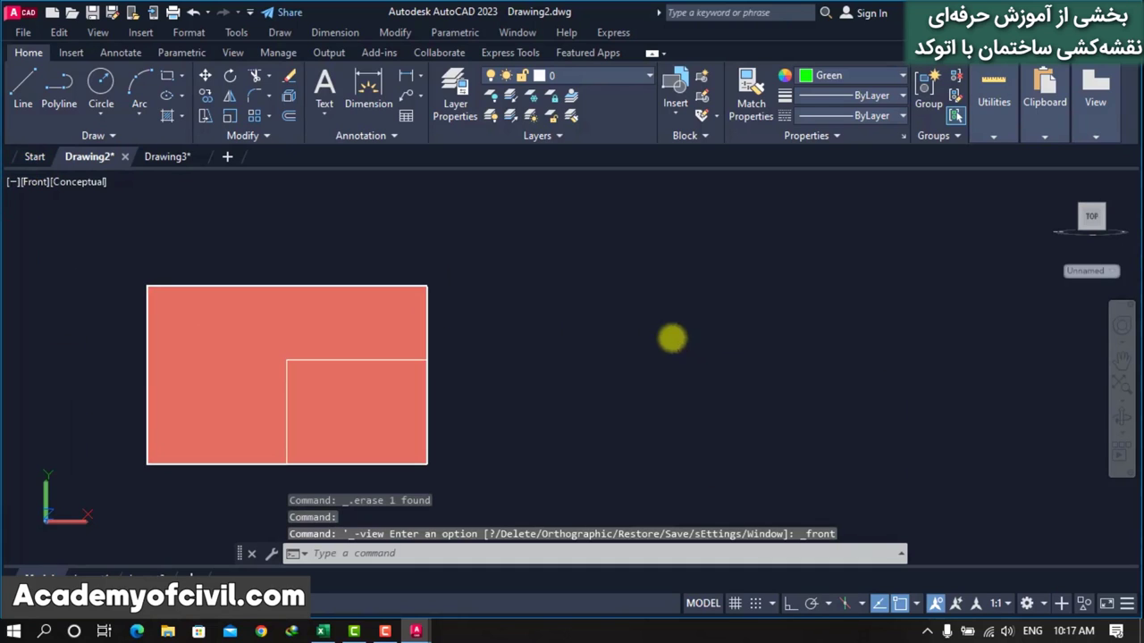
left_click(524, 517)
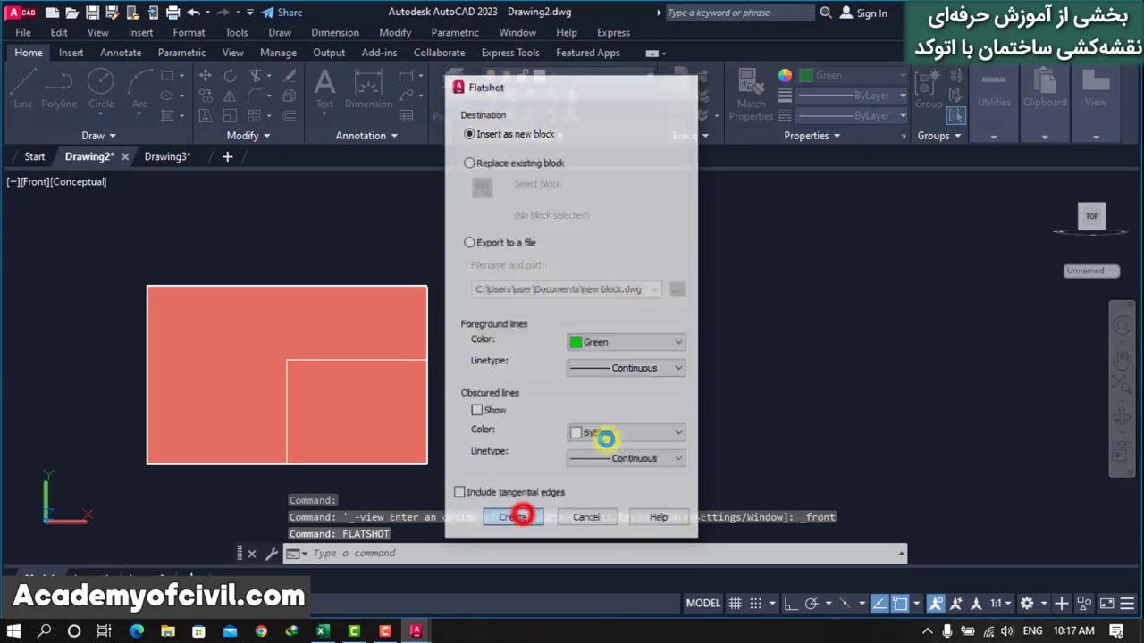
left_click(603, 378)
key("Return")
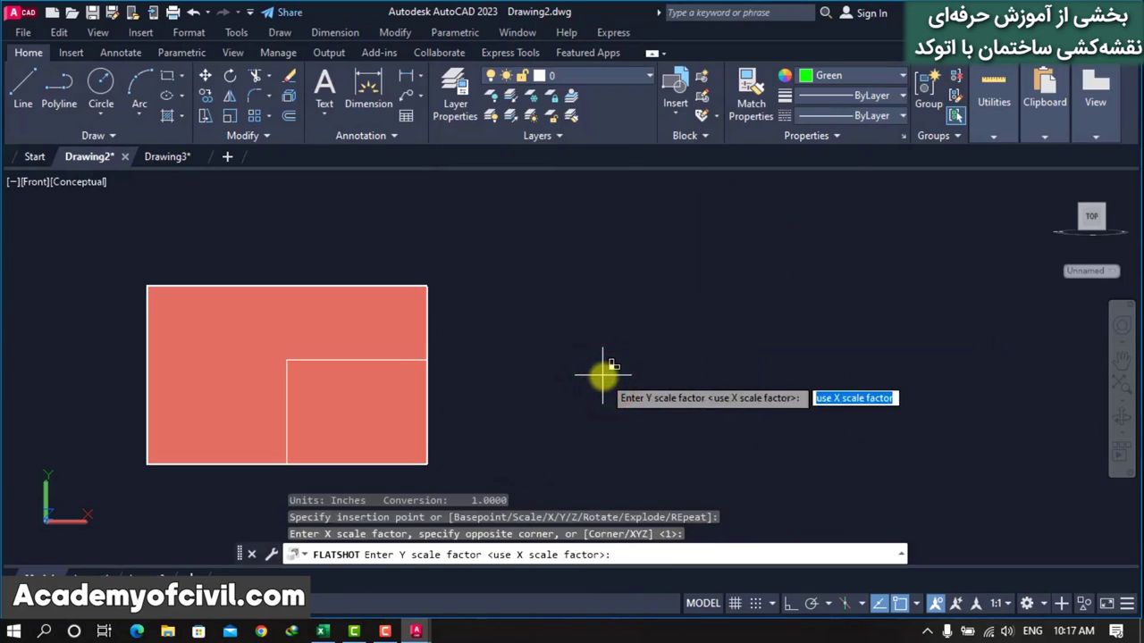
key("Return")
Step: Paste the flat front view into Drawing3 to the right of the top view
left_click(776, 264)
left_click(686, 325)
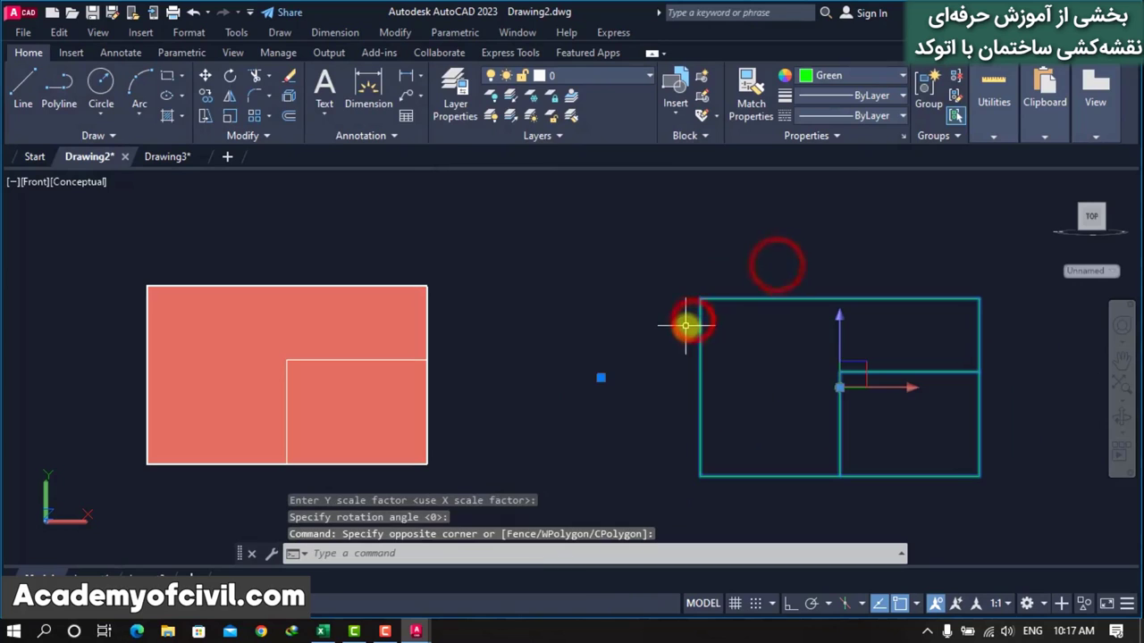
left_click(164, 156)
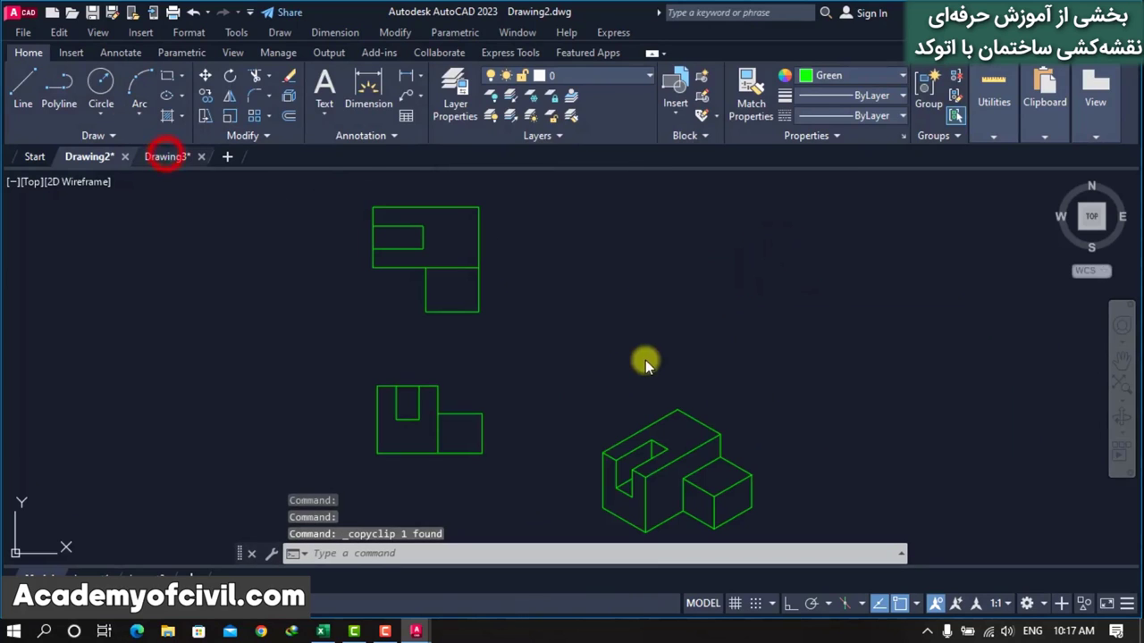
key("ctrl+v")
left_click(605, 330)
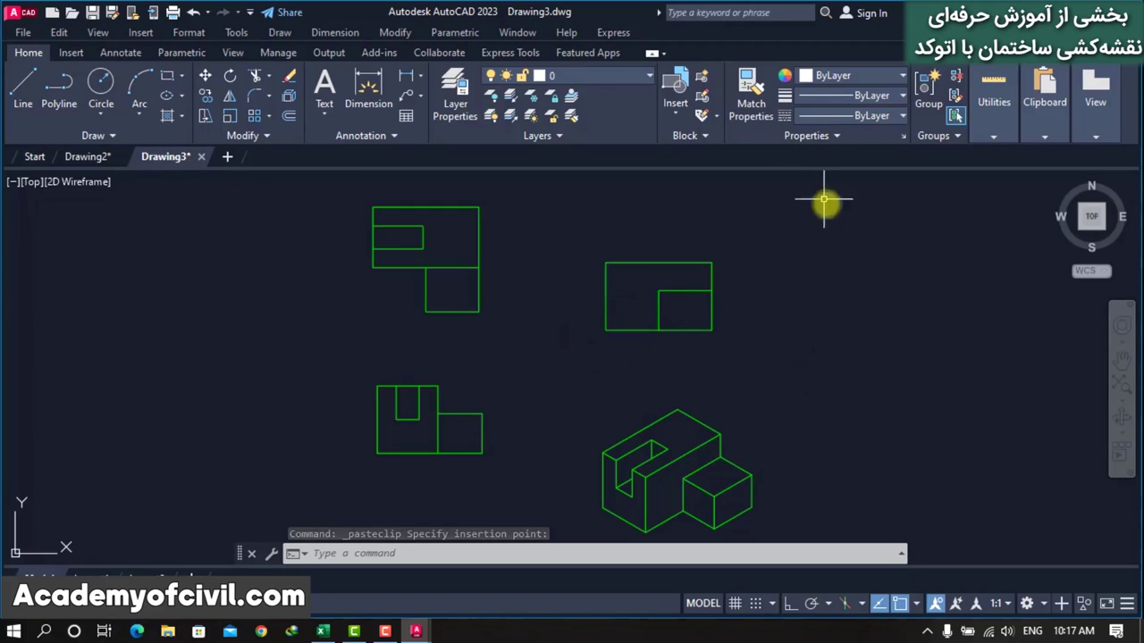
left_click(864, 78)
Step: Make yellow 241,235,31 the current colour and load the HIDDEN2 linetype
left_click(822, 149)
left_click(865, 115)
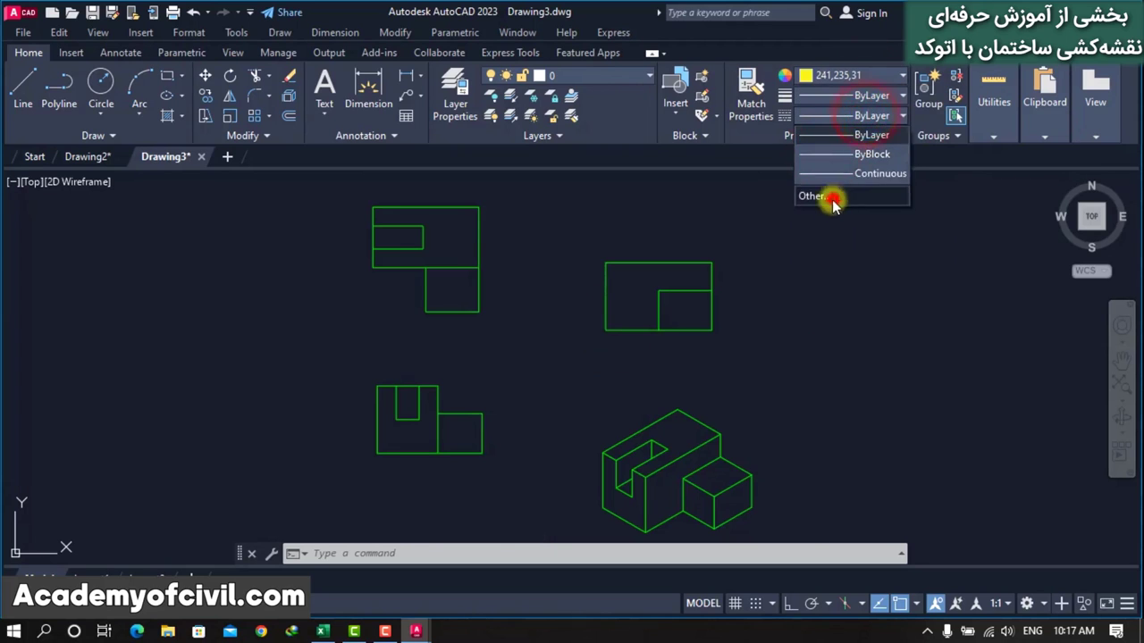
left_click(813, 196)
left_click(700, 175)
left_click(444, 316)
key("h")
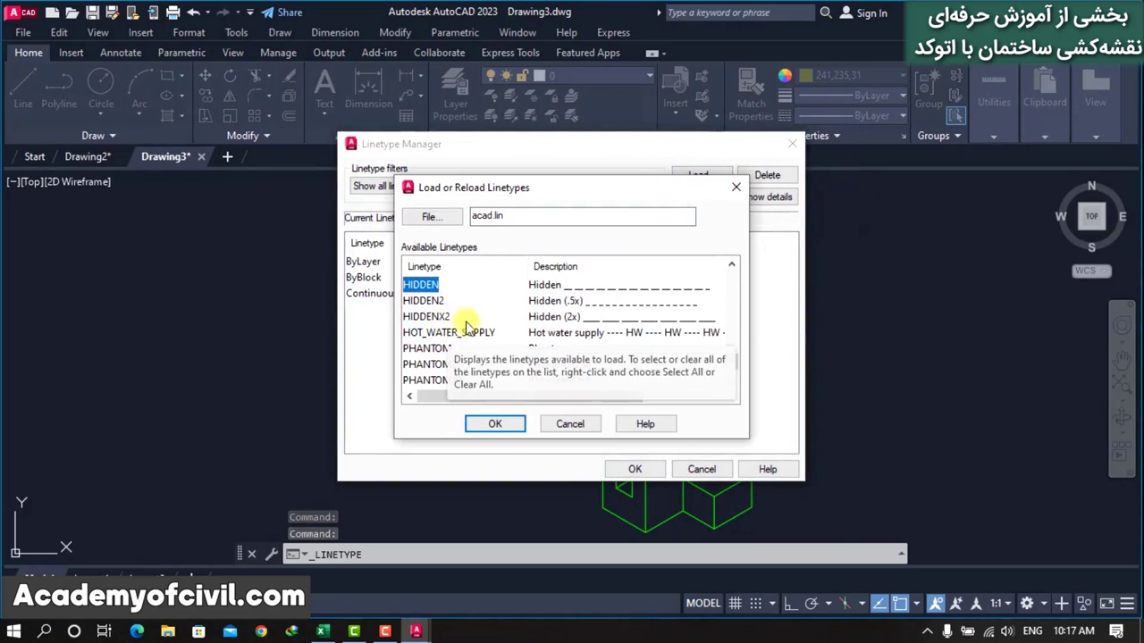
left_click(434, 301)
left_click(498, 424)
left_click(636, 468)
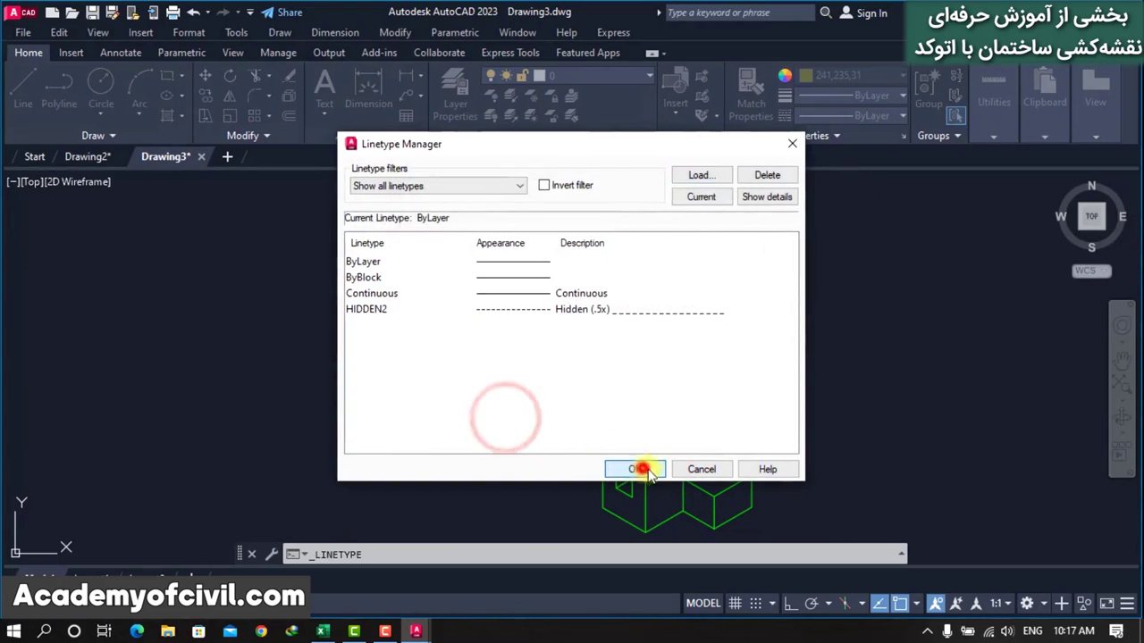
Step: Set HIDDEN2 as the current linetype
left_click(880, 116)
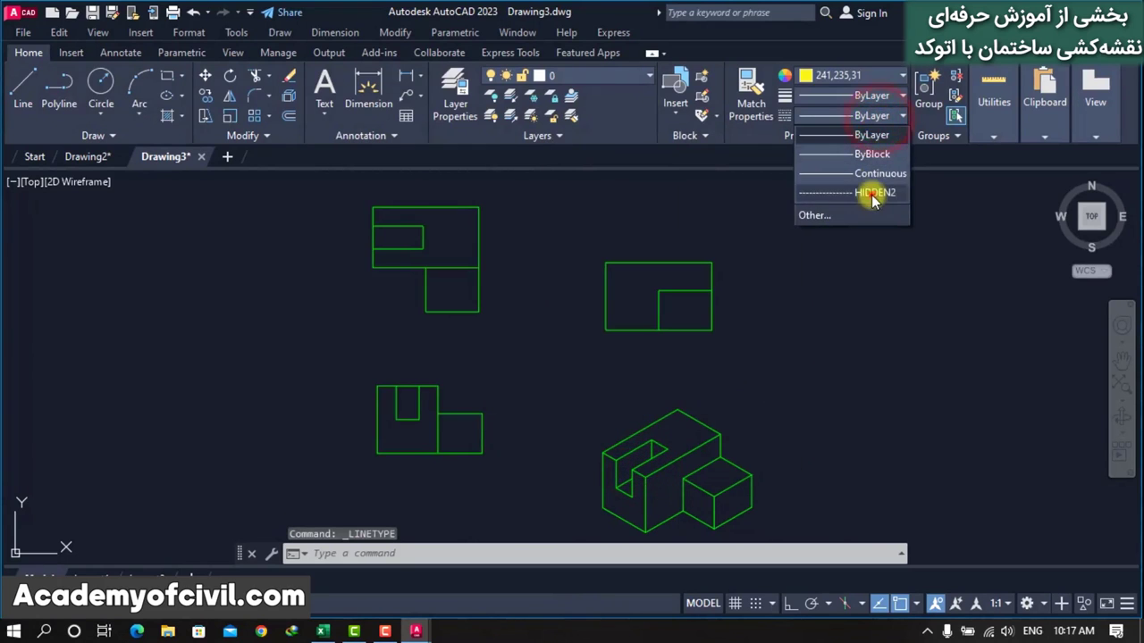
left_click(871, 193)
scroll(883, 242, "down", 2)
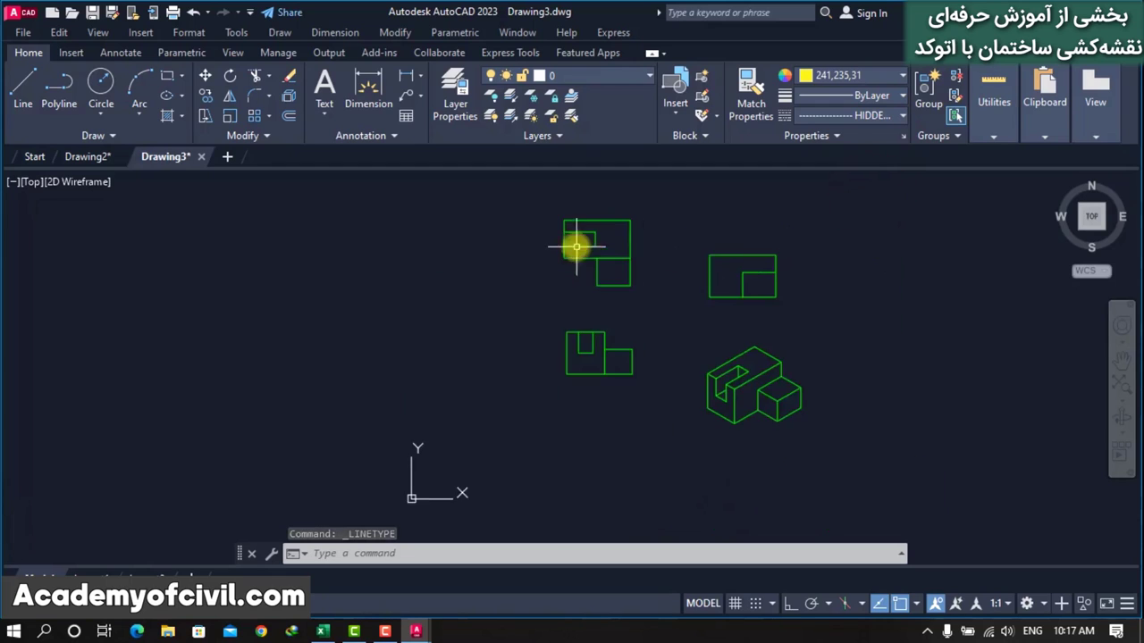
scroll(577, 247, "up", 5)
scroll(453, 234, "down", 5)
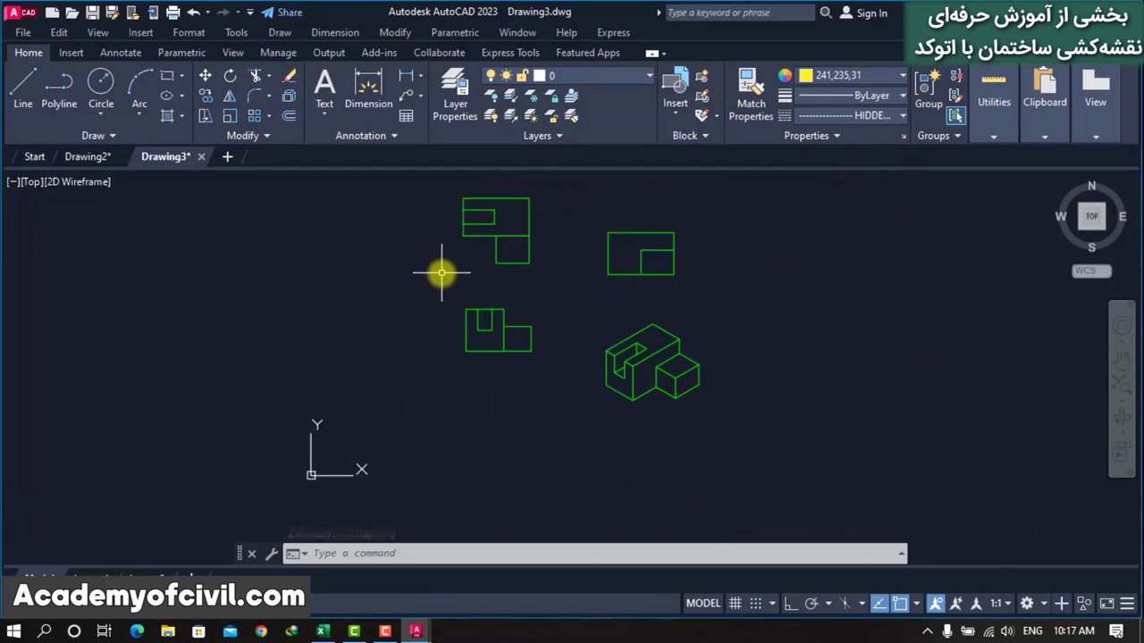
scroll(515, 205, "up", 5)
scroll(337, 260, "down", 2)
scroll(334, 242, "down", 2)
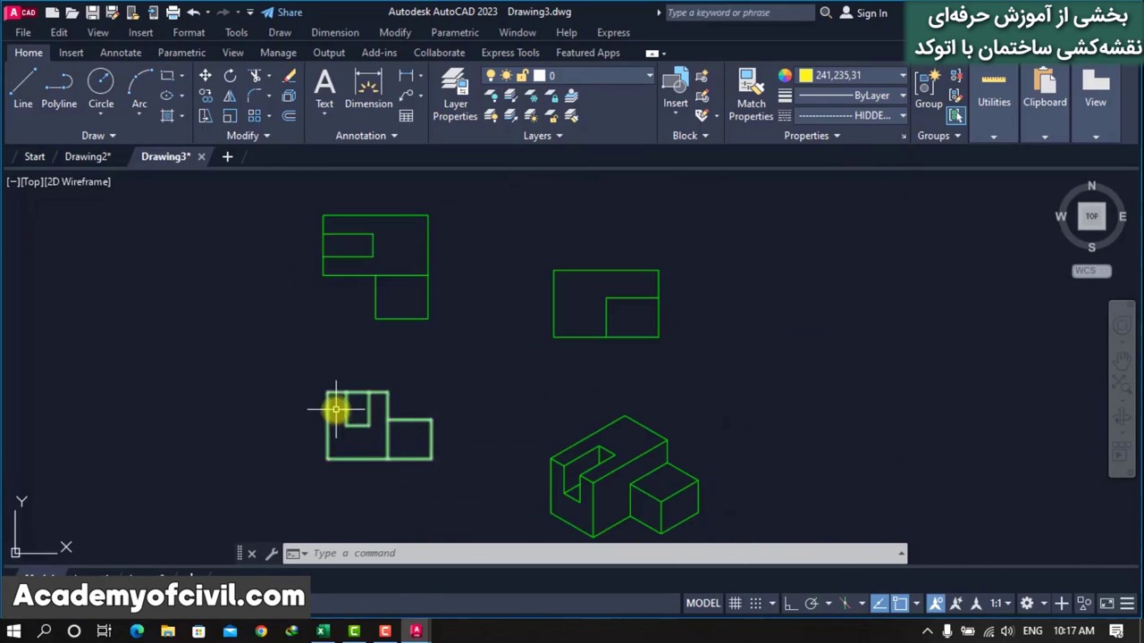
scroll(336, 410, "up", 2)
scroll(357, 429, "up", 2)
Step: Move the notched view further left, clear of the other views
scroll(528, 426, "down", 5)
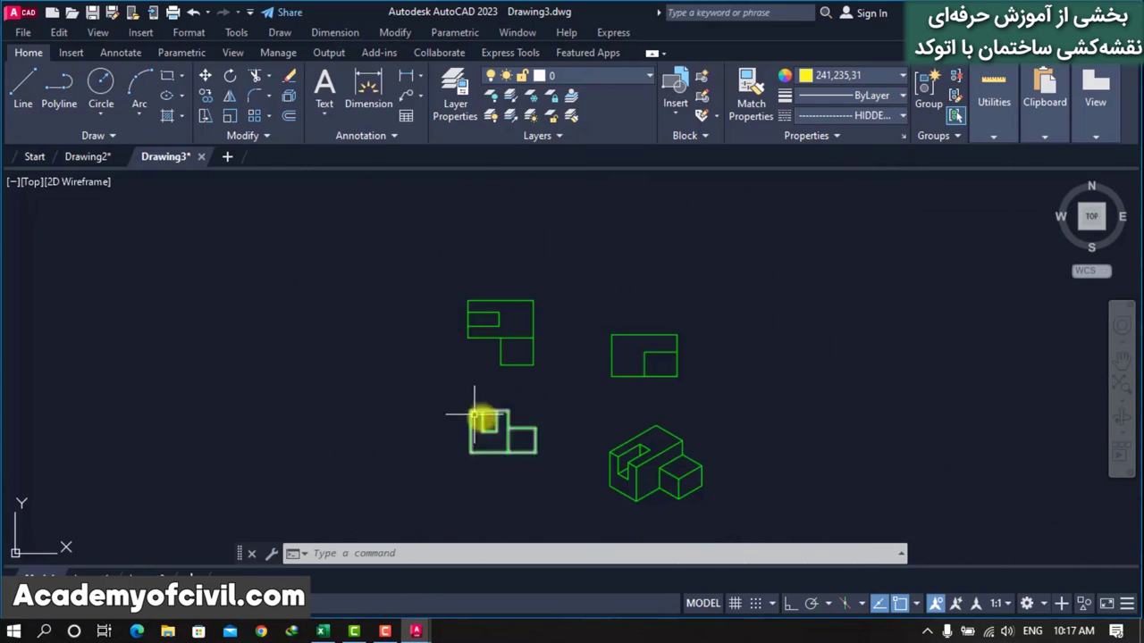
scroll(510, 434, "up", 3)
scroll(558, 388, "down", 2)
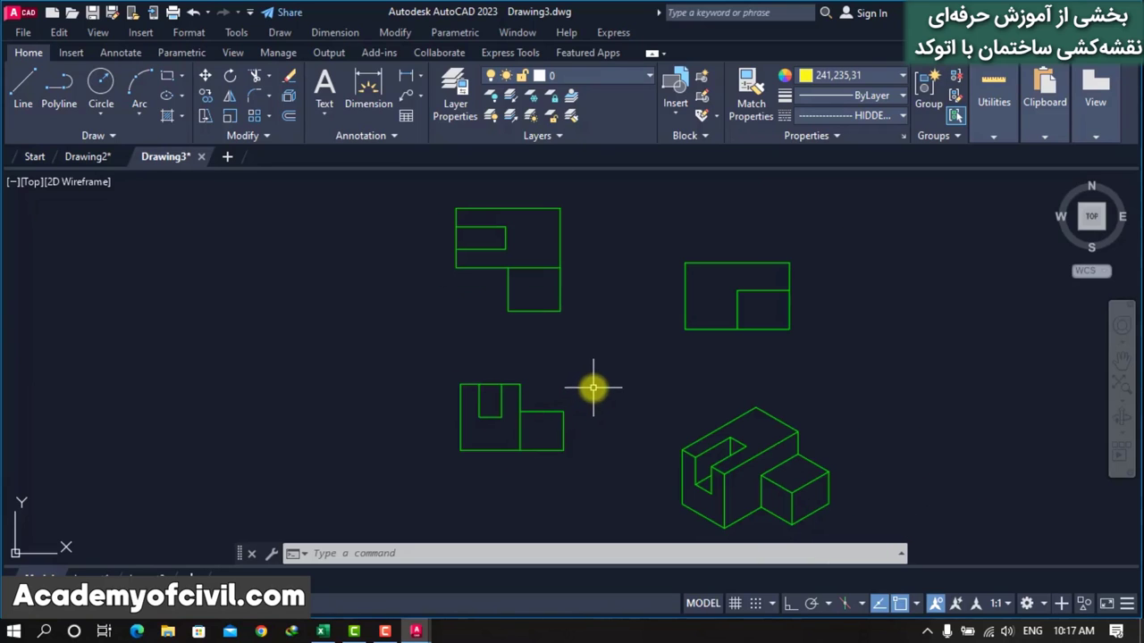
type("m")
key("Return")
left_click(574, 386)
left_click(447, 403)
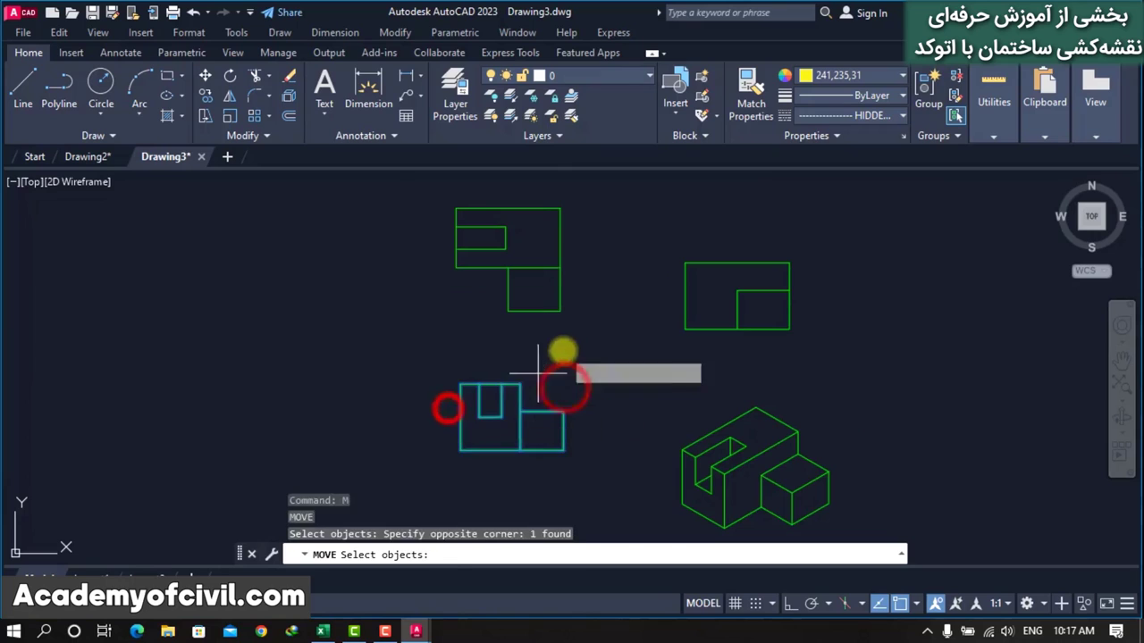
key("Return")
left_click(564, 350)
left_click(296, 343)
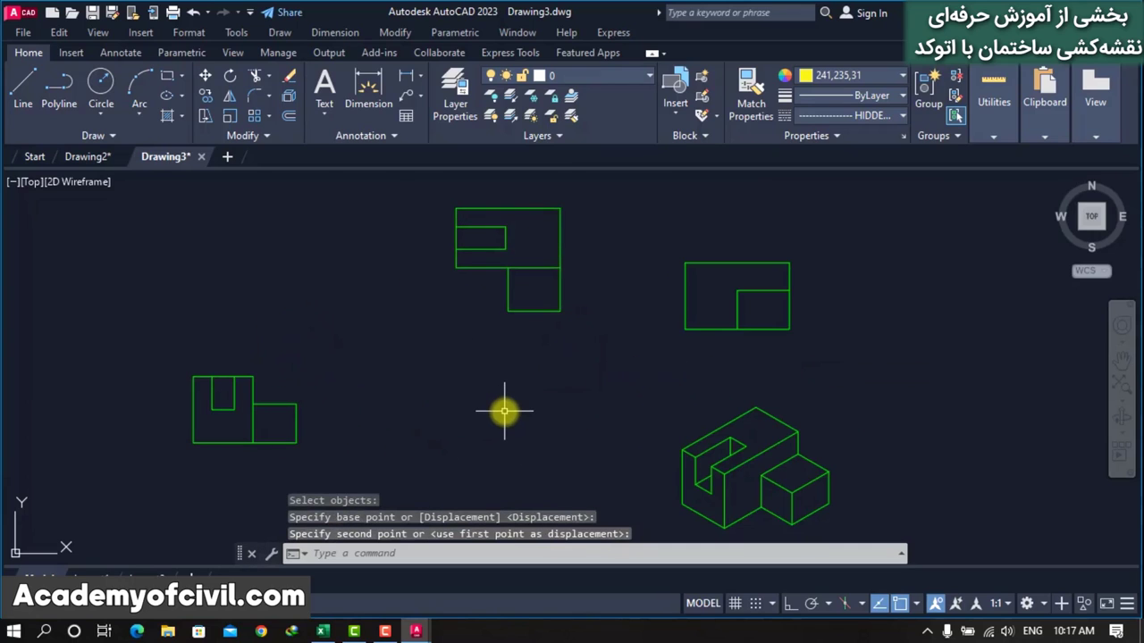
Step: Turn Ortho mode on with F8
key("F8")
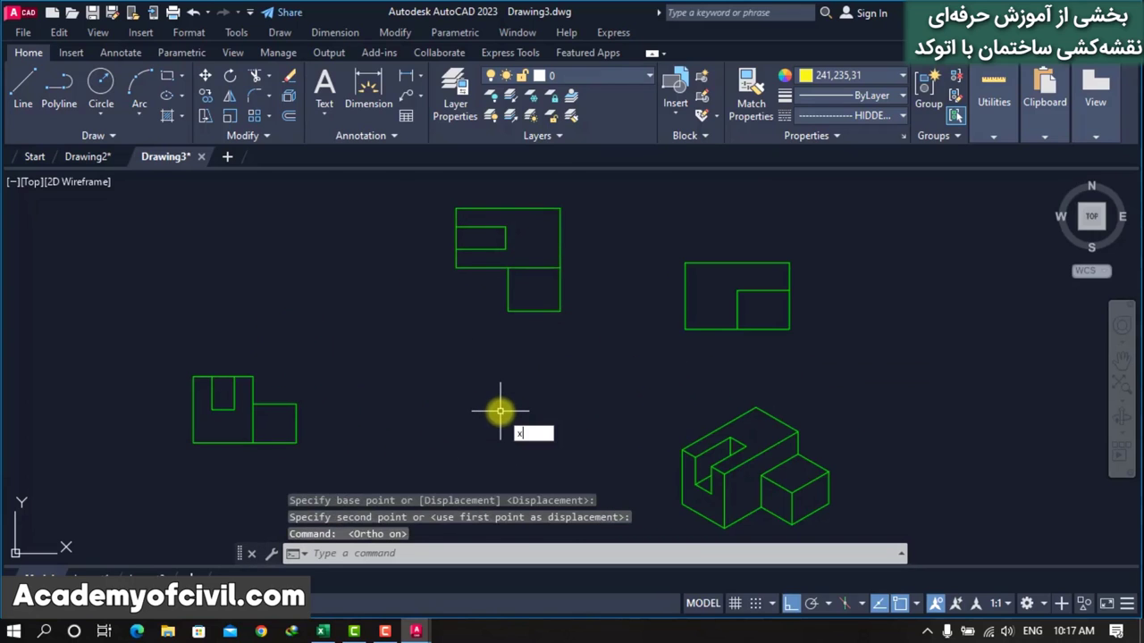
type("l")
key("Return")
Step: Draw two vertical HIDDEN2 construction lines through the top view's left and right corners
left_click(454, 278)
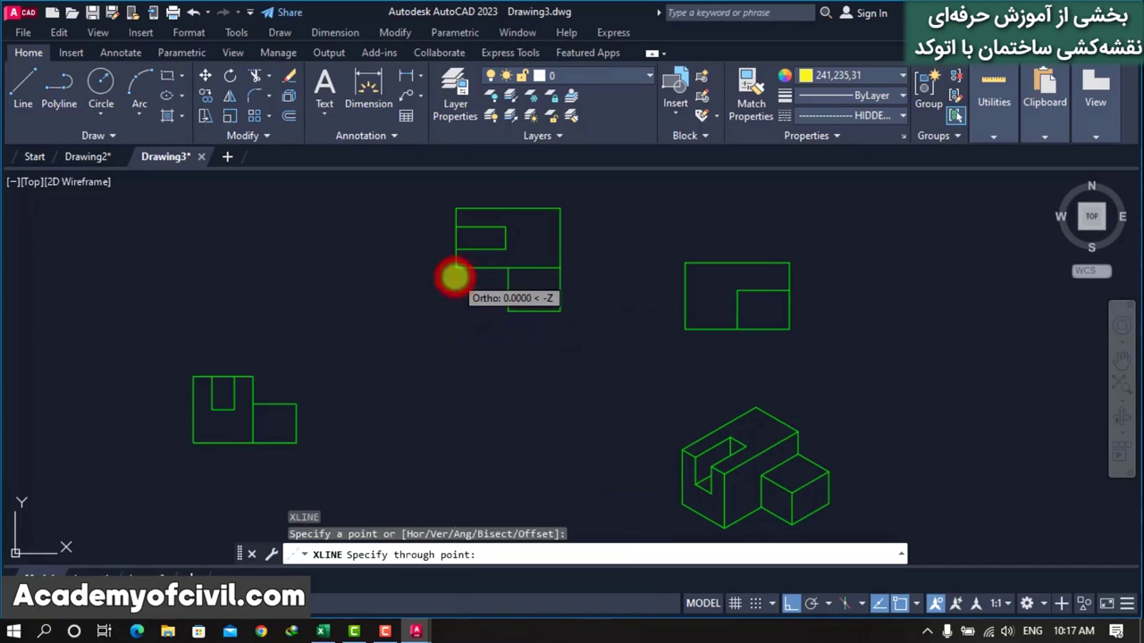
key("Escape")
scroll(455, 275, "up", 3)
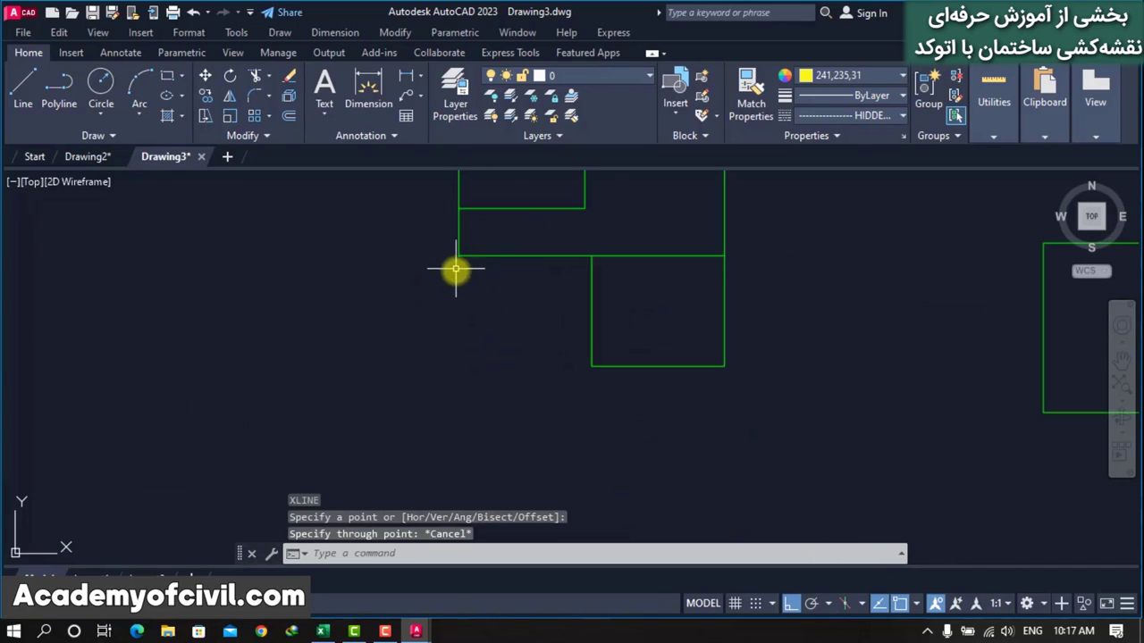
key("Return")
left_click(459, 256)
left_click(453, 372)
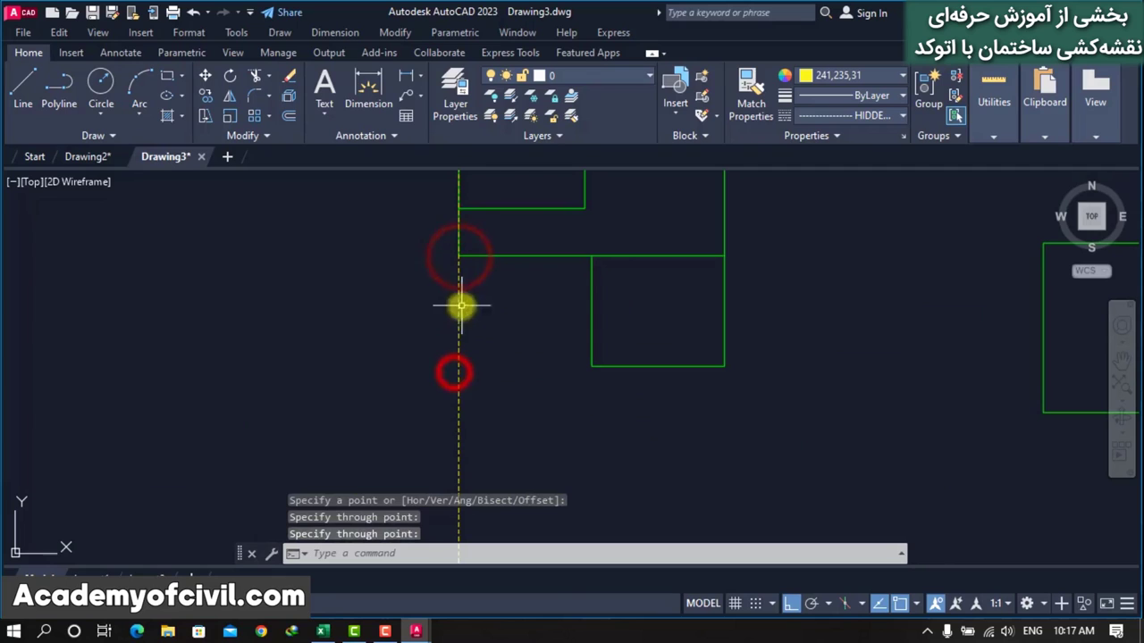
key("Return")
left_click(724, 367)
left_click(725, 425)
key("Return")
scroll(416, 218, "down", 2)
scroll(536, 250, "down", 3)
scroll(548, 290, "up", 4)
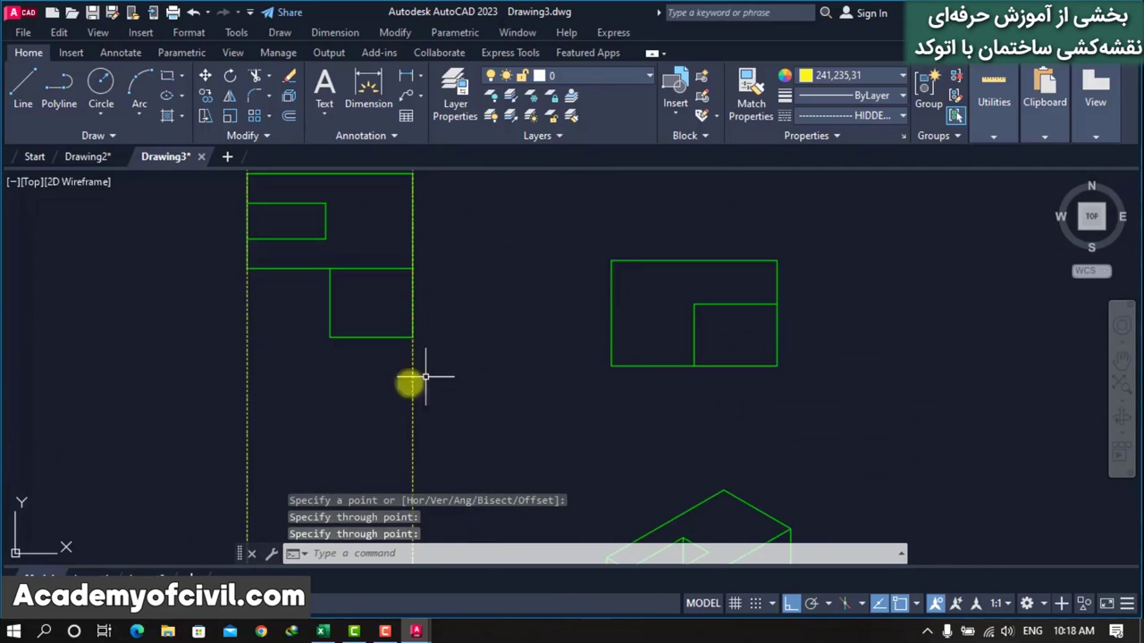
scroll(626, 209, "down", 2)
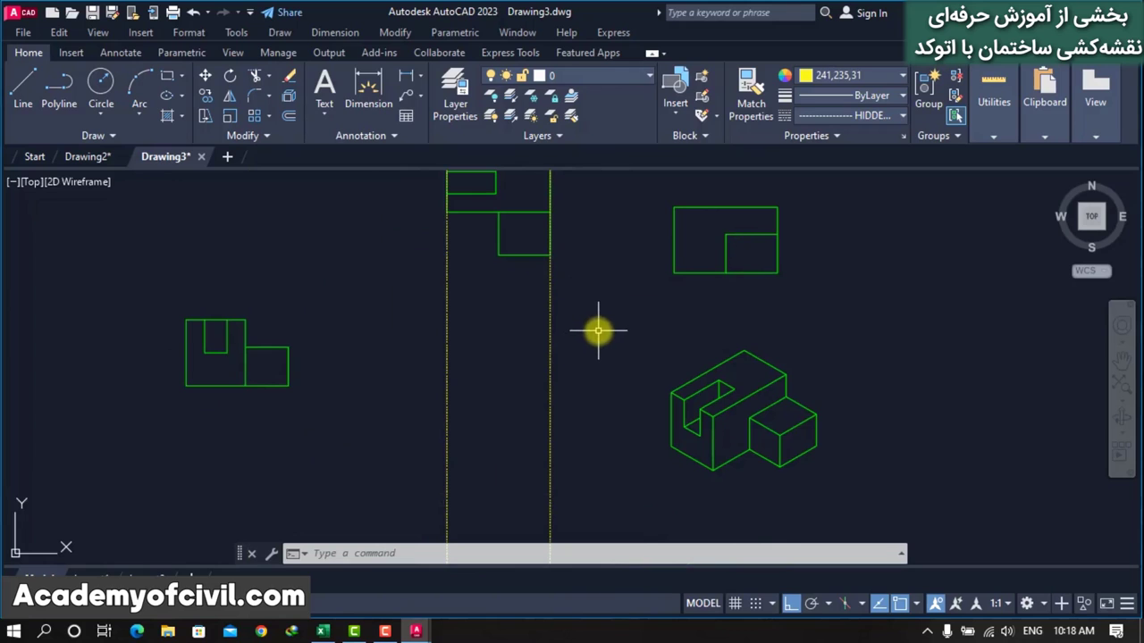
Step: Move the upper-right front view between the vertical construction lines below the top view
type("m")
key("Return")
left_click(695, 262)
left_click(639, 300)
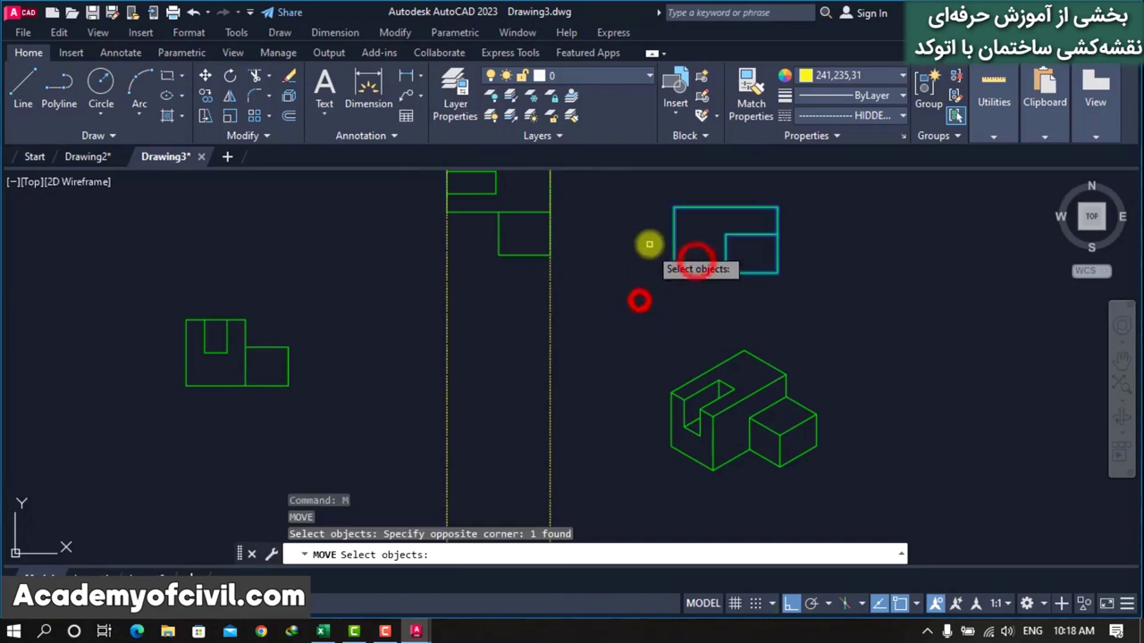
key("Return")
left_click(674, 207)
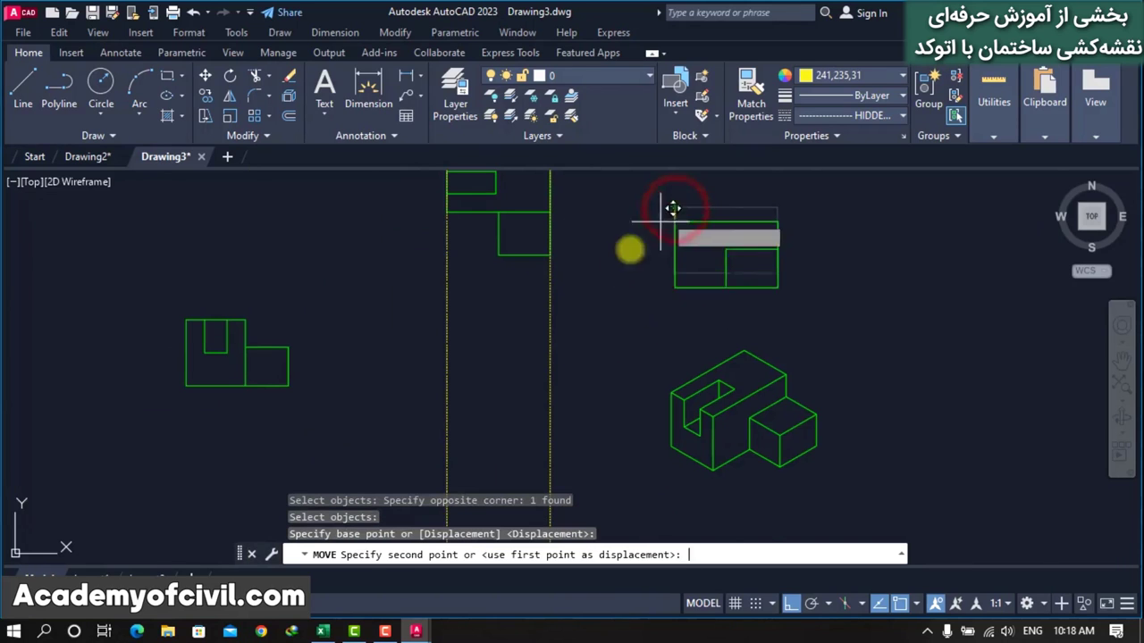
key("F7")
key("F7")
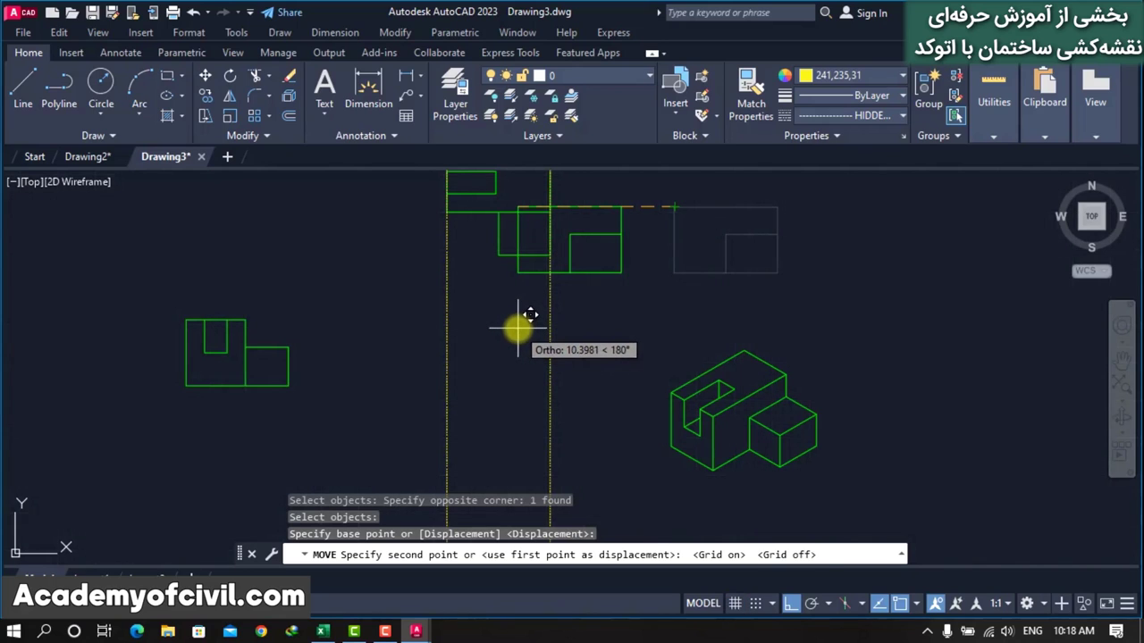
key("F8")
left_click(446, 319)
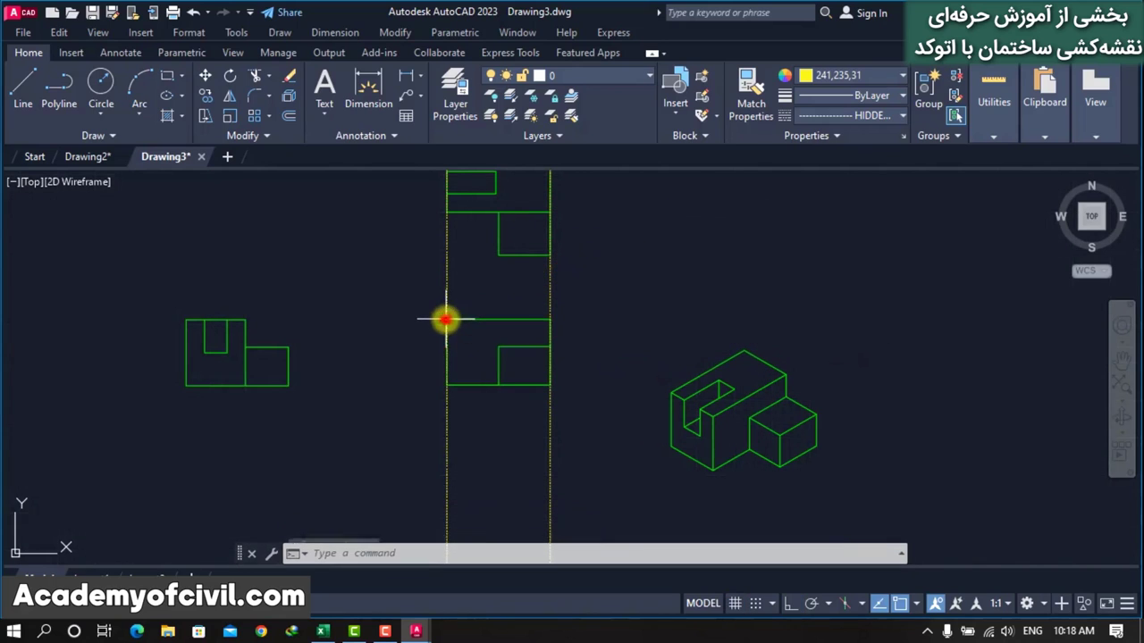
Step: Zoom and pan to check the front view's alignment below the top view
scroll(499, 358, "up", 2)
scroll(595, 245, "up", 2)
scroll(528, 334, "down", 1)
scroll(595, 324, "down", 3)
scroll(631, 270, "down", 1)
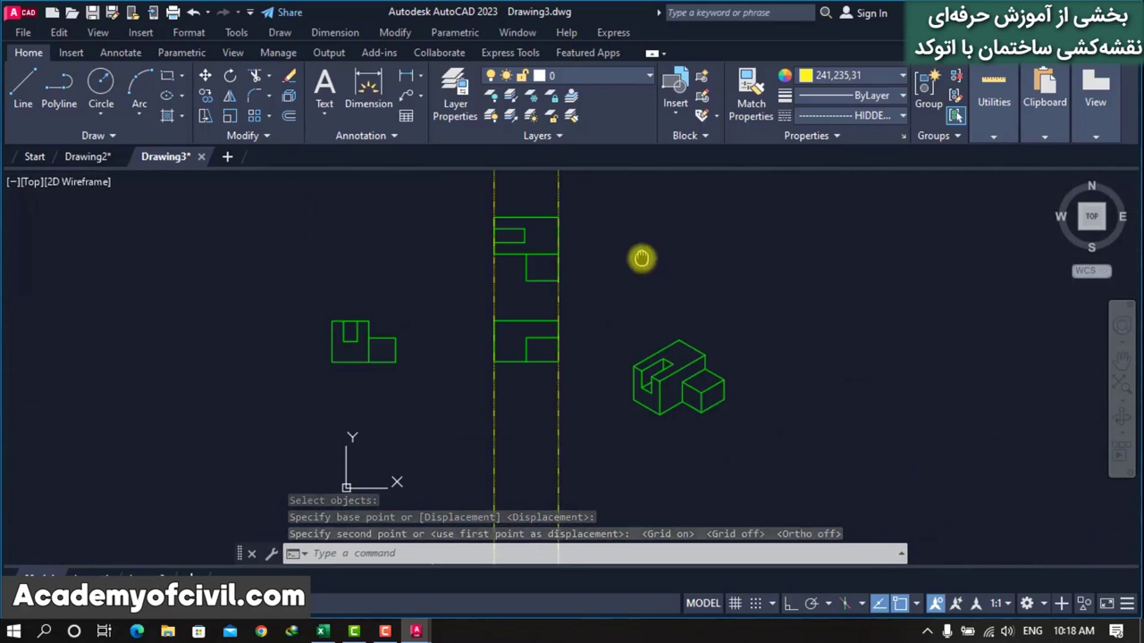
middle_click_drag(638, 255, 626, 276)
scroll(620, 264, "up", 2)
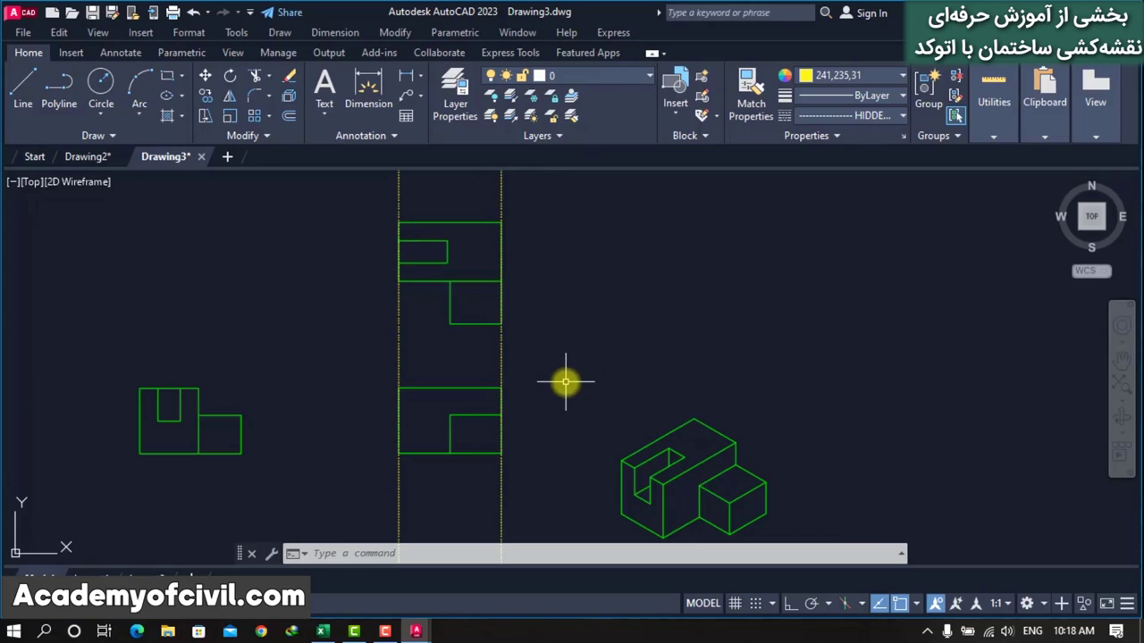
middle_click_drag(571, 331, 580, 293)
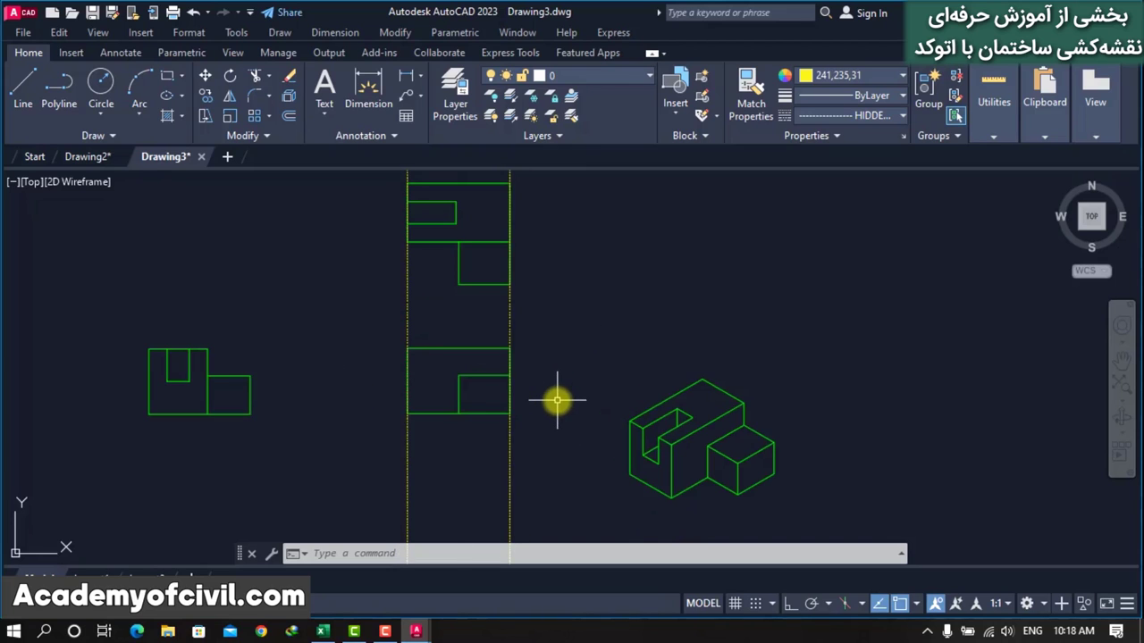
Step: Move the notched top view straight down below the plain rectangular front view, between the construction lines
type("m")
key("Return")
left_click(487, 284)
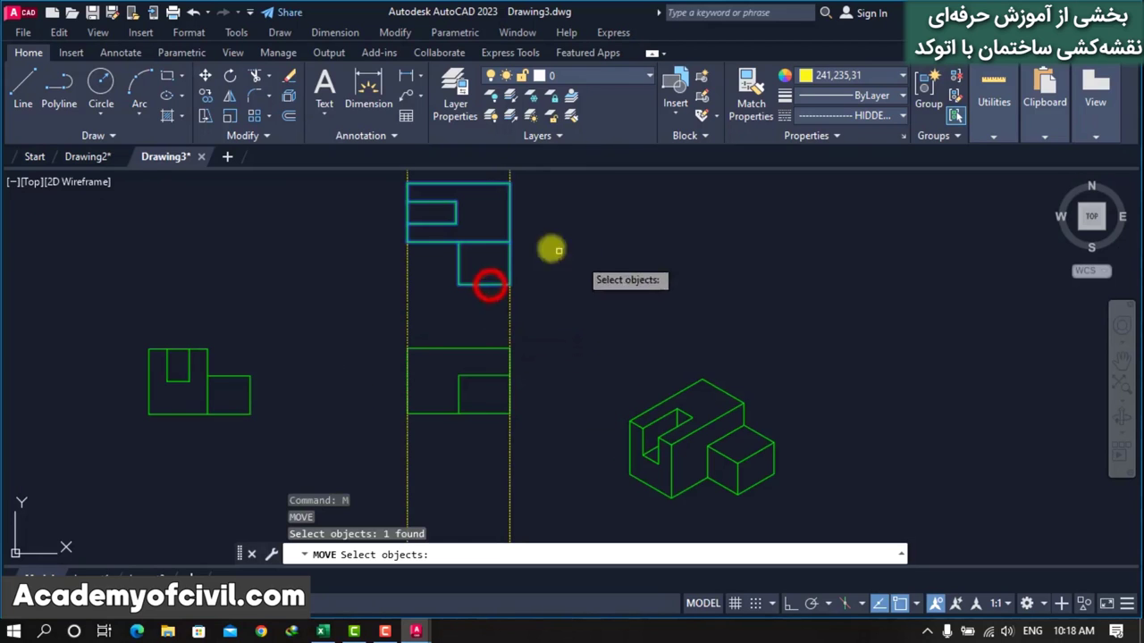
scroll(536, 247, "down", 2)
key("Return")
left_click(782, 241)
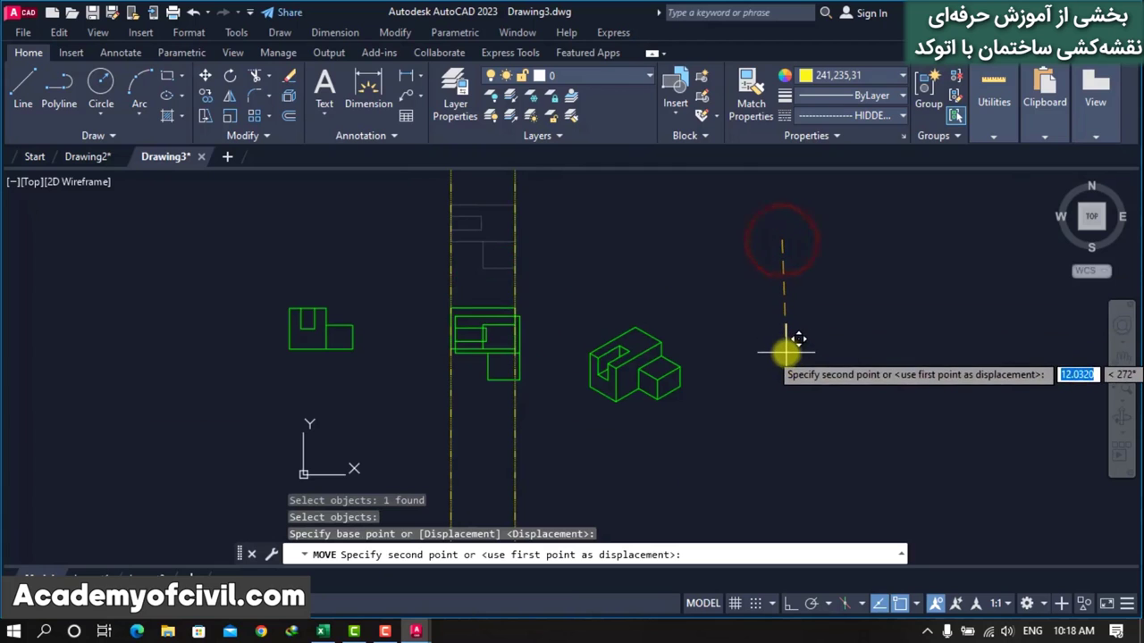
left_click(771, 422)
key("Return")
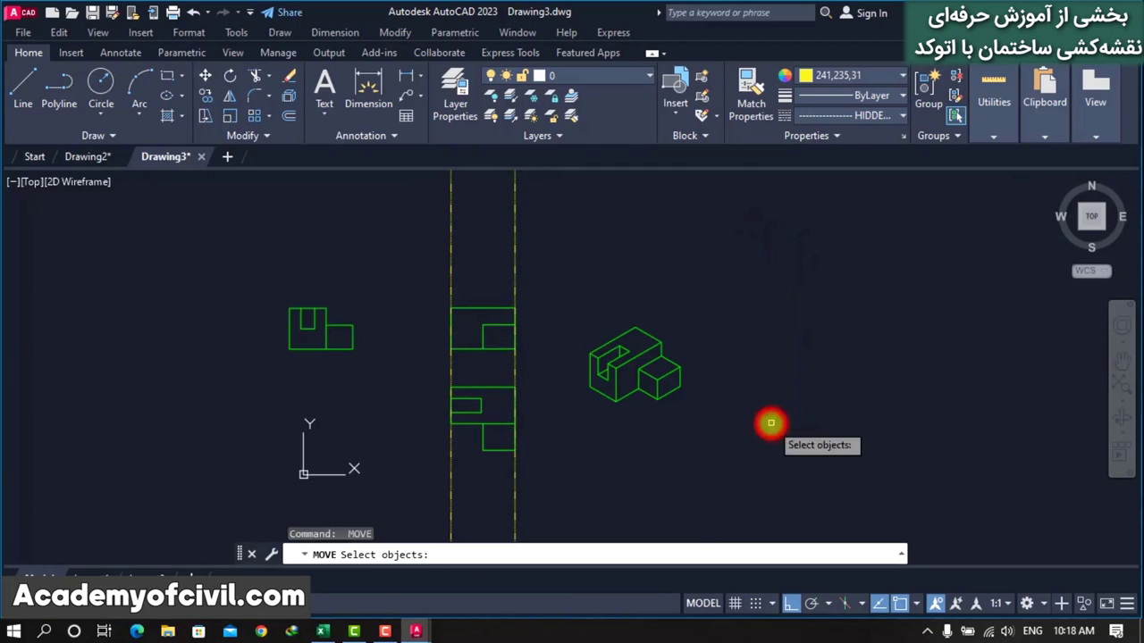
key("Escape")
scroll(483, 333, "up", 4)
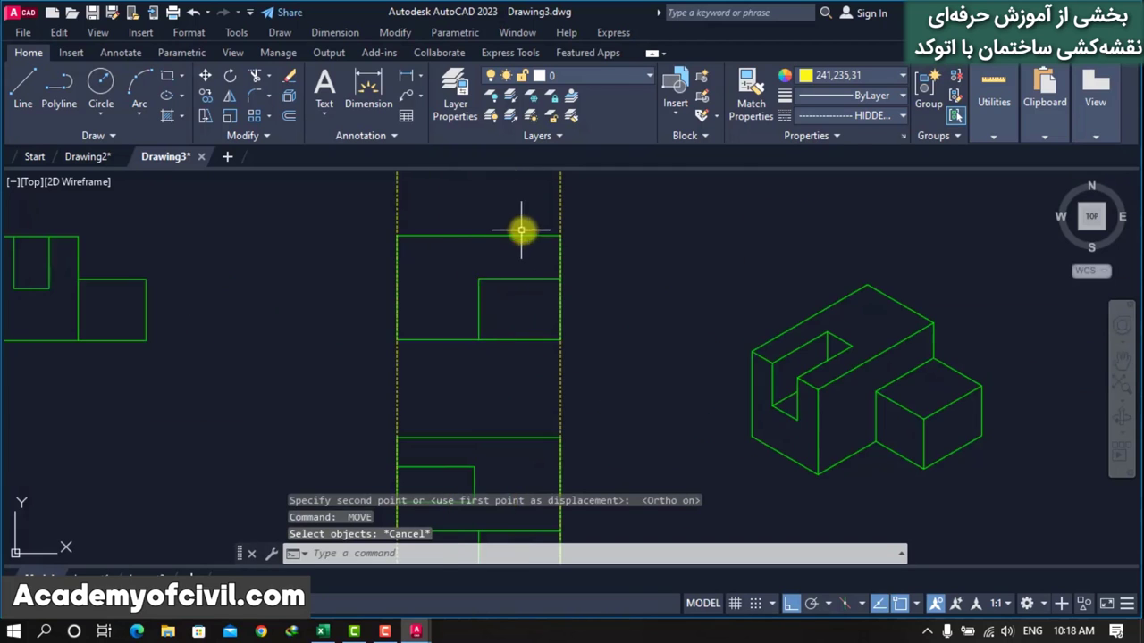
scroll(520, 231, "down", 2)
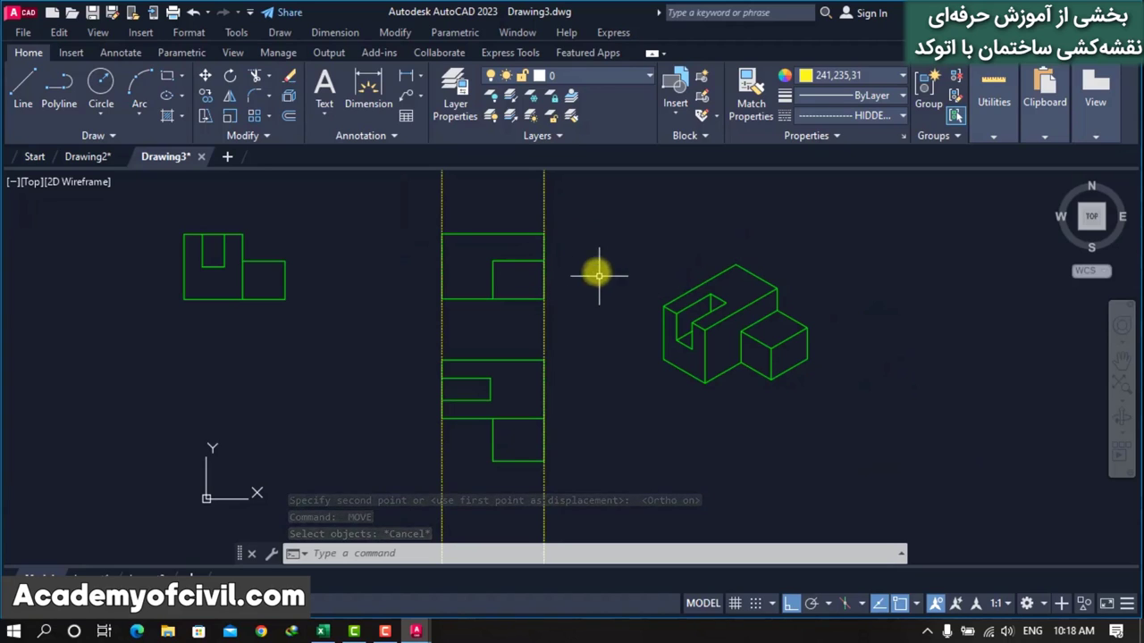
Step: Draw a horizontal construction line through one edge of the upper middle view
type("xl")
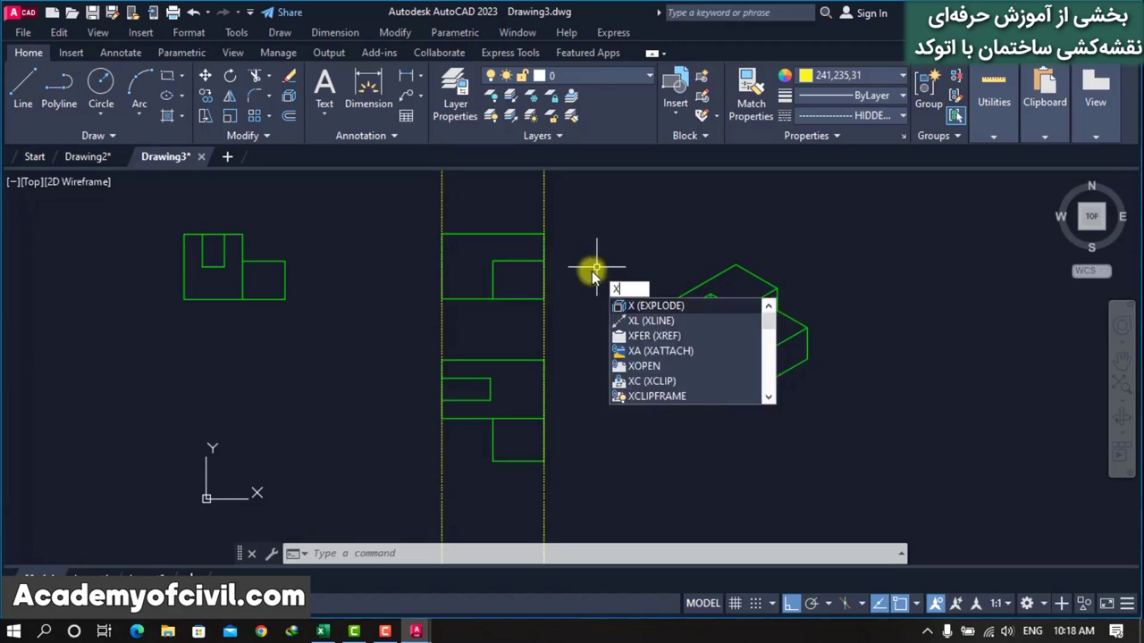
key("Return")
left_click(519, 306)
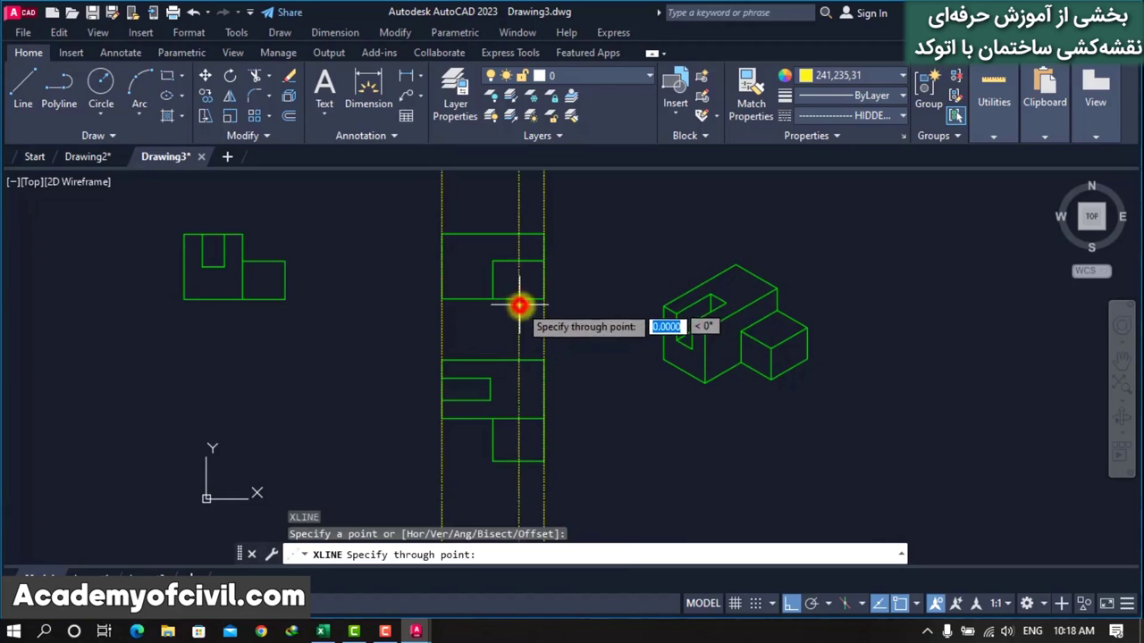
left_click(899, 327)
key("Return")
scroll(534, 258, "up", 3)
scroll(533, 258, "up", 2)
Step: Add a second horizontal construction line through the upper middle view's other edge
key("Return")
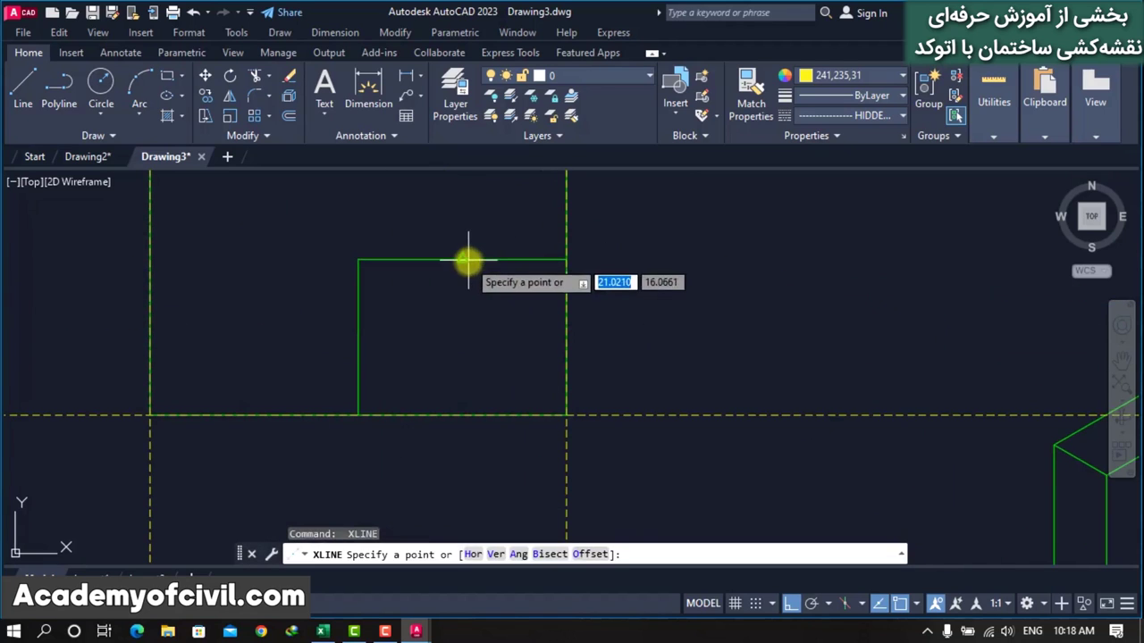
left_click(467, 260)
left_click(796, 280)
key("Return")
scroll(706, 311, "down", 3)
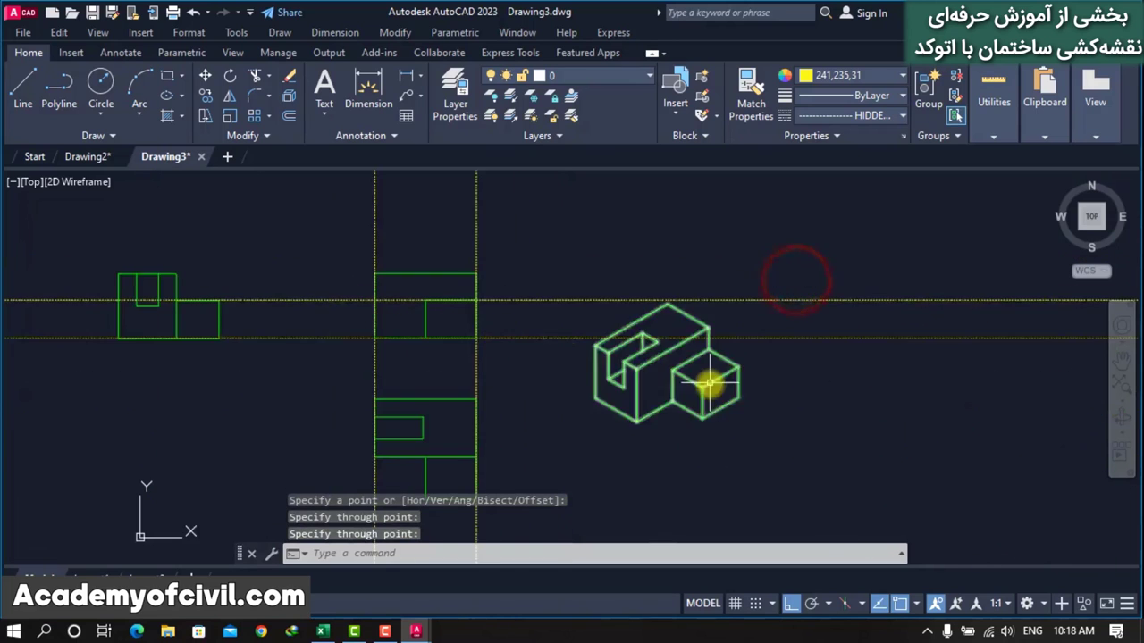
scroll(705, 360, "up", 3)
scroll(803, 413, "down", 3)
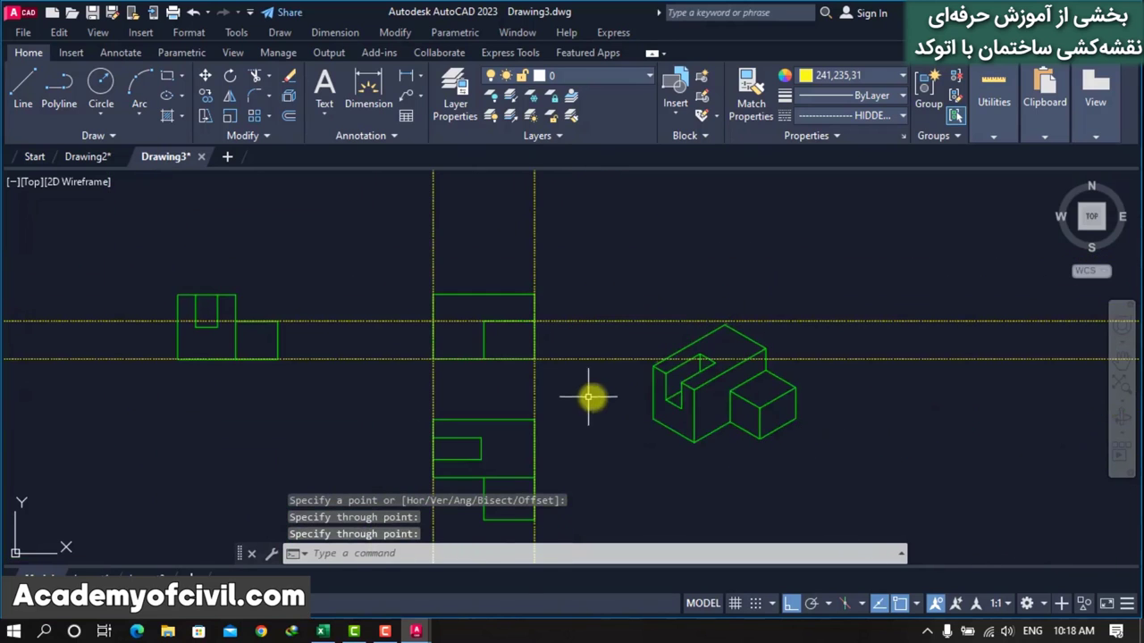
scroll(587, 395, "up", 2)
scroll(661, 398, "down", 2)
key("Escape")
Step: Move the U-shaped view by its corner onto the horizontal construction line right of the upper view
type("m")
key("Return")
left_click(295, 285)
left_click(261, 310)
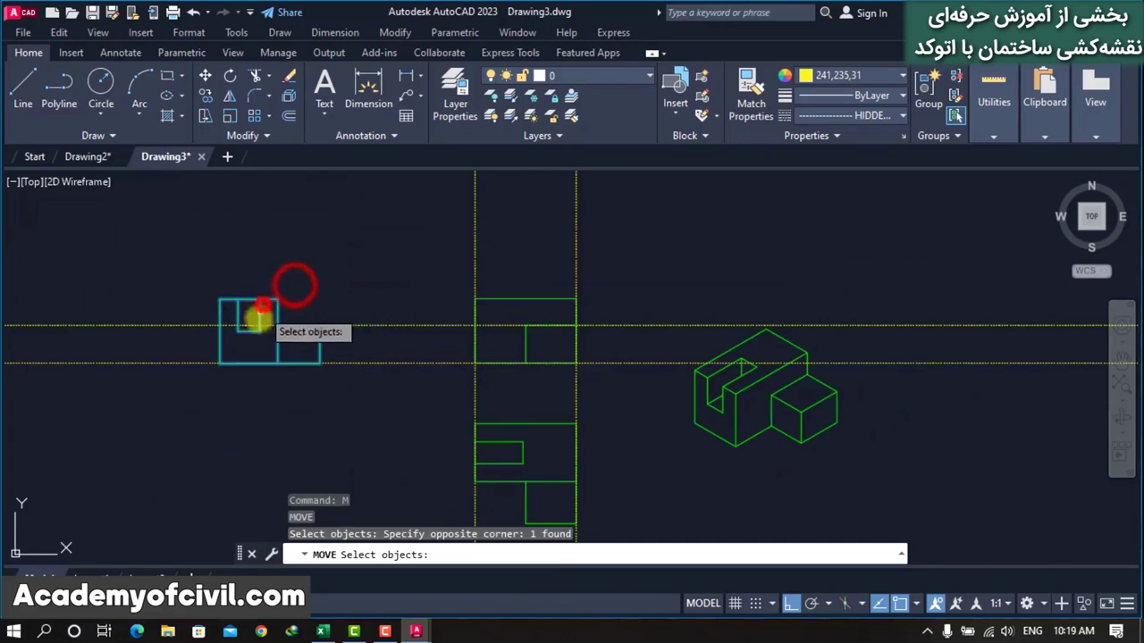
scroll(319, 383, "up", 3)
key("Return")
scroll(316, 335, "up", 3)
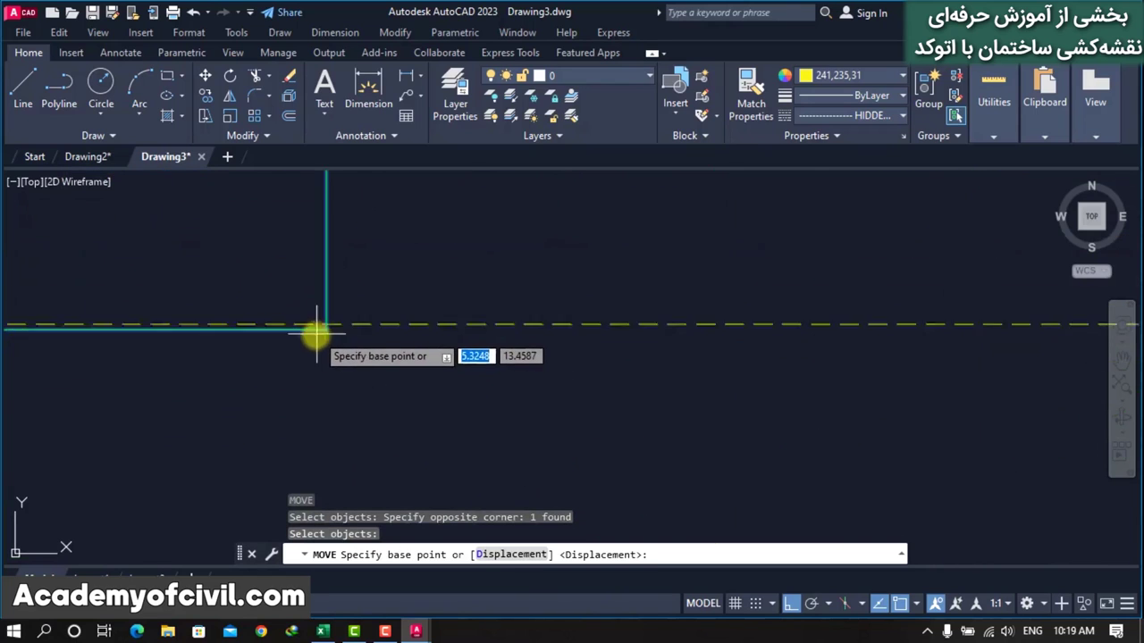
left_click(327, 327)
scroll(327, 327, "down", 4)
scroll(299, 339, "down", 3)
scroll(834, 337, "up", 3)
scroll(870, 383, "up", 2)
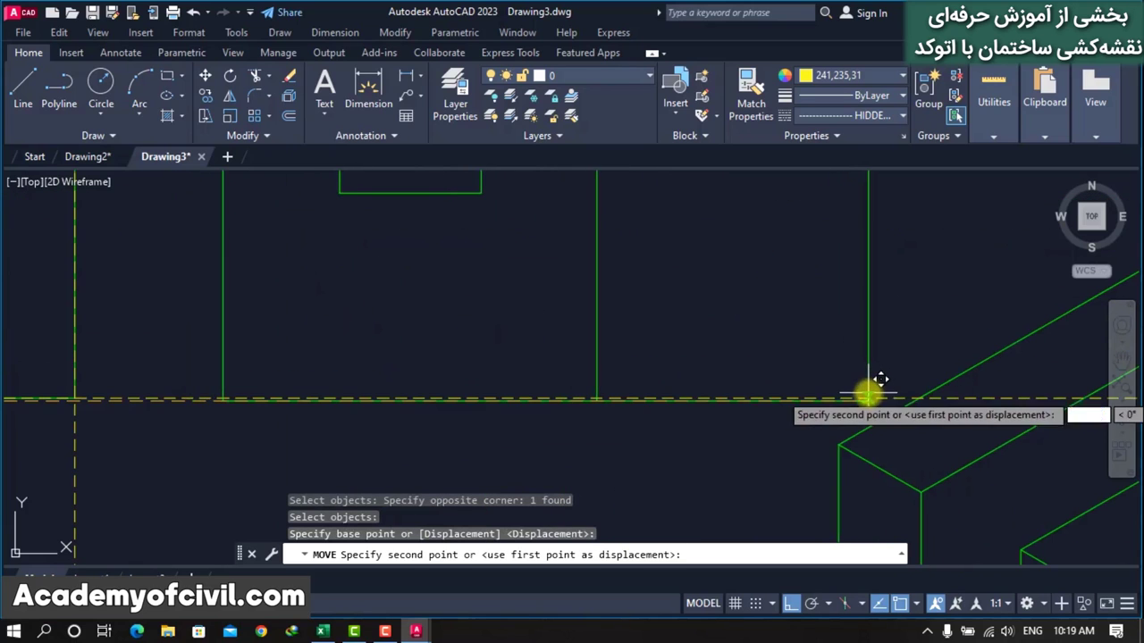
left_click(868, 394)
scroll(581, 340, "down", 3)
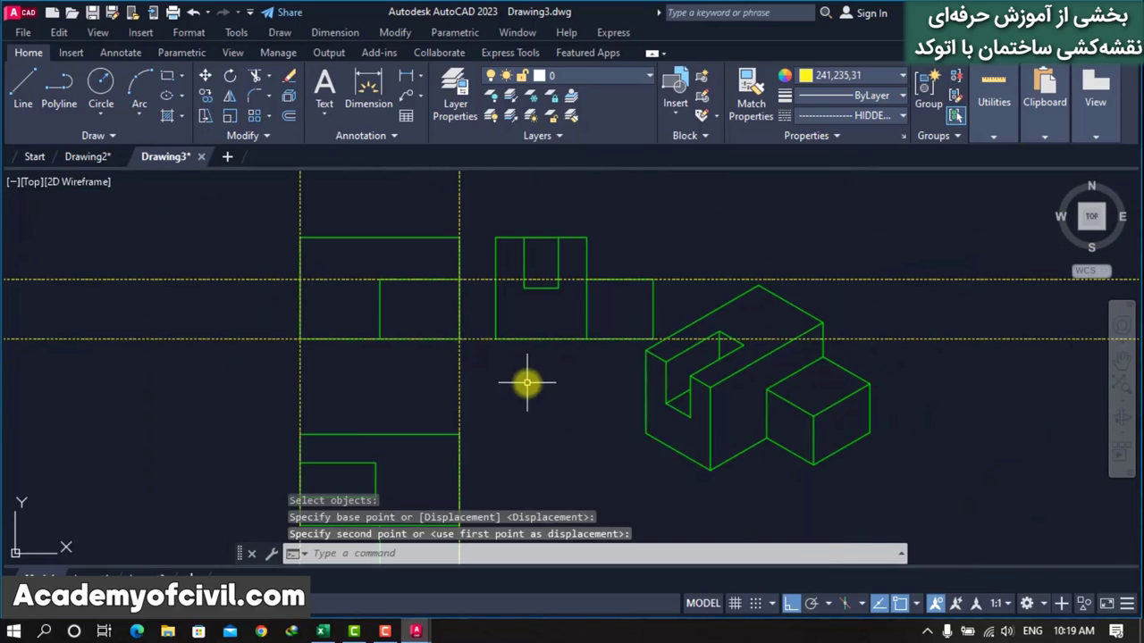
type("m")
Step: Shift the U-shaped view about 3 units to the right
key("Return")
left_click(584, 245)
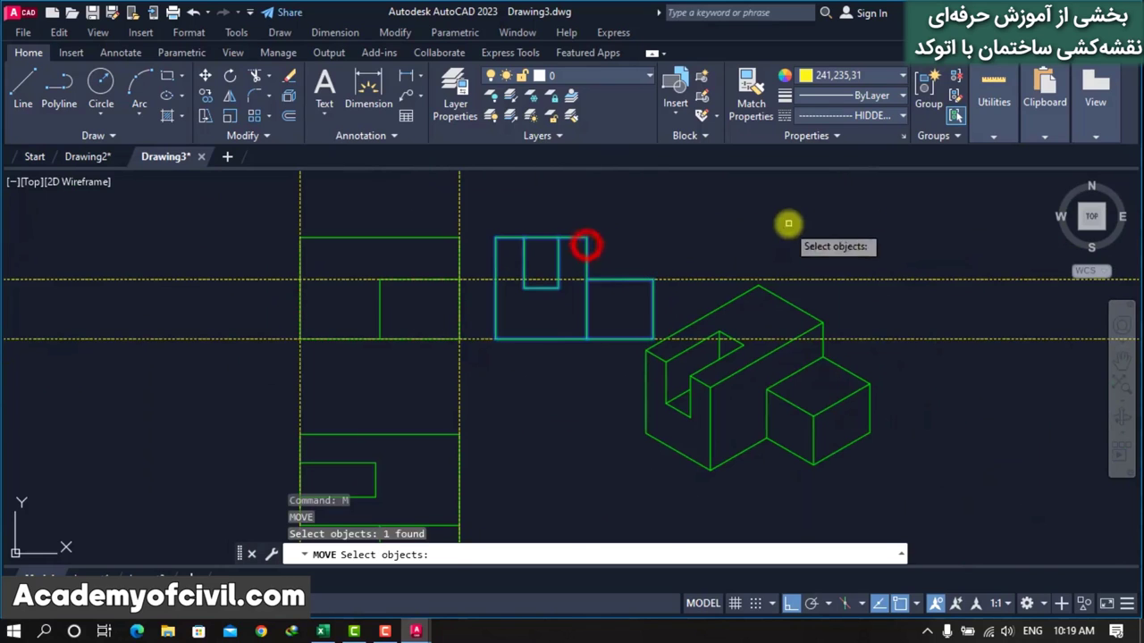
key("Return")
left_click(790, 213)
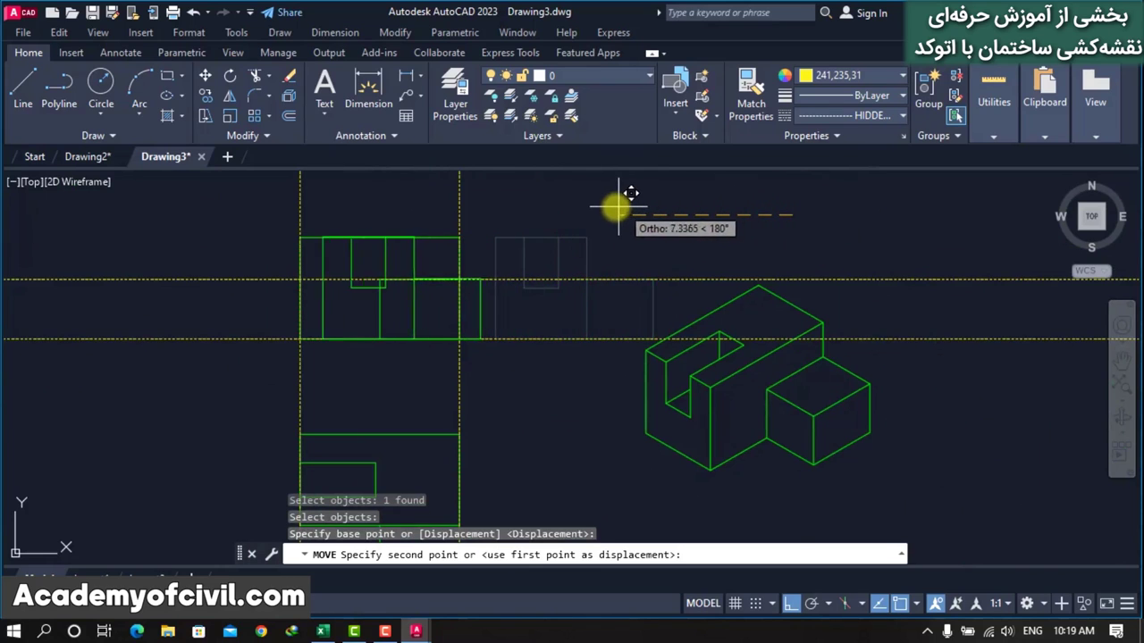
left_click(874, 213)
scroll(438, 246, "down", 2)
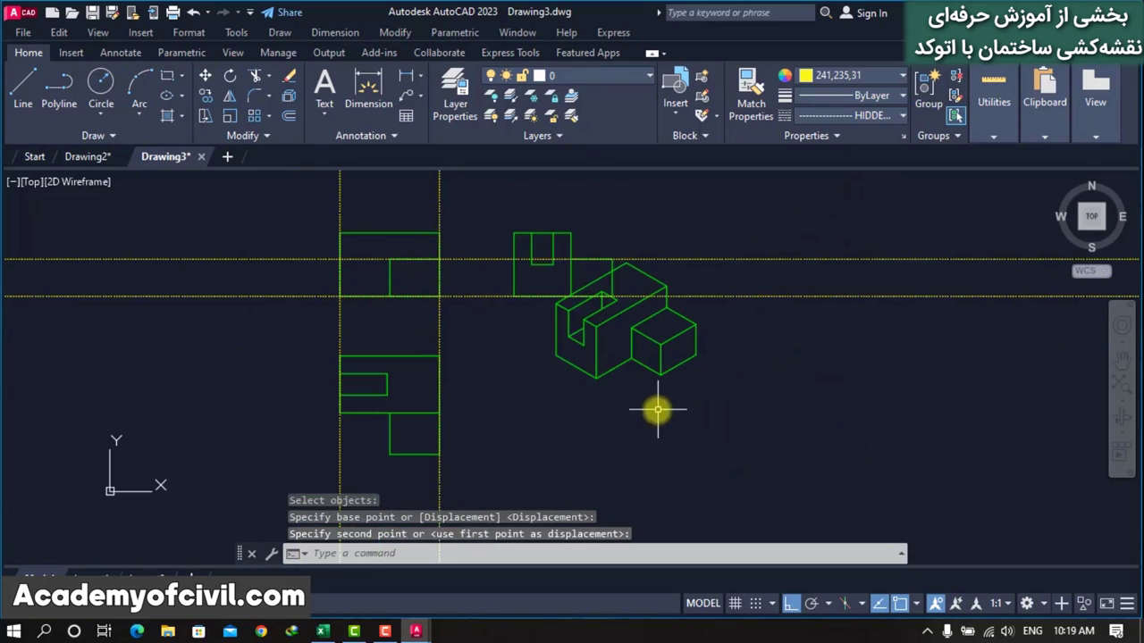
Step: Move the isometric block lower in the drawing, then nudge it slightly left
key("space")
left_click(722, 345)
left_click(581, 401)
key("Return")
left_click(783, 365)
left_click(775, 430)
key("space")
left_click(730, 365)
left_click(554, 451)
key("Return")
left_click(908, 359)
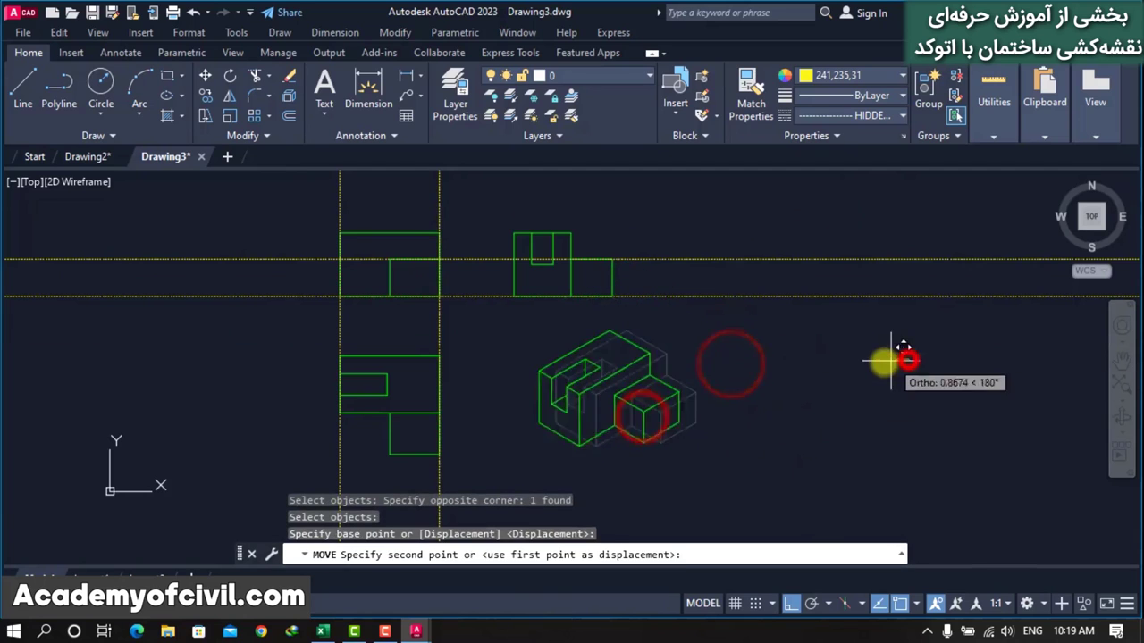
left_click(831, 362)
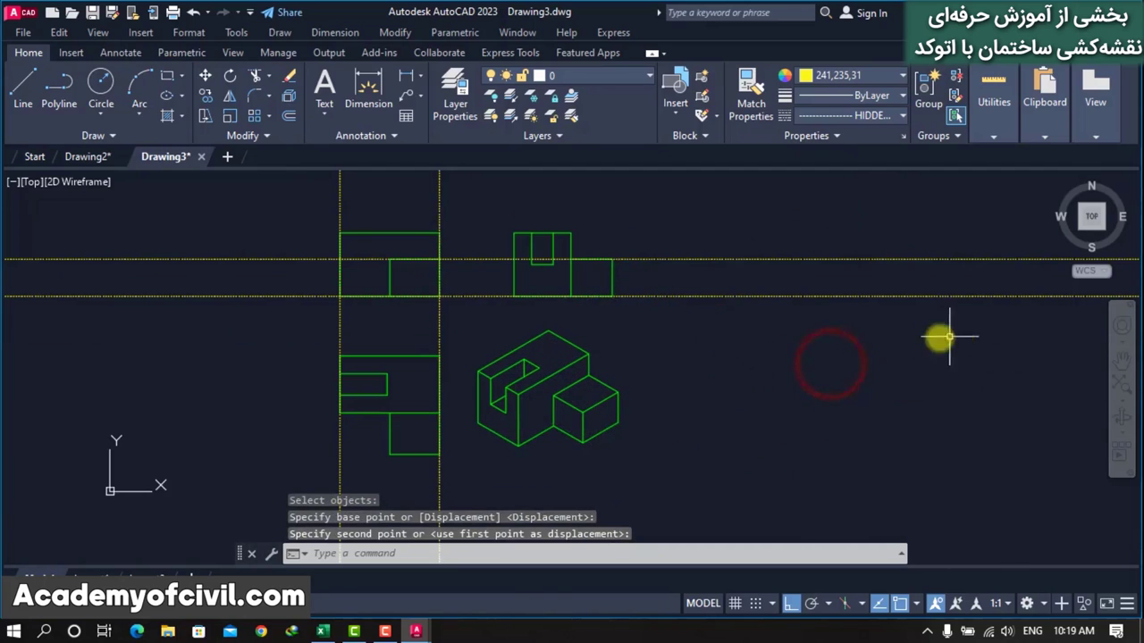
Step: Crossing-select the two horizontal and two vertical construction lines and delete them
middle_click_drag(653, 299, 778, 288)
left_click(834, 241)
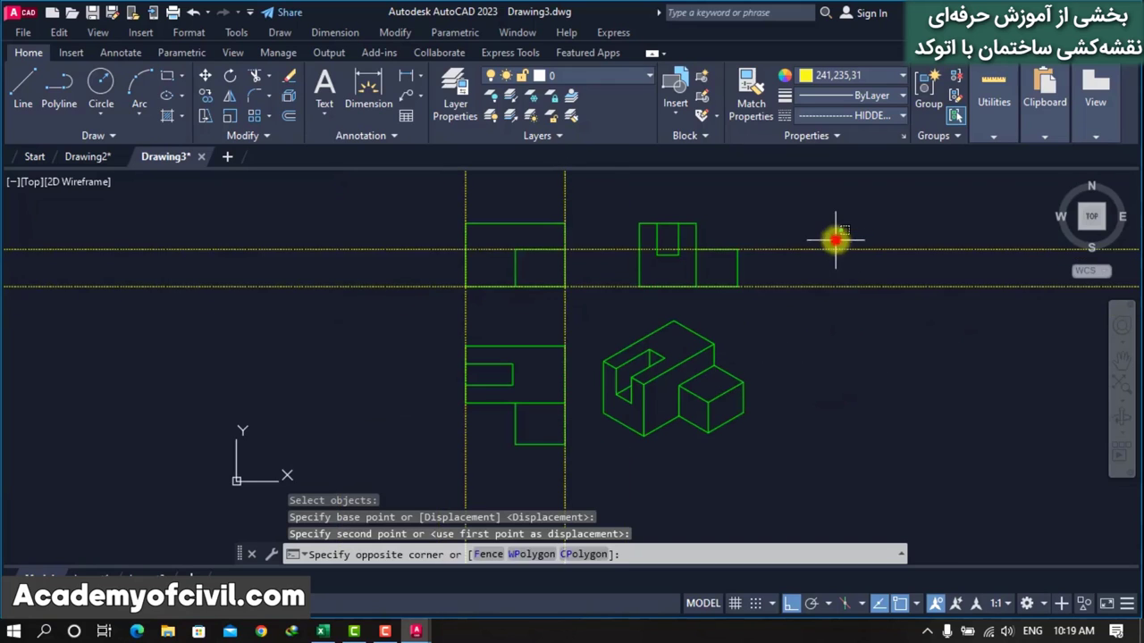
left_click(809, 312)
left_click(576, 192)
left_click(428, 202)
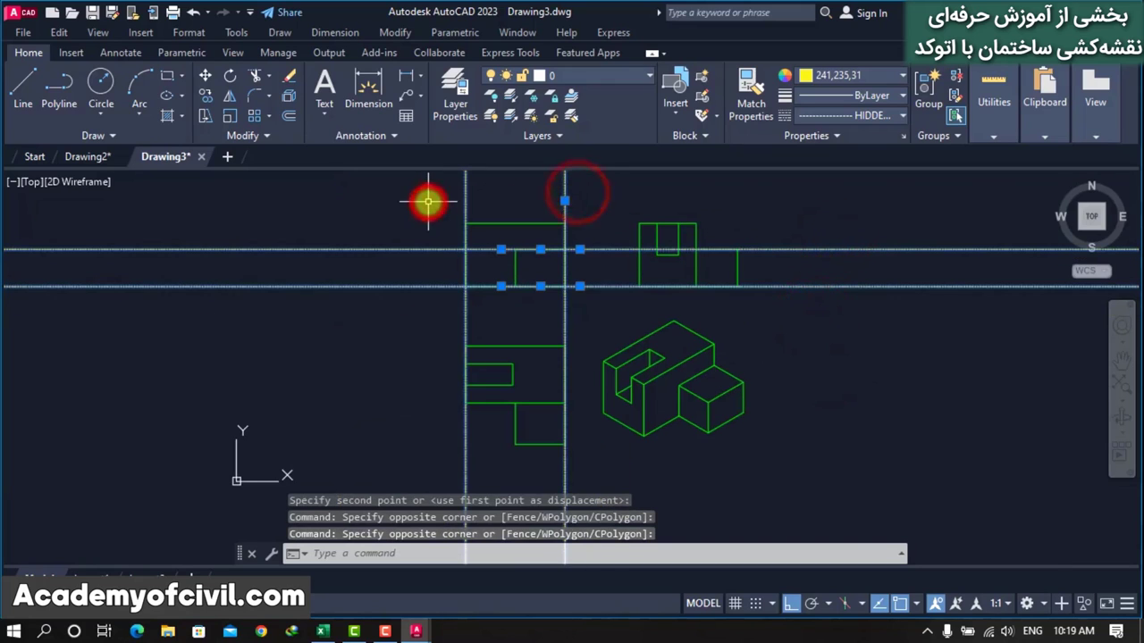
key("Delete")
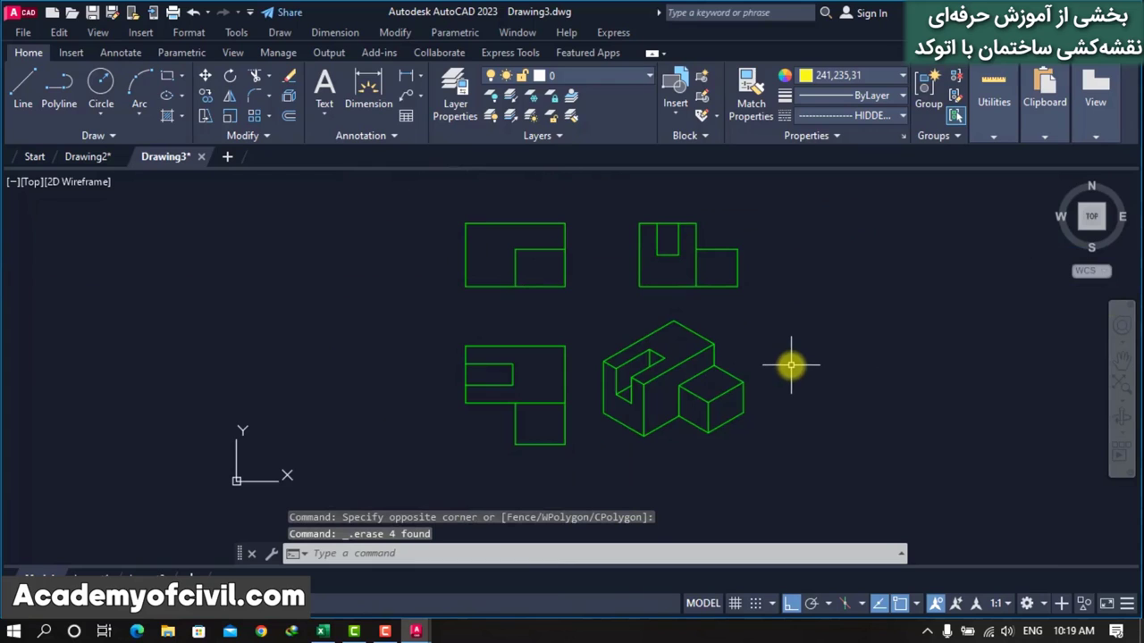
middle_click_drag(784, 363, 671, 371)
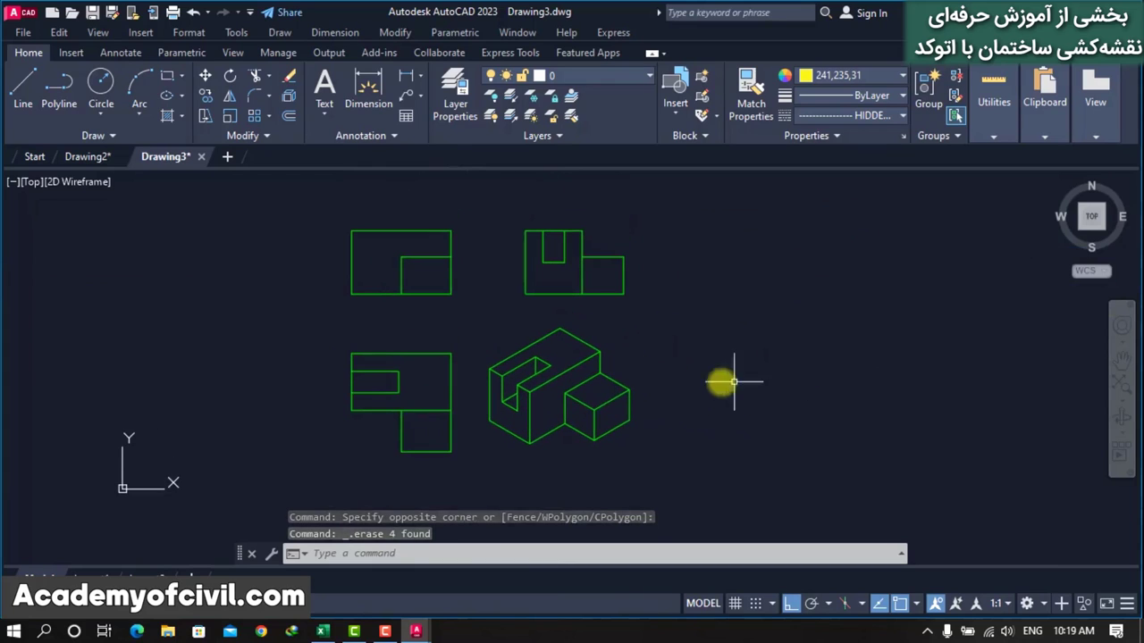